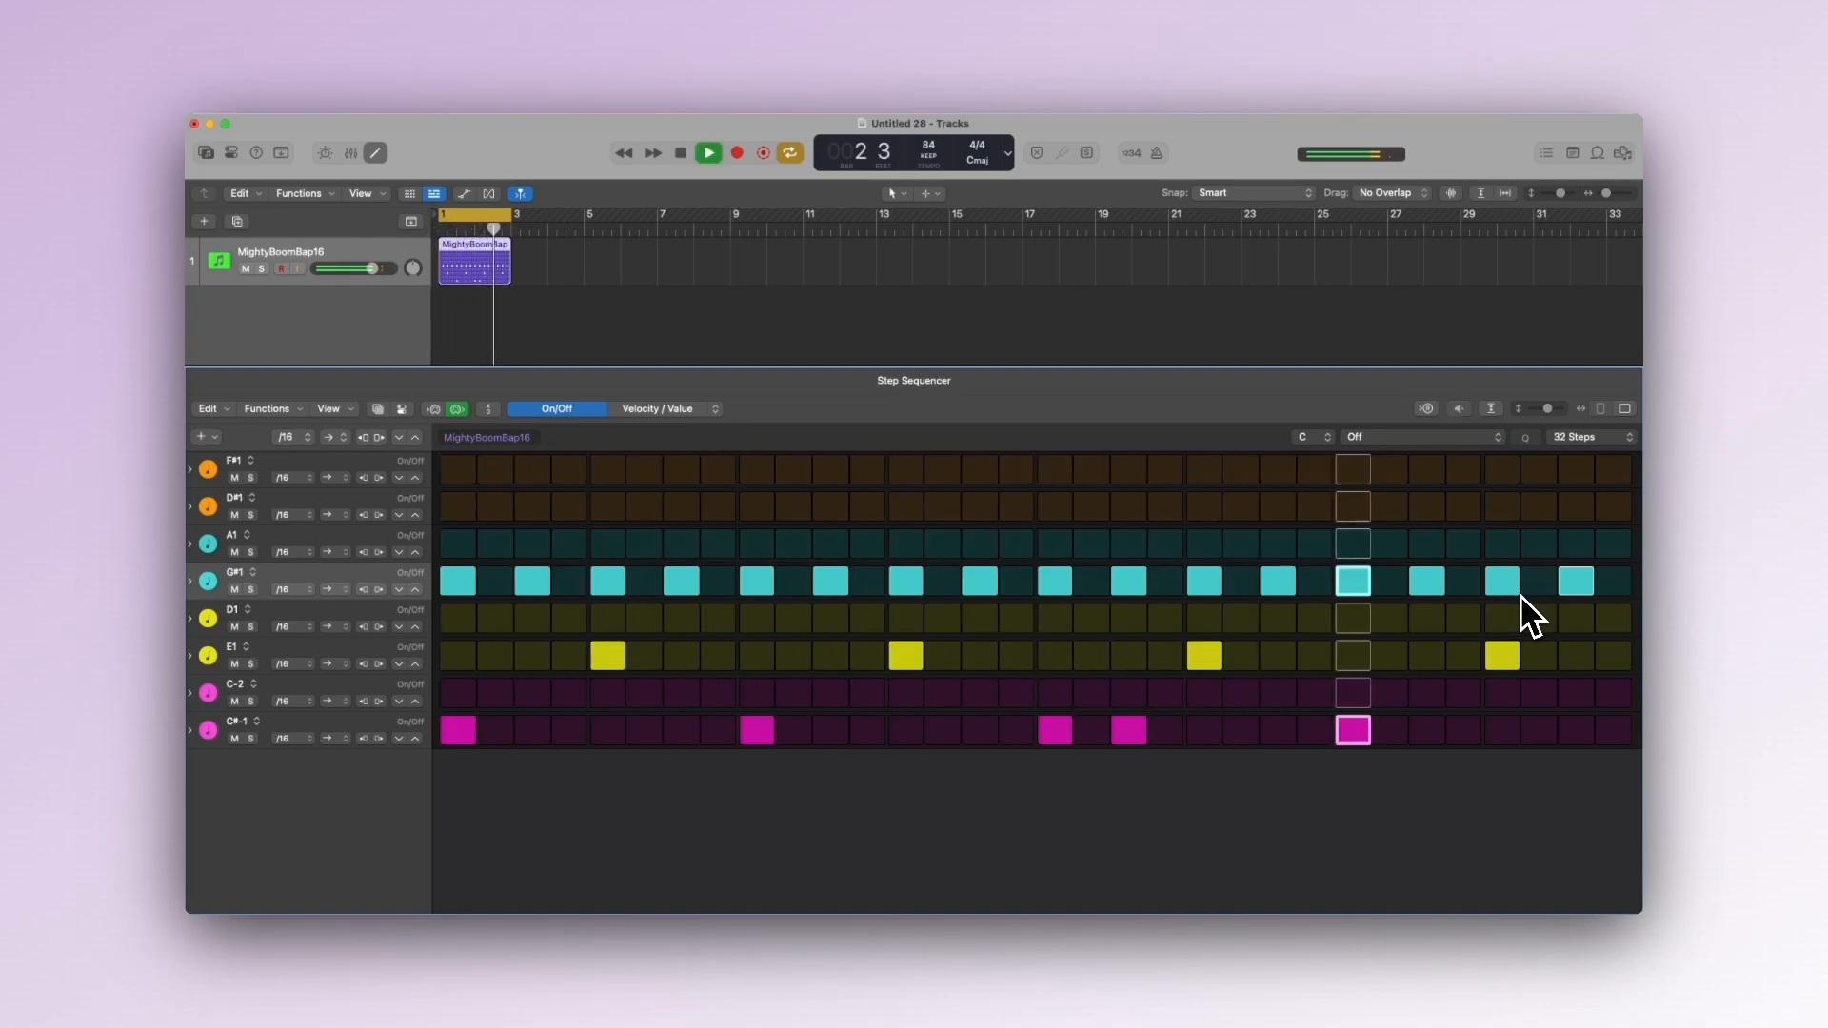
# Step: Replace the G#1 closed hi-hat pattern with hits on steps 1–3, 9–11, 17–19 and 25–27, and audition it
pyautogui.press('space')
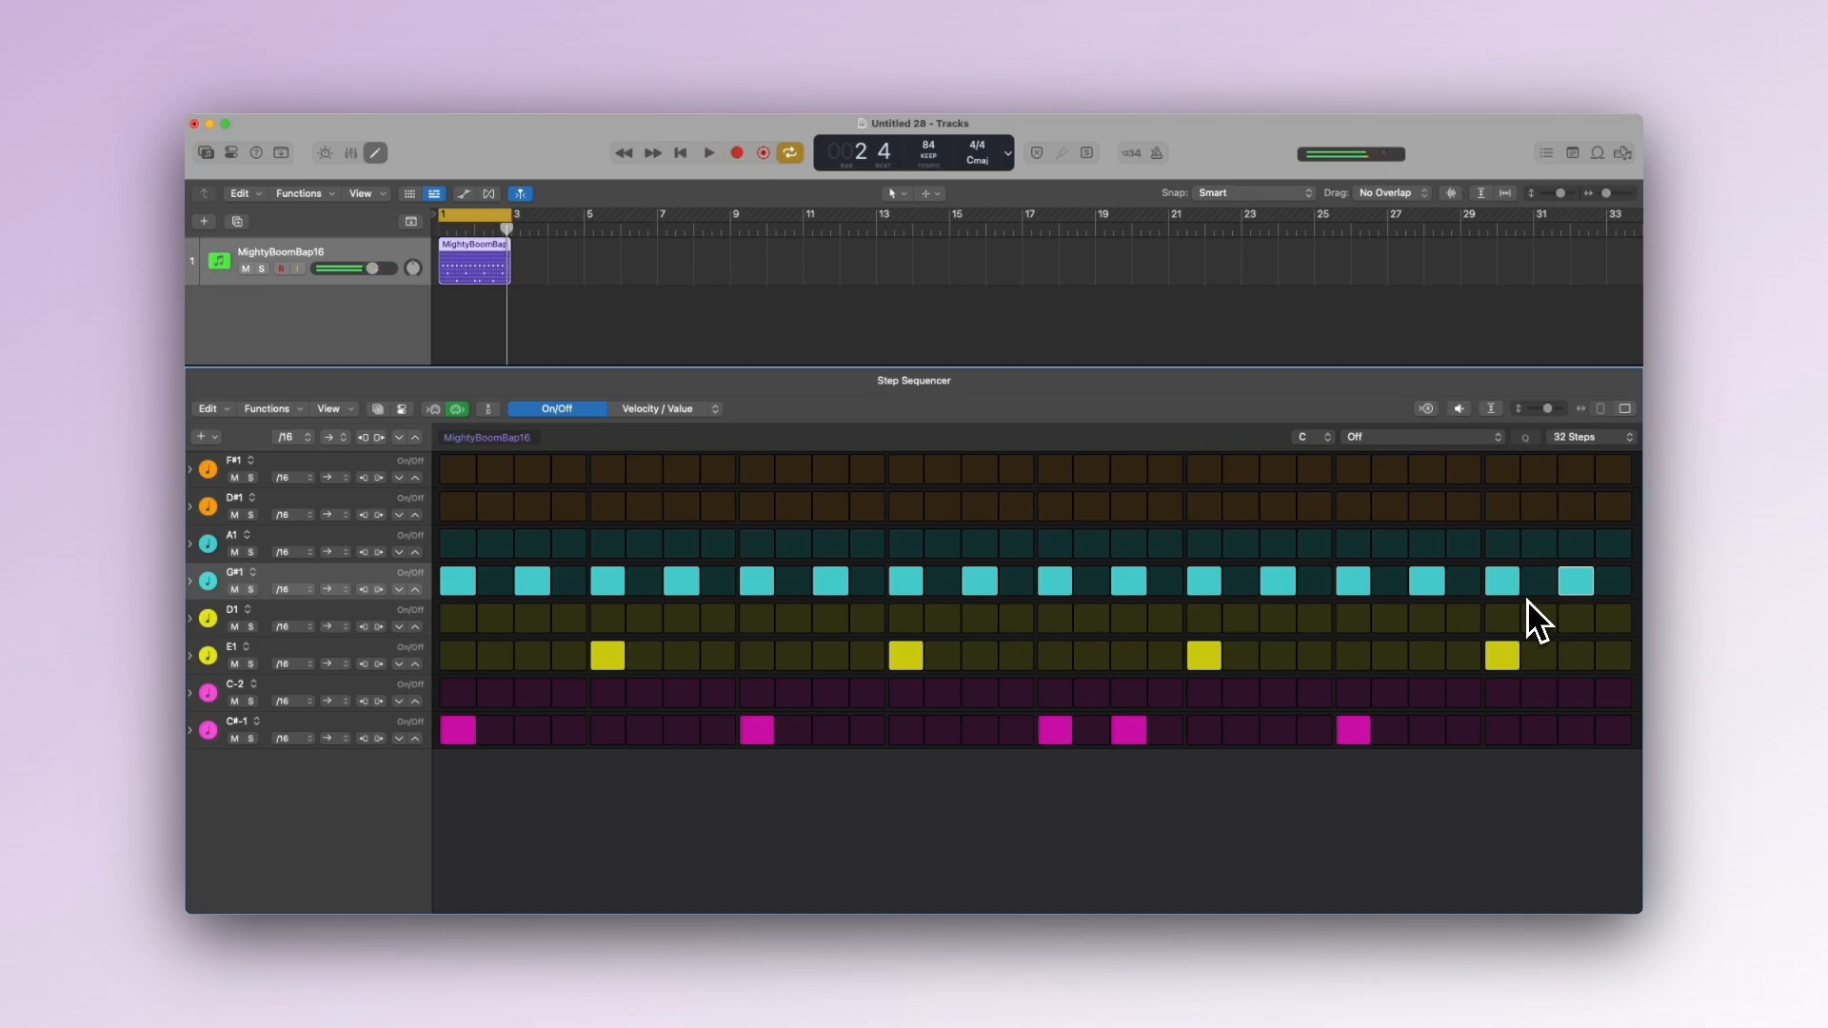
pyautogui.moveTo(1578, 580)
pyautogui.mouseDown()
pyautogui.moveTo(519, 575)
pyautogui.moveTo(531, 587)
pyautogui.mouseUp()
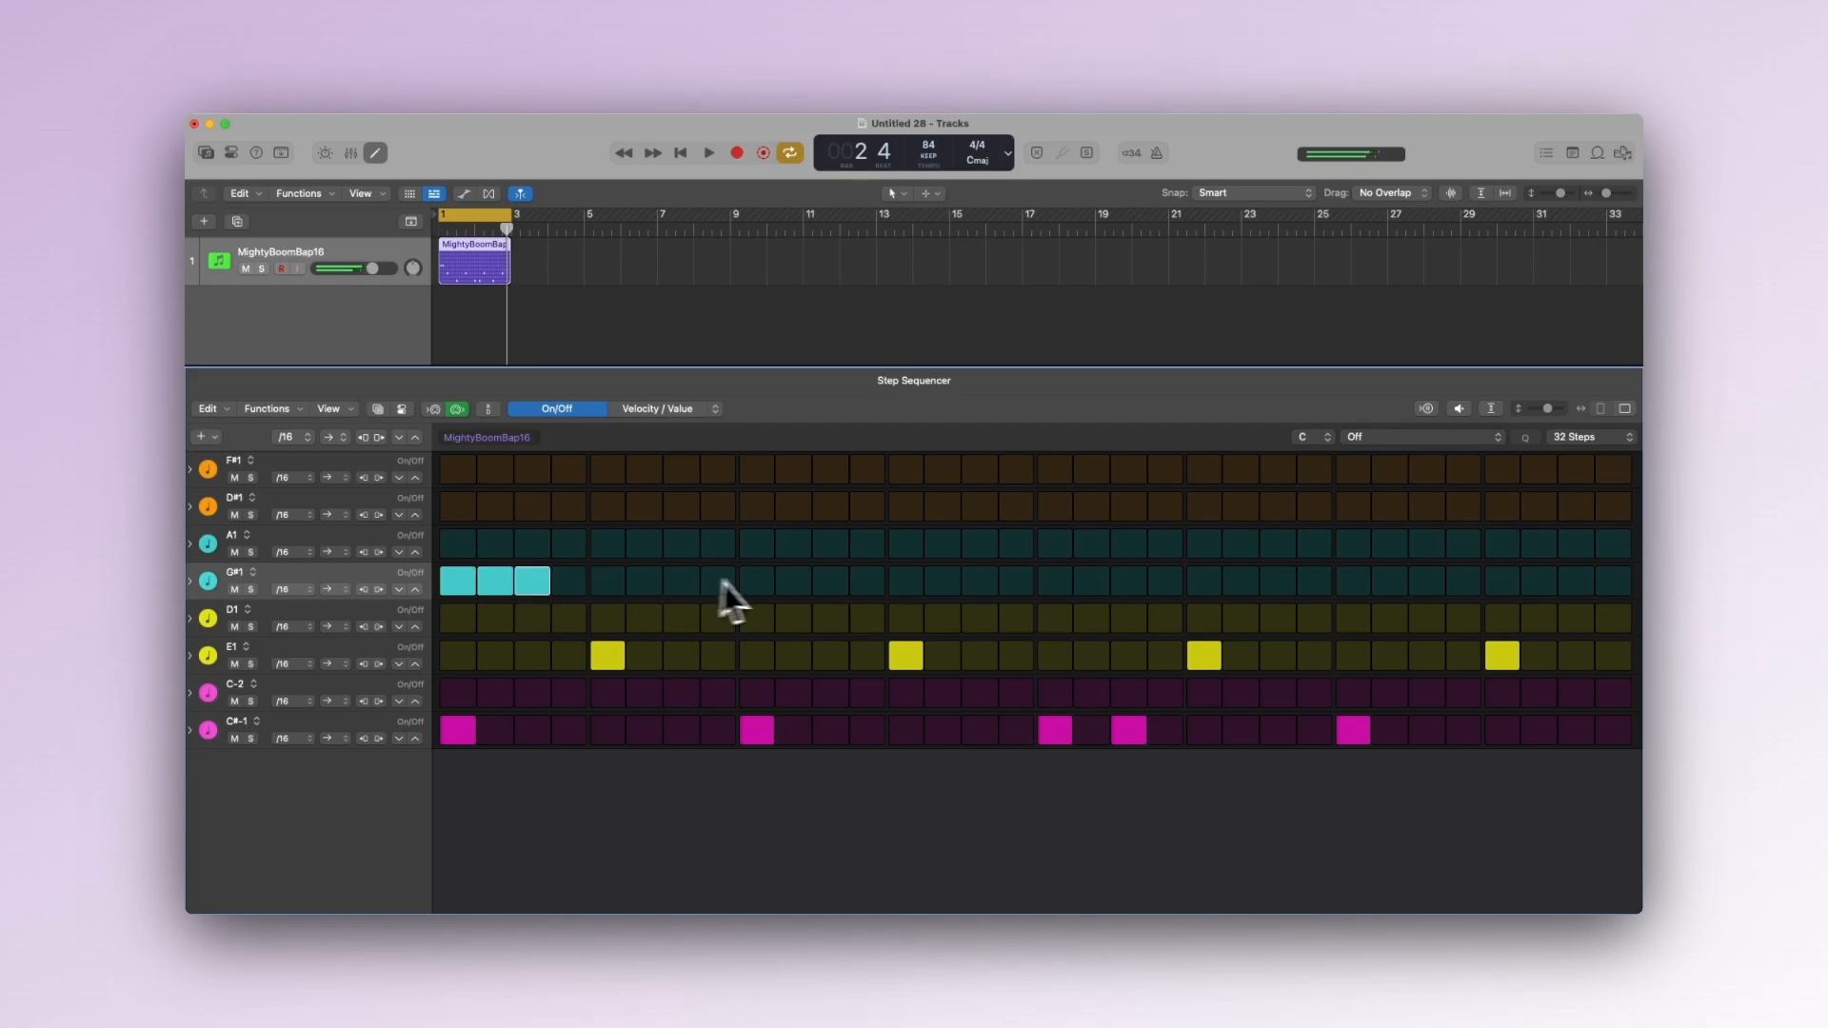
pyautogui.moveTo(1055, 582); pyautogui.dragTo(1123, 585)
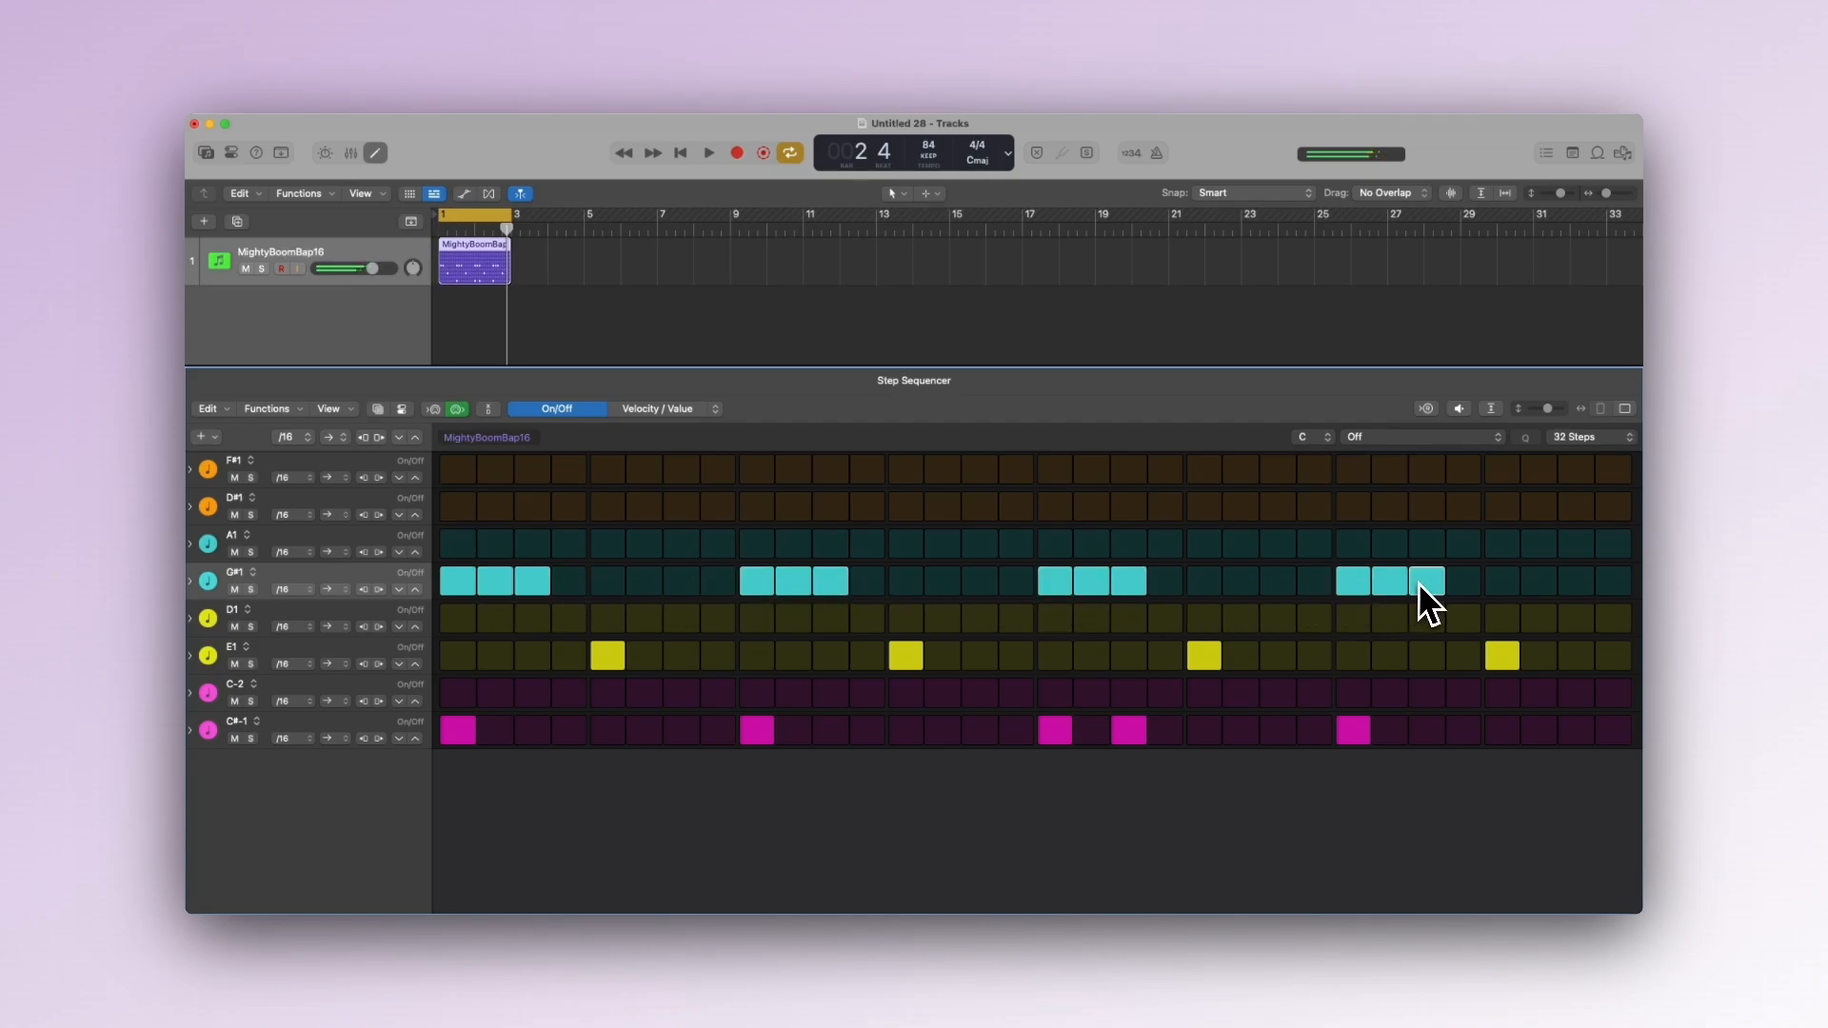
pyautogui.press('space')
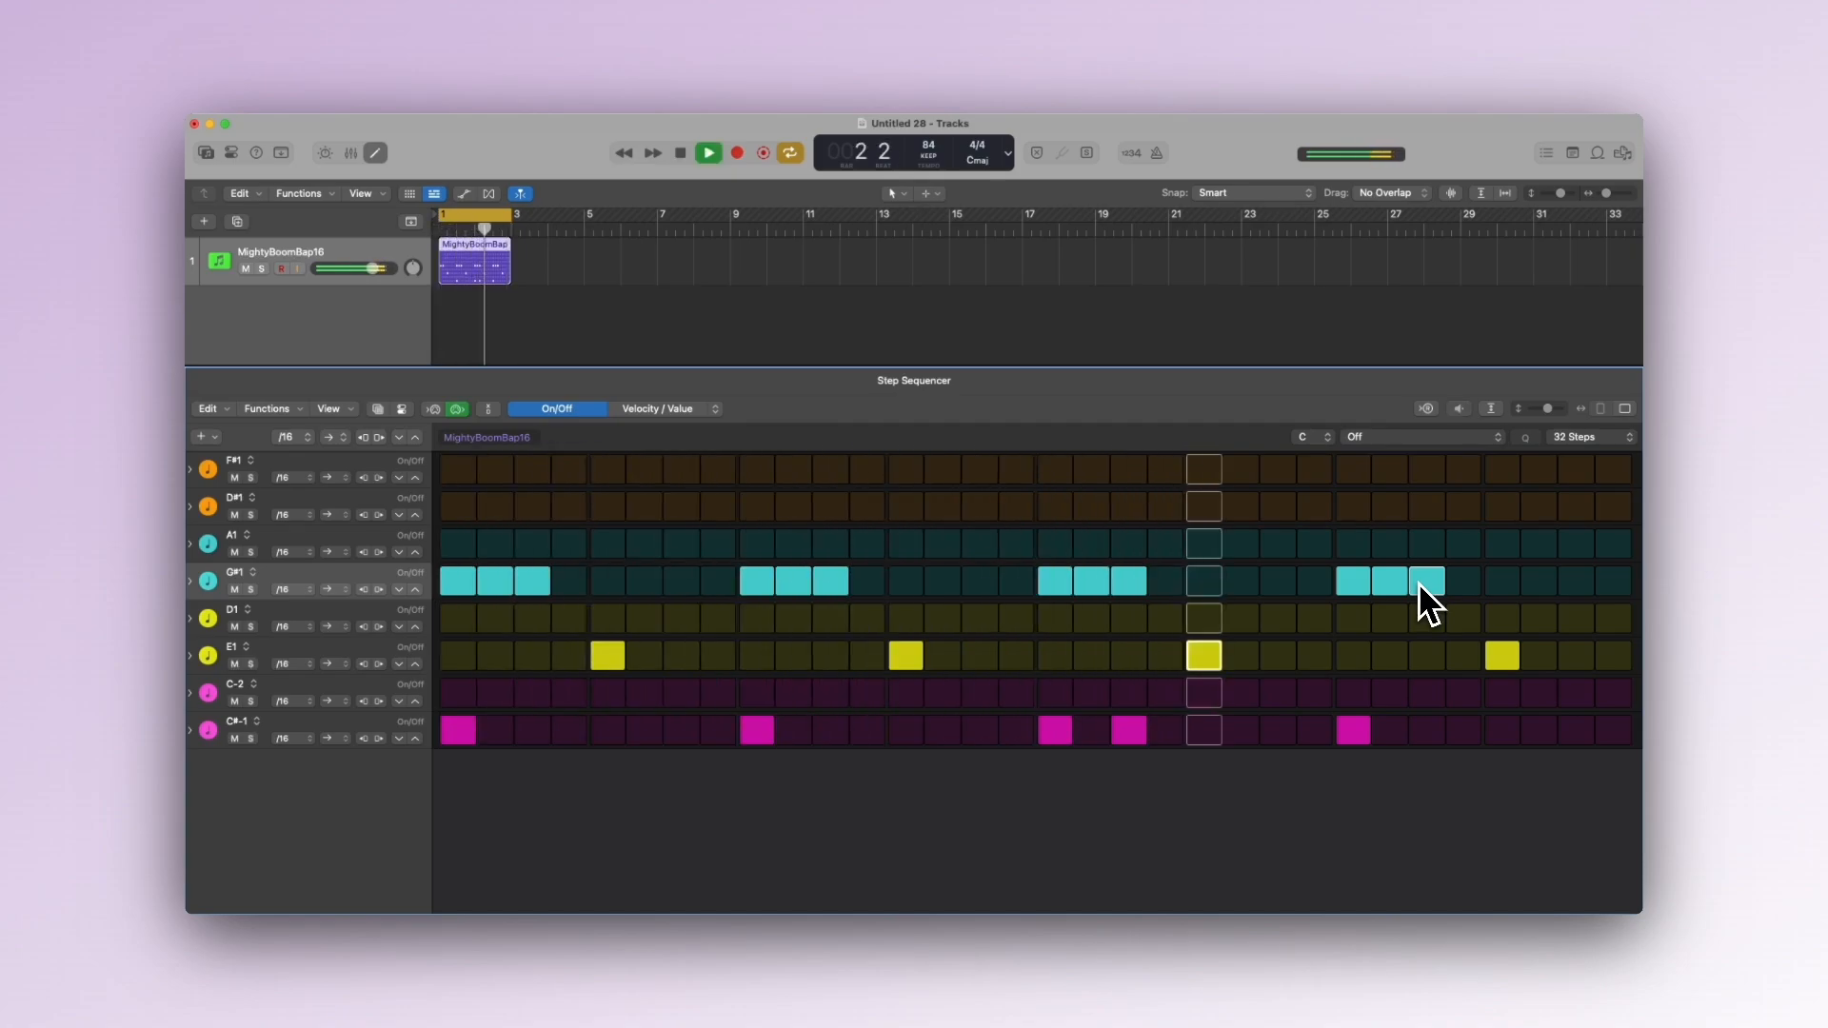
pyautogui.press('space')
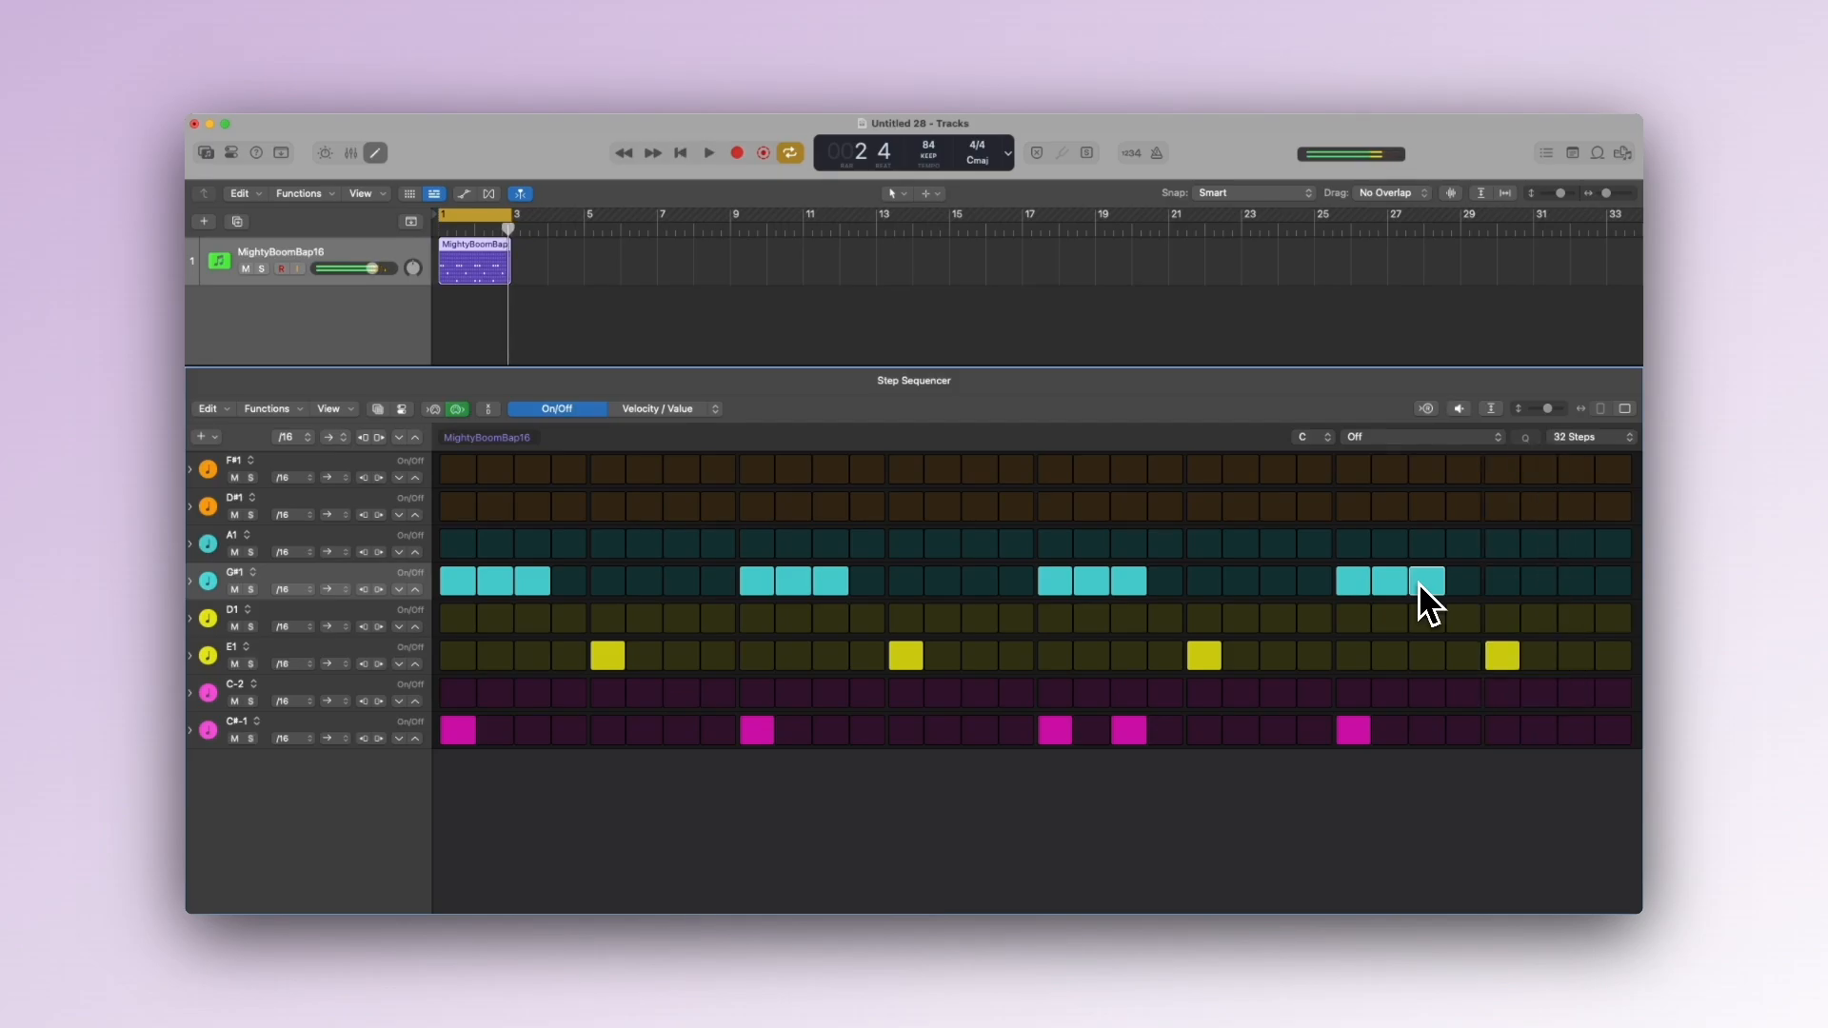
# Step: Compare the sequence with pattern 16-A on page 35 of the BoomBapDrumGuideV2-midimighty document and play it back
pyautogui.press('super+Tab')
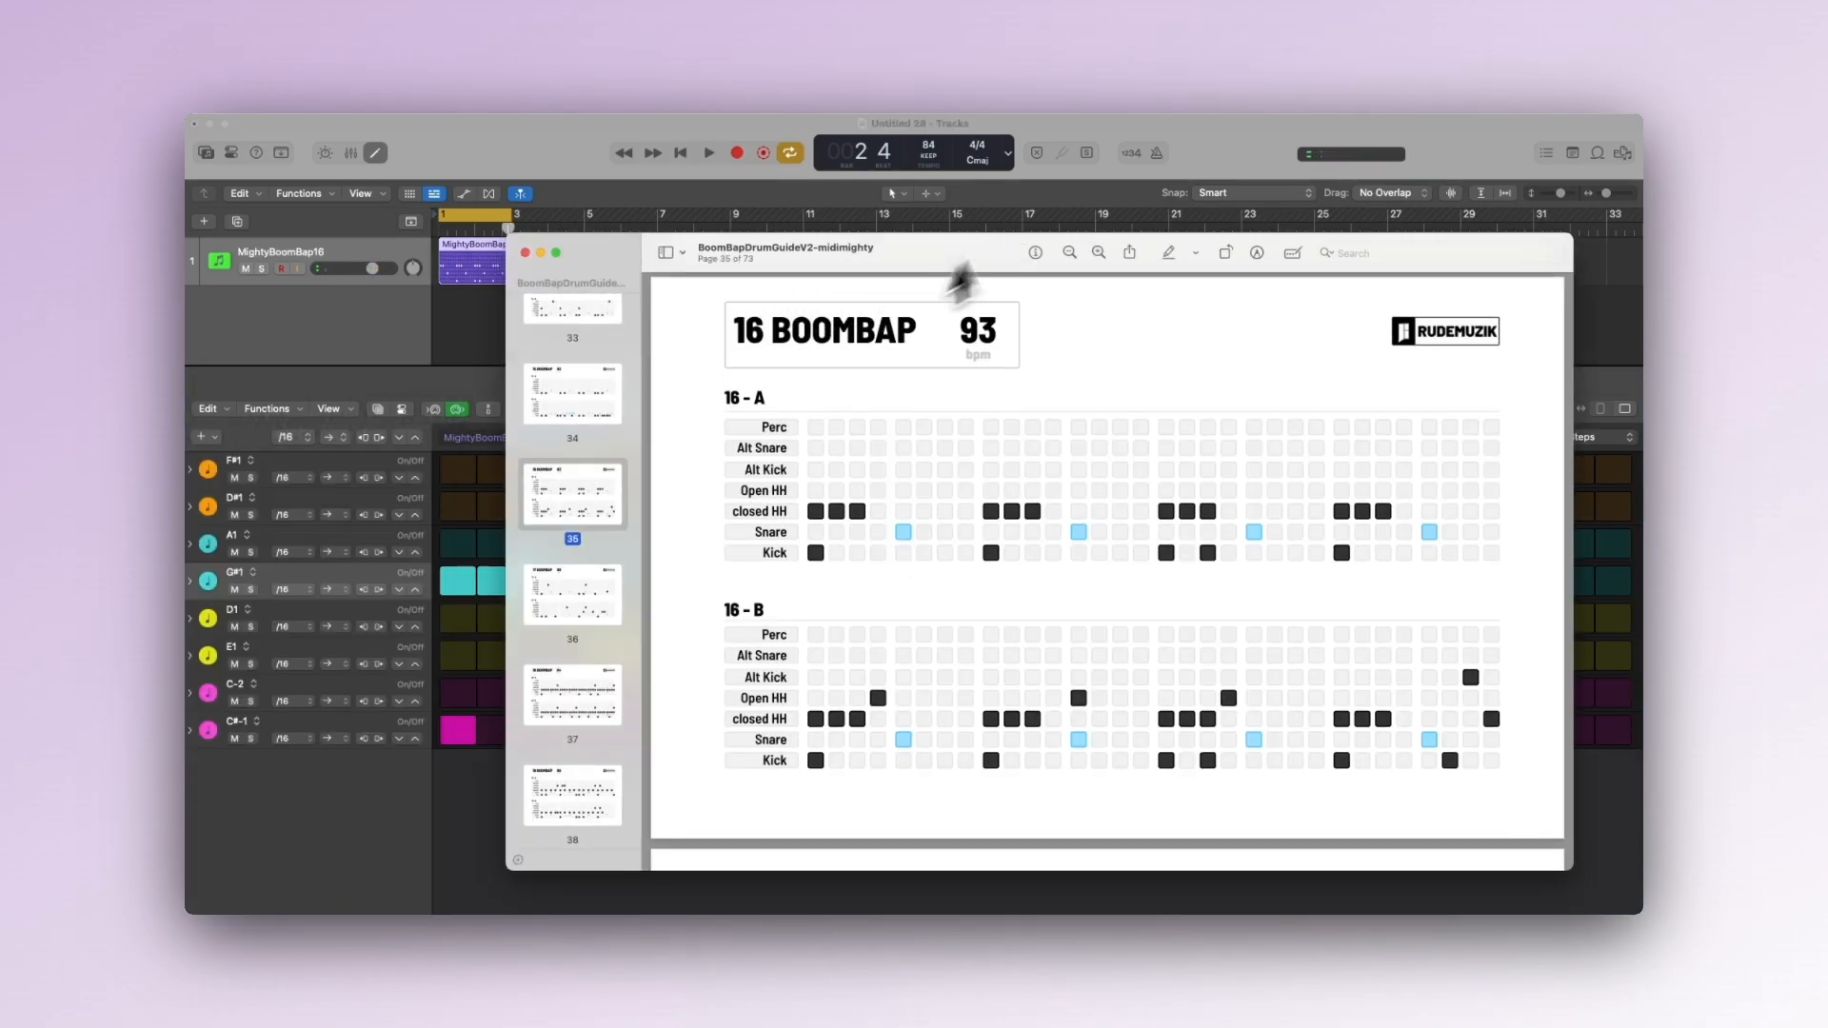
pyautogui.moveTo(954, 265); pyautogui.dragTo(826, 226)
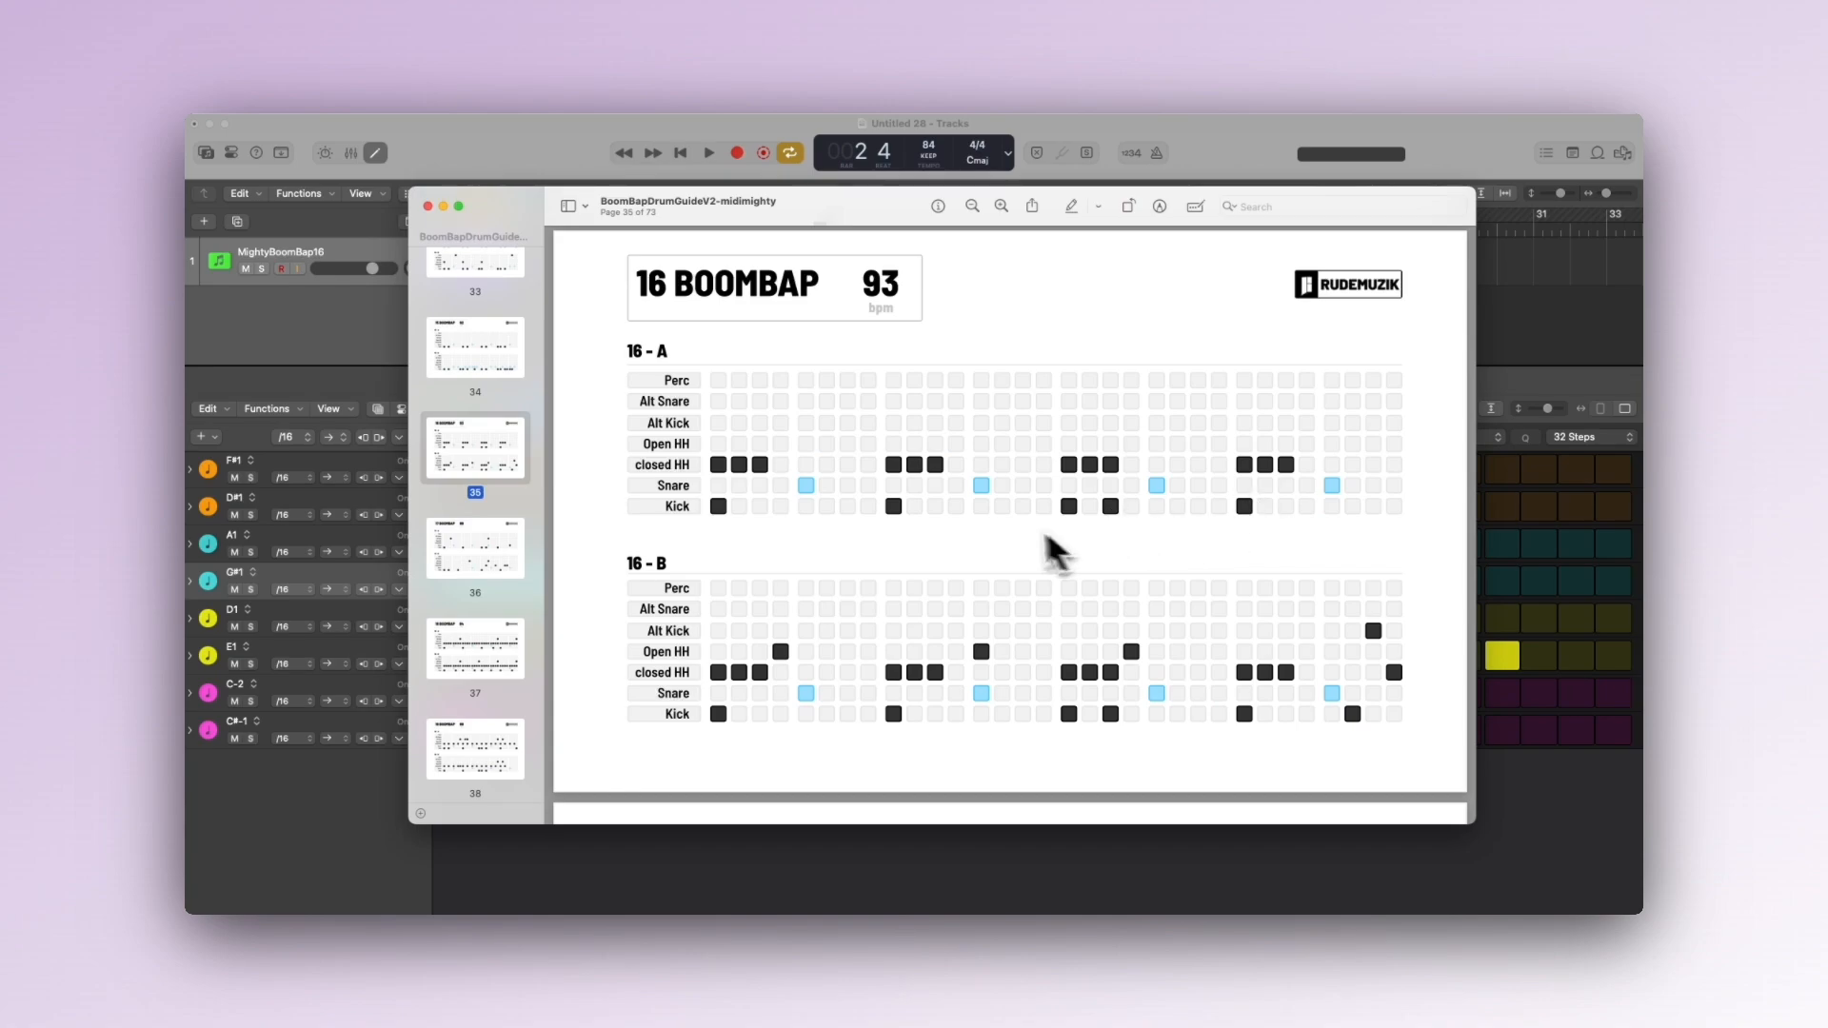
pyautogui.moveTo(890, 210); pyautogui.dragTo(0, 505)
pyautogui.click(946, 417)
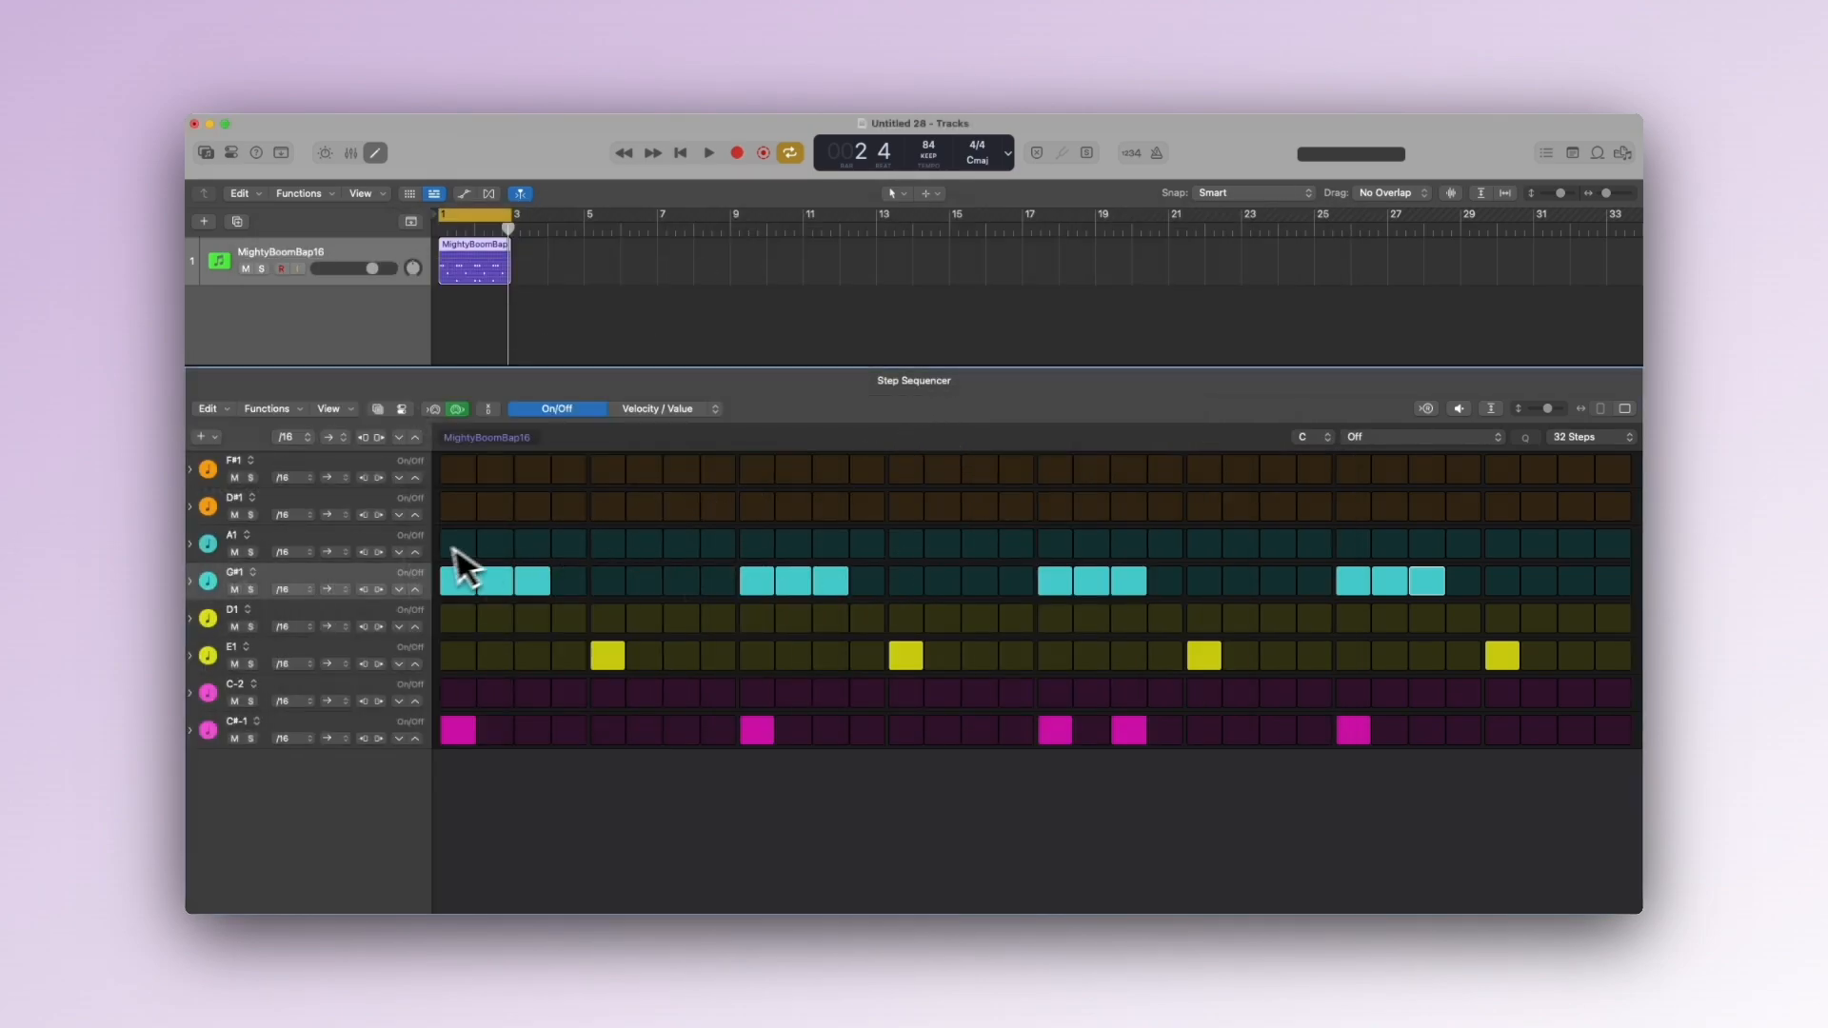
pyautogui.press('space')
pyautogui.press('space')
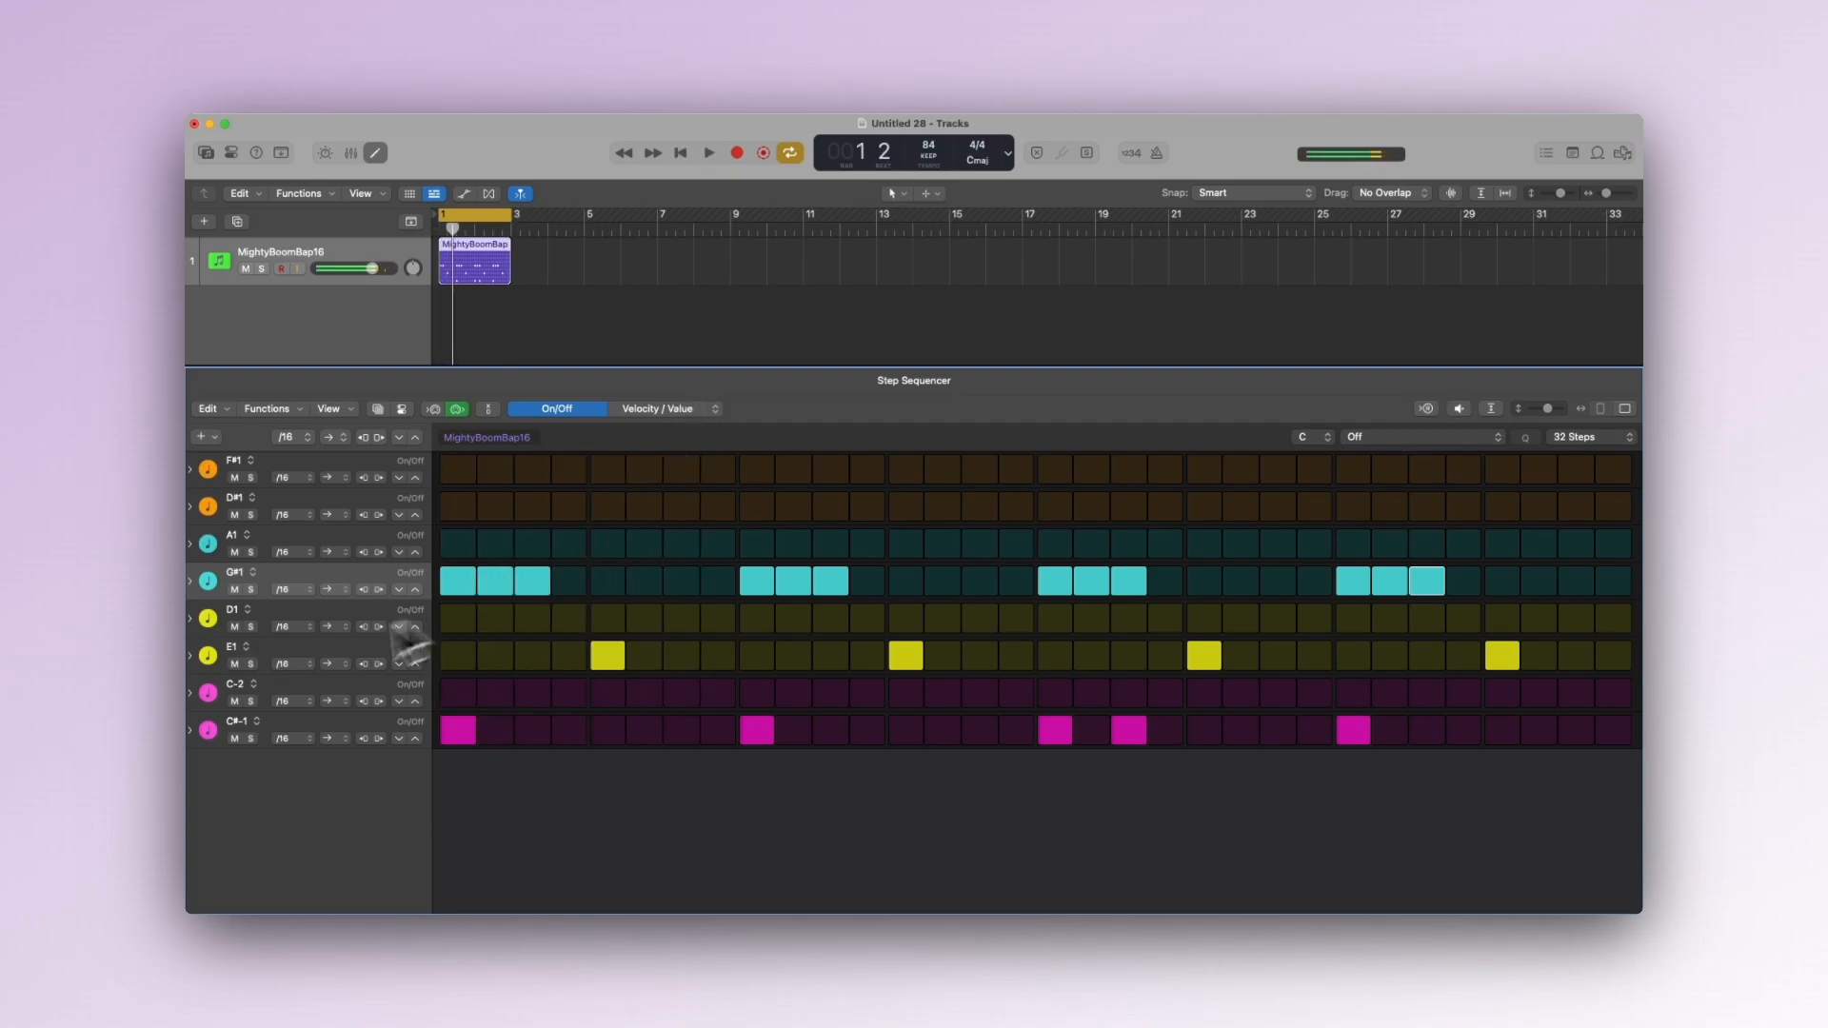
# Step: Vary the velocities of the G#1 closed hi-hat hits across all four three-hit groups
pyautogui.click(190, 582)
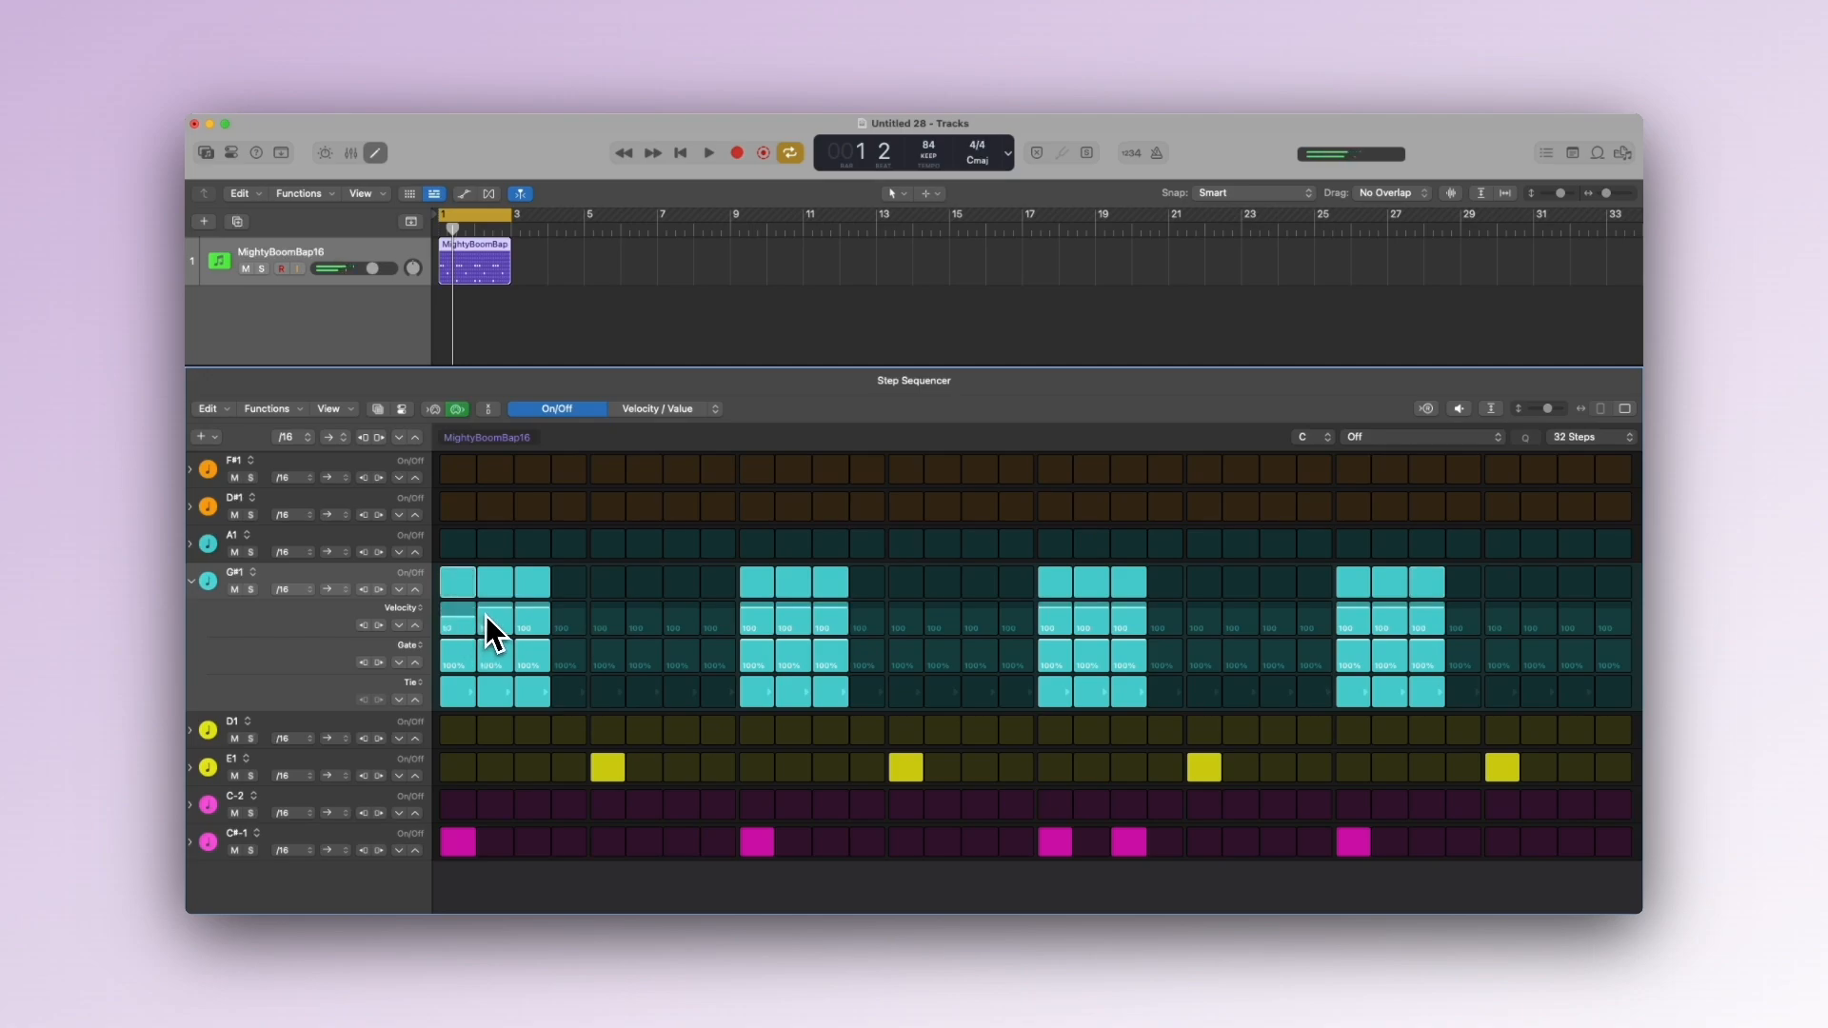
pyautogui.moveTo(488, 628); pyautogui.dragTo(484, 613)
pyautogui.moveTo(785, 613); pyautogui.dragTo(780, 613)
pyautogui.moveTo(1356, 620); pyautogui.dragTo(1357, 614)
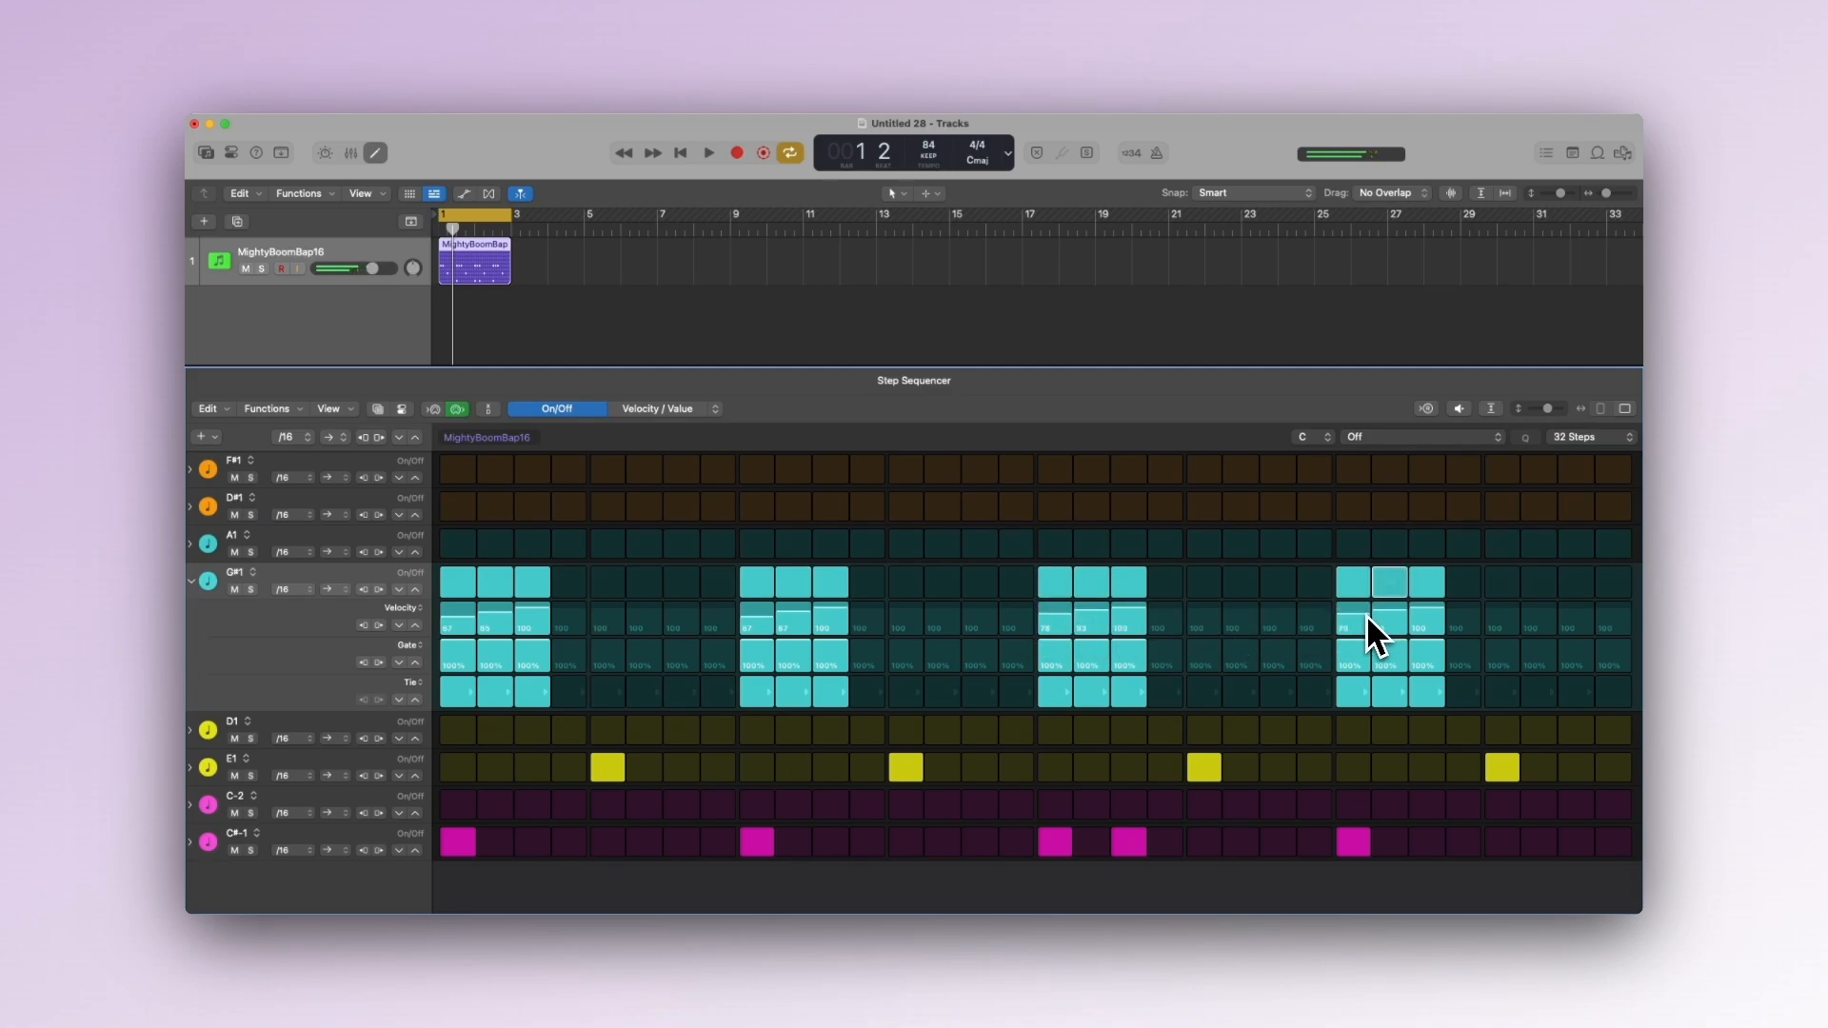
pyautogui.moveTo(1363, 617); pyautogui.dragTo(1364, 619)
pyautogui.click(192, 581)
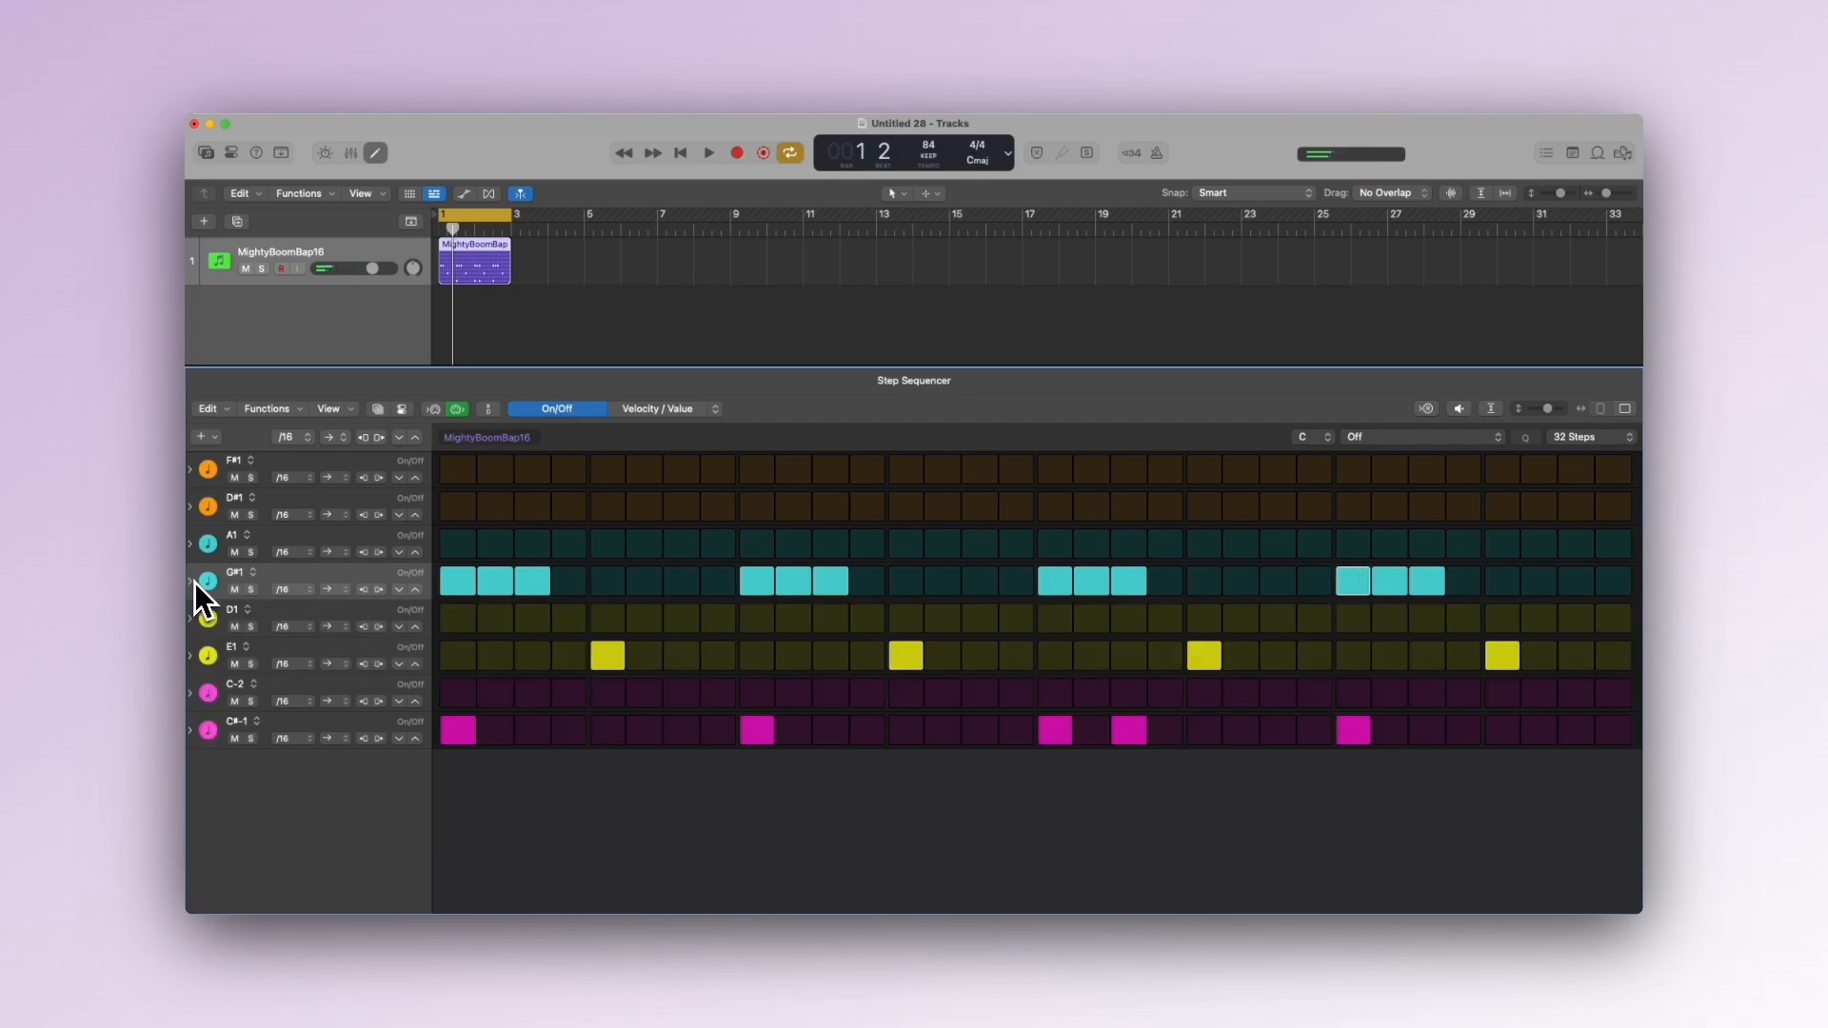
# Step: Slightly vary the velocities of the E1 snare hits
pyautogui.click(191, 656)
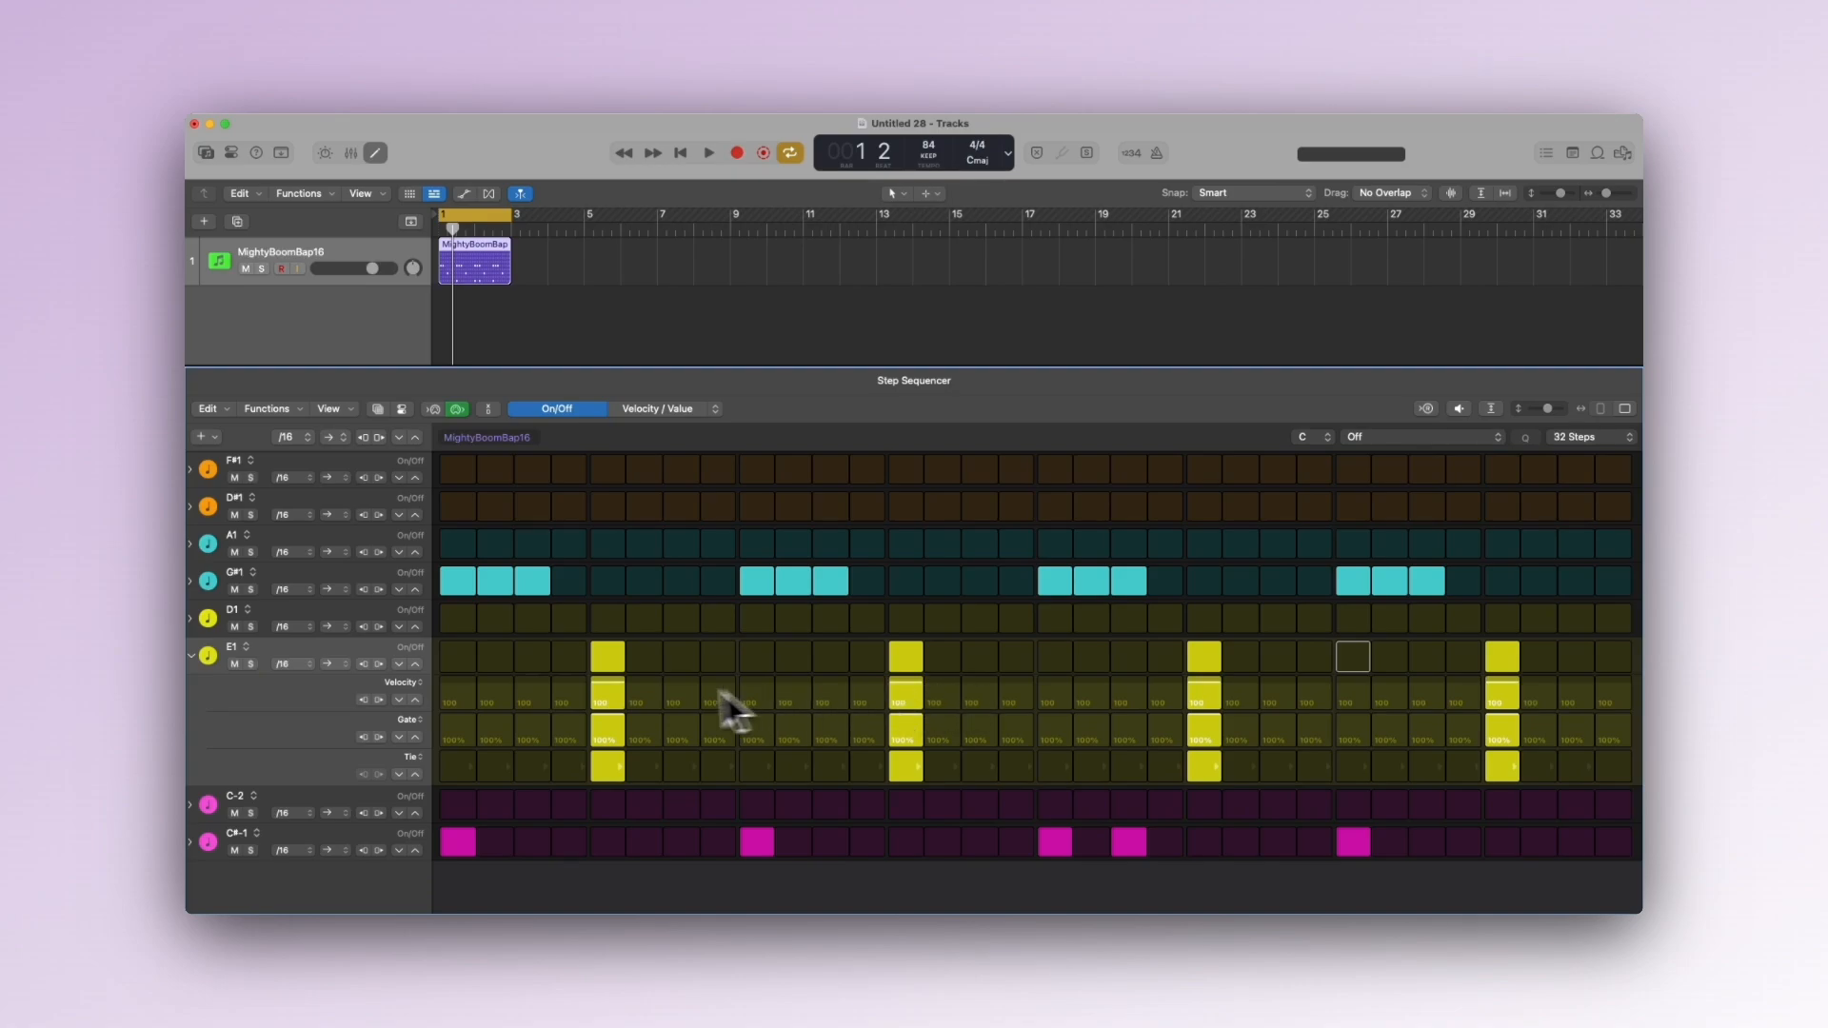
pyautogui.moveTo(615, 685); pyautogui.dragTo(614, 688)
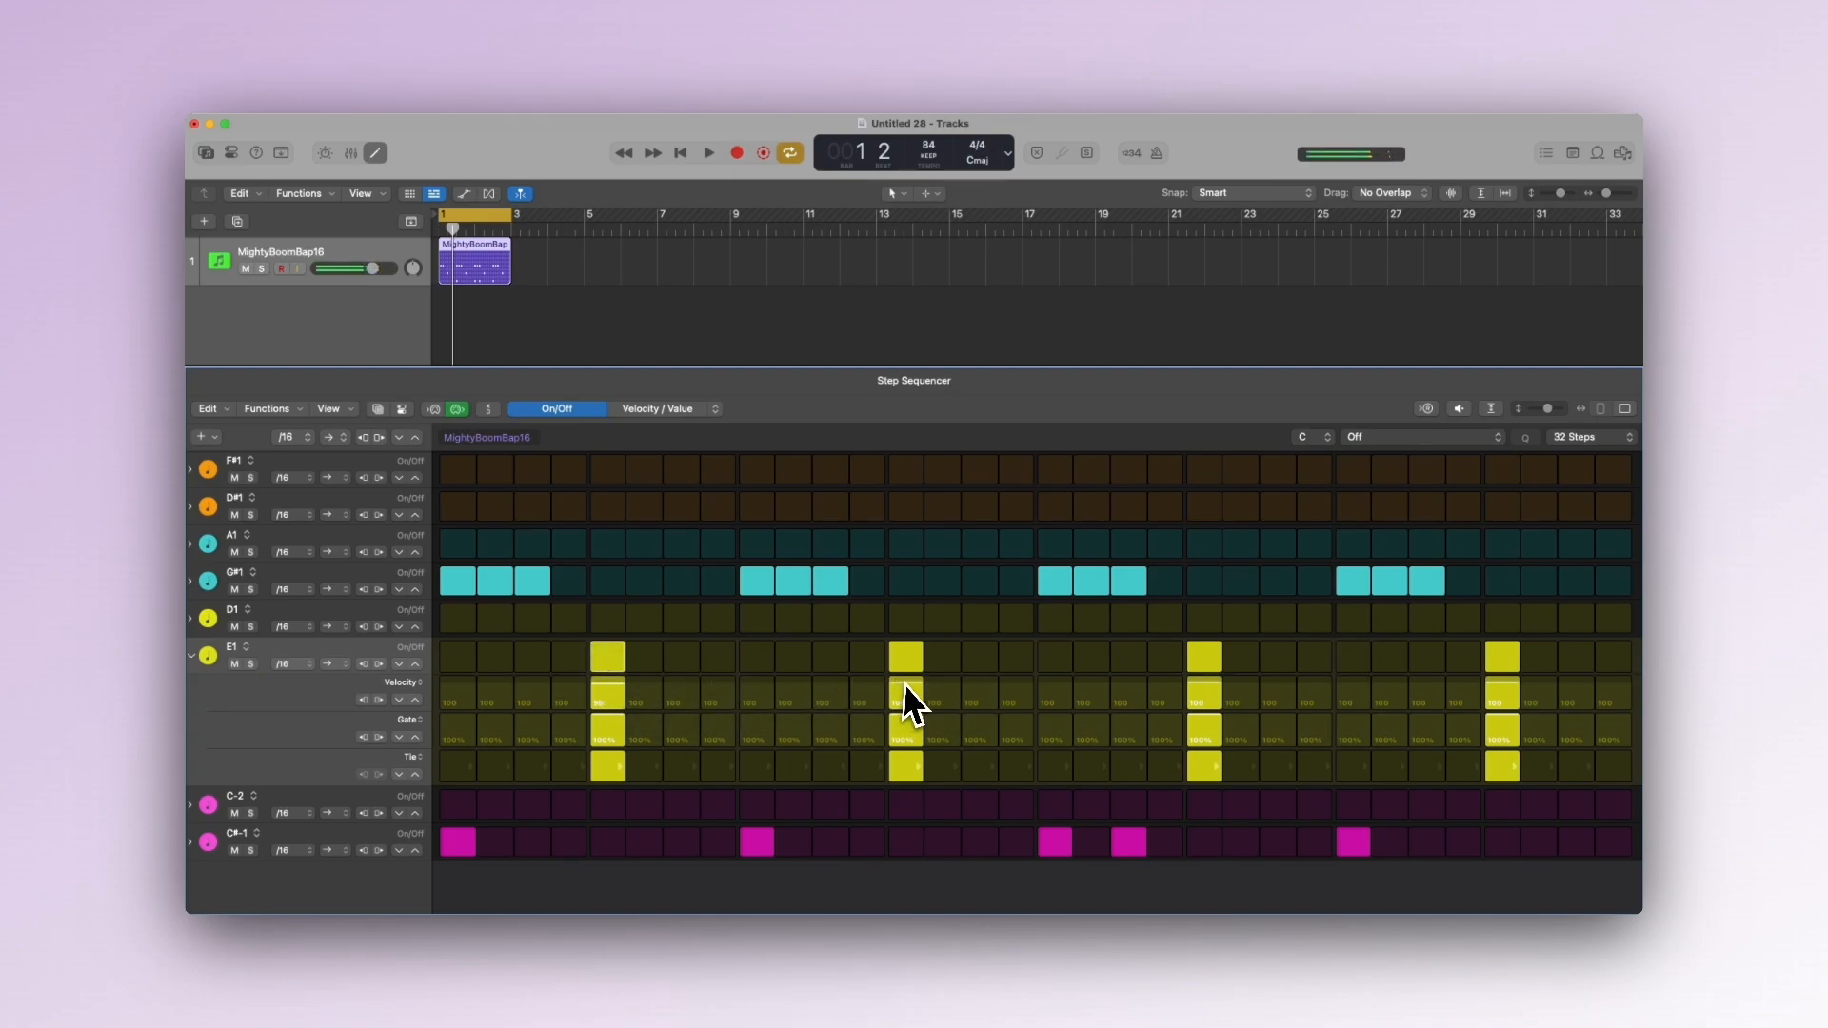
pyautogui.moveTo(910, 683); pyautogui.dragTo(911, 682)
pyautogui.moveTo(1204, 681)
pyautogui.mouseDown()
pyautogui.moveTo(1195, 705)
pyautogui.moveTo(1224, 688)
pyautogui.mouseUp()
pyautogui.click(192, 656)
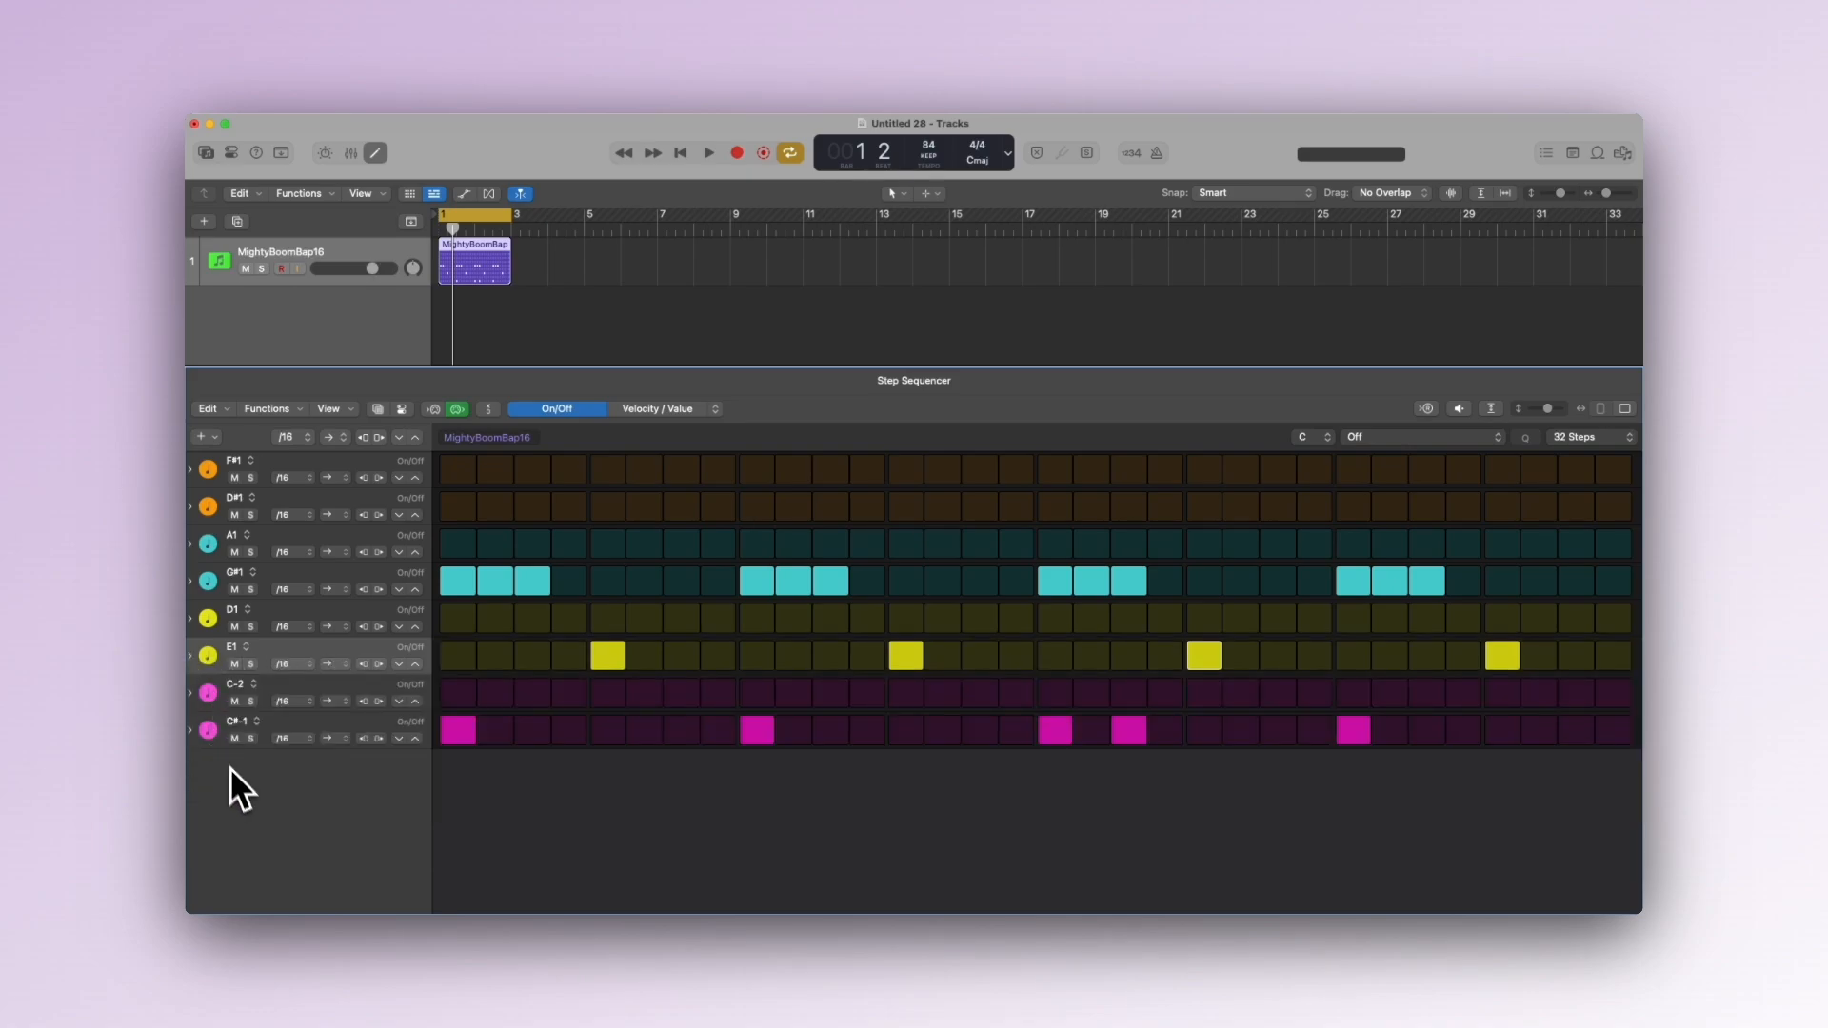
# Step: Slightly vary the C#-1 kick velocities, with step 9 at 99 and step 17 at 94, and audition the pattern
pyautogui.click(191, 730)
pyautogui.moveTo(469, 775); pyautogui.dragTo(464, 761)
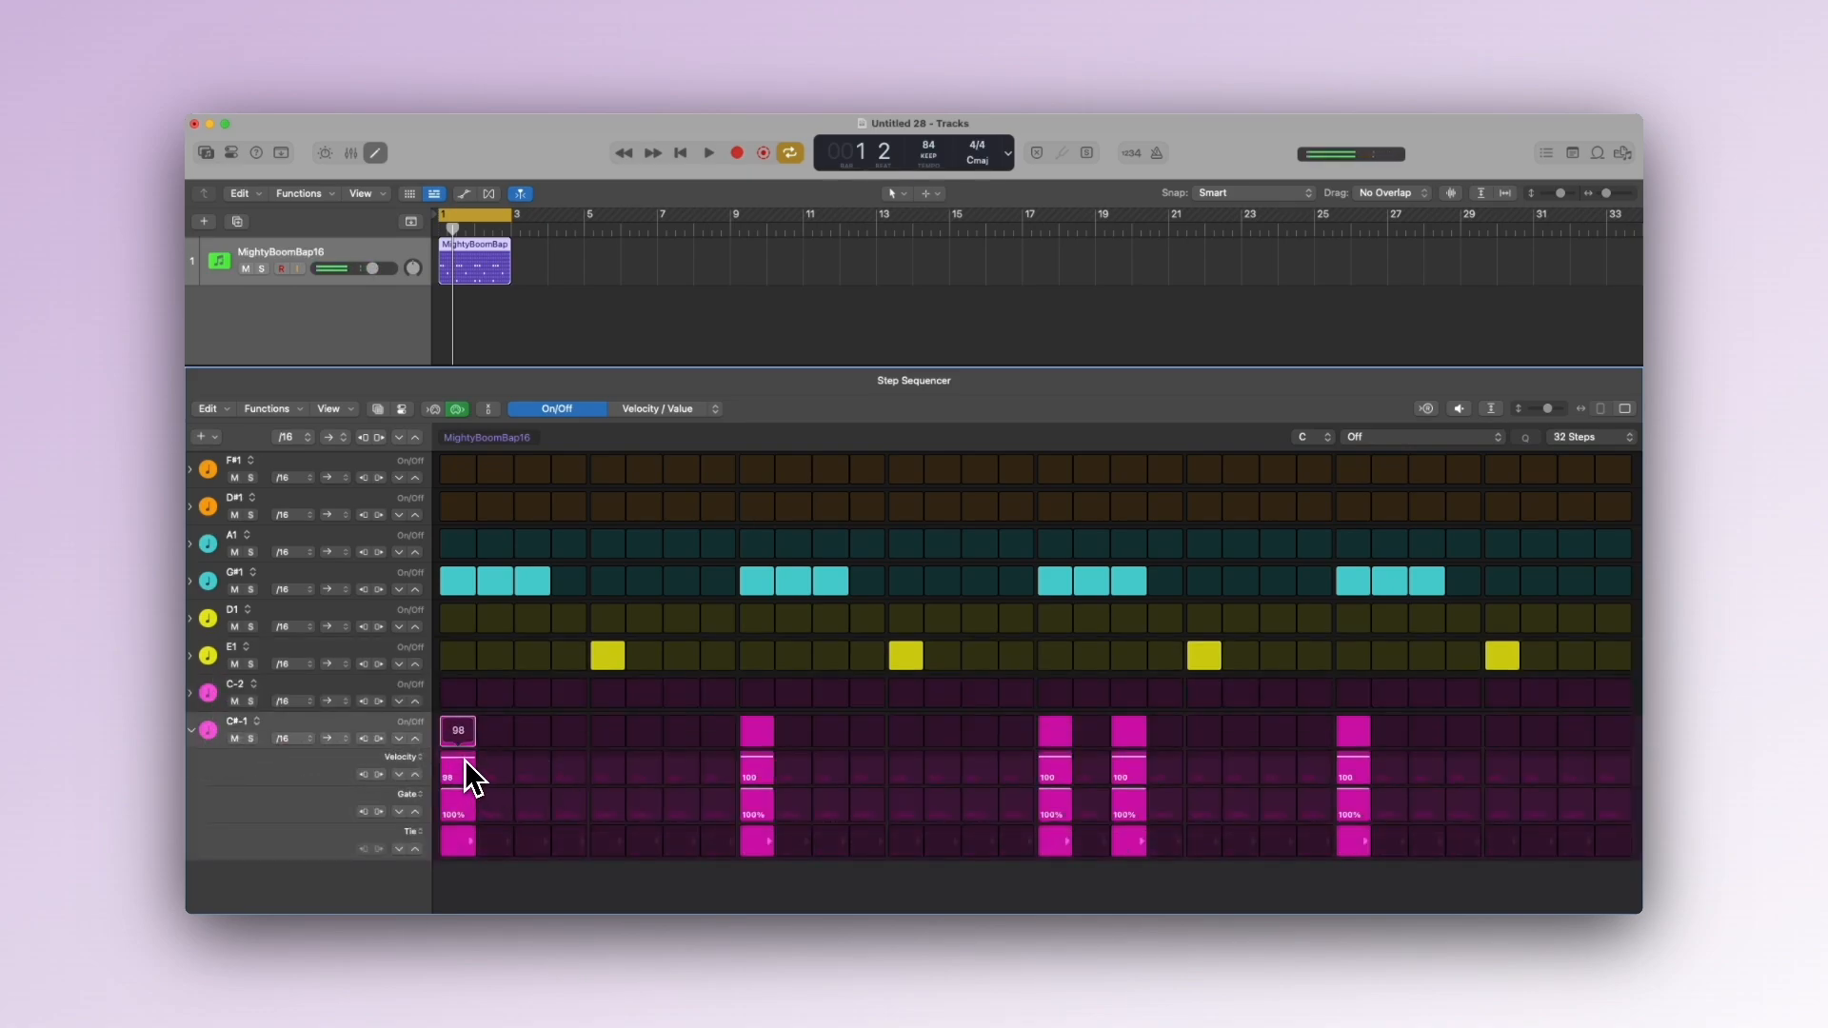
pyautogui.moveTo(762, 777); pyautogui.dragTo(769, 760)
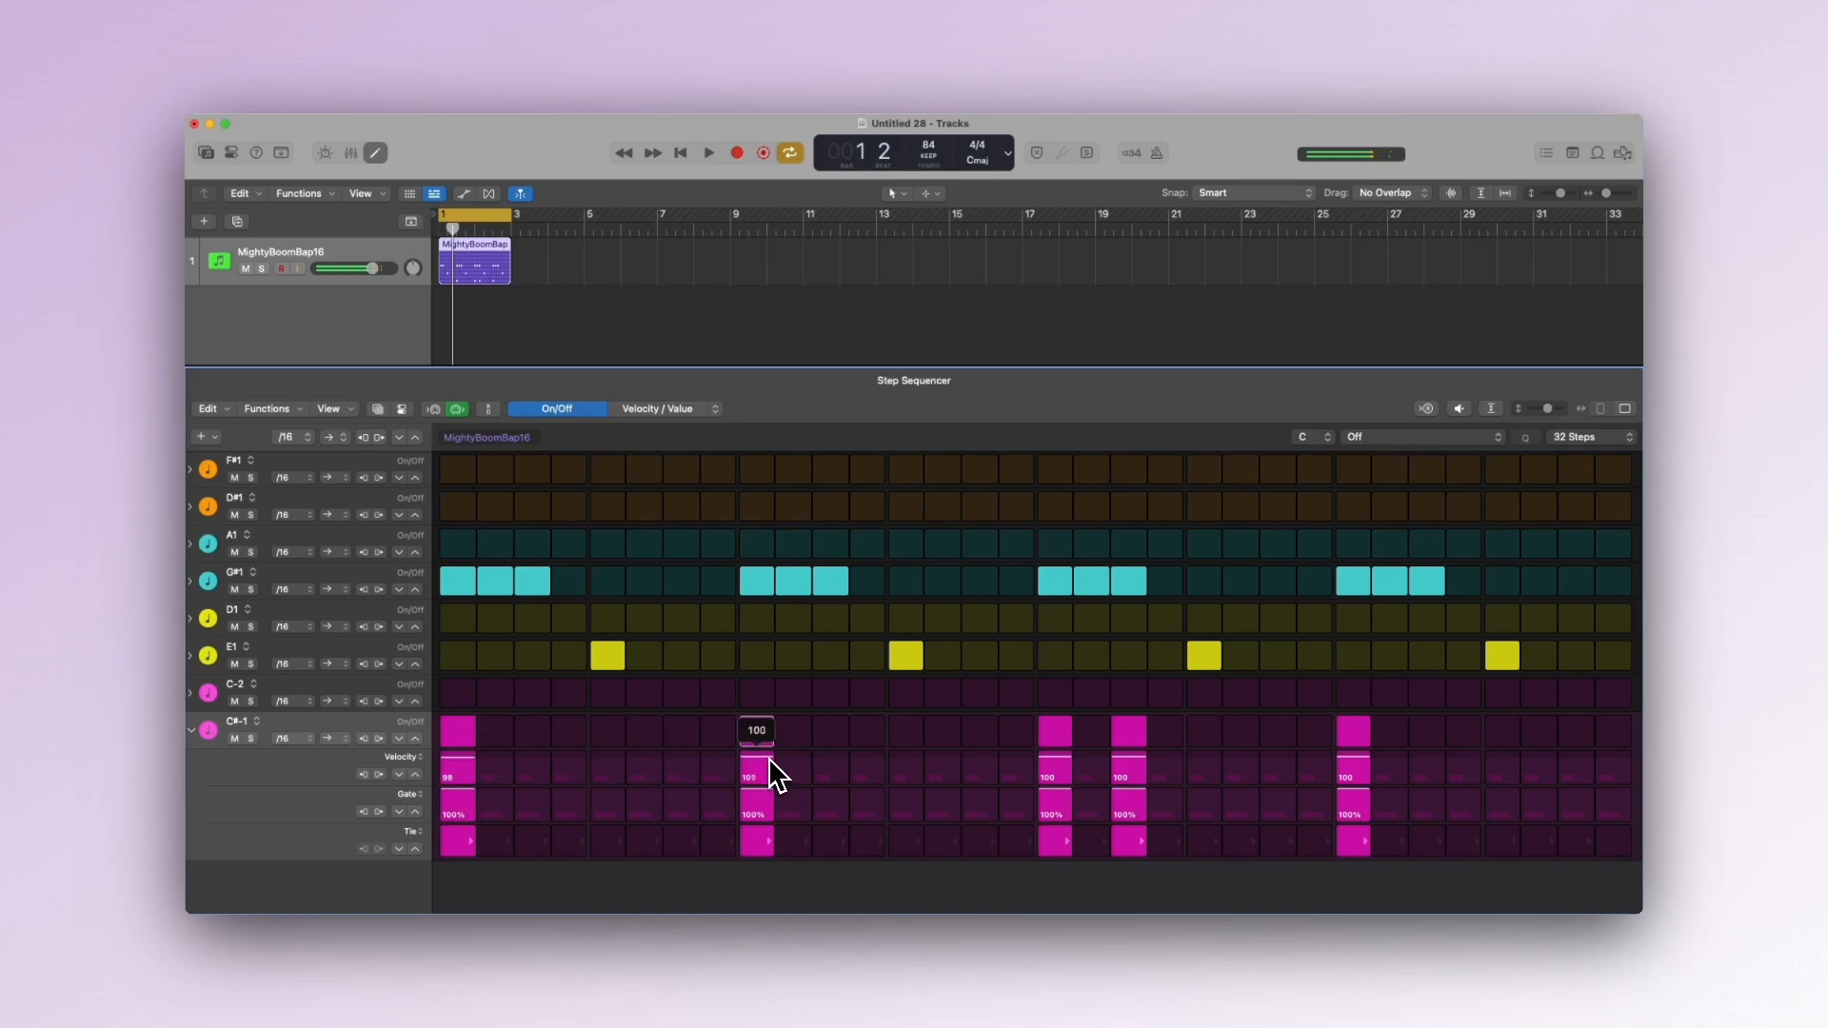
pyautogui.moveTo(1055, 755); pyautogui.dragTo(1060, 760)
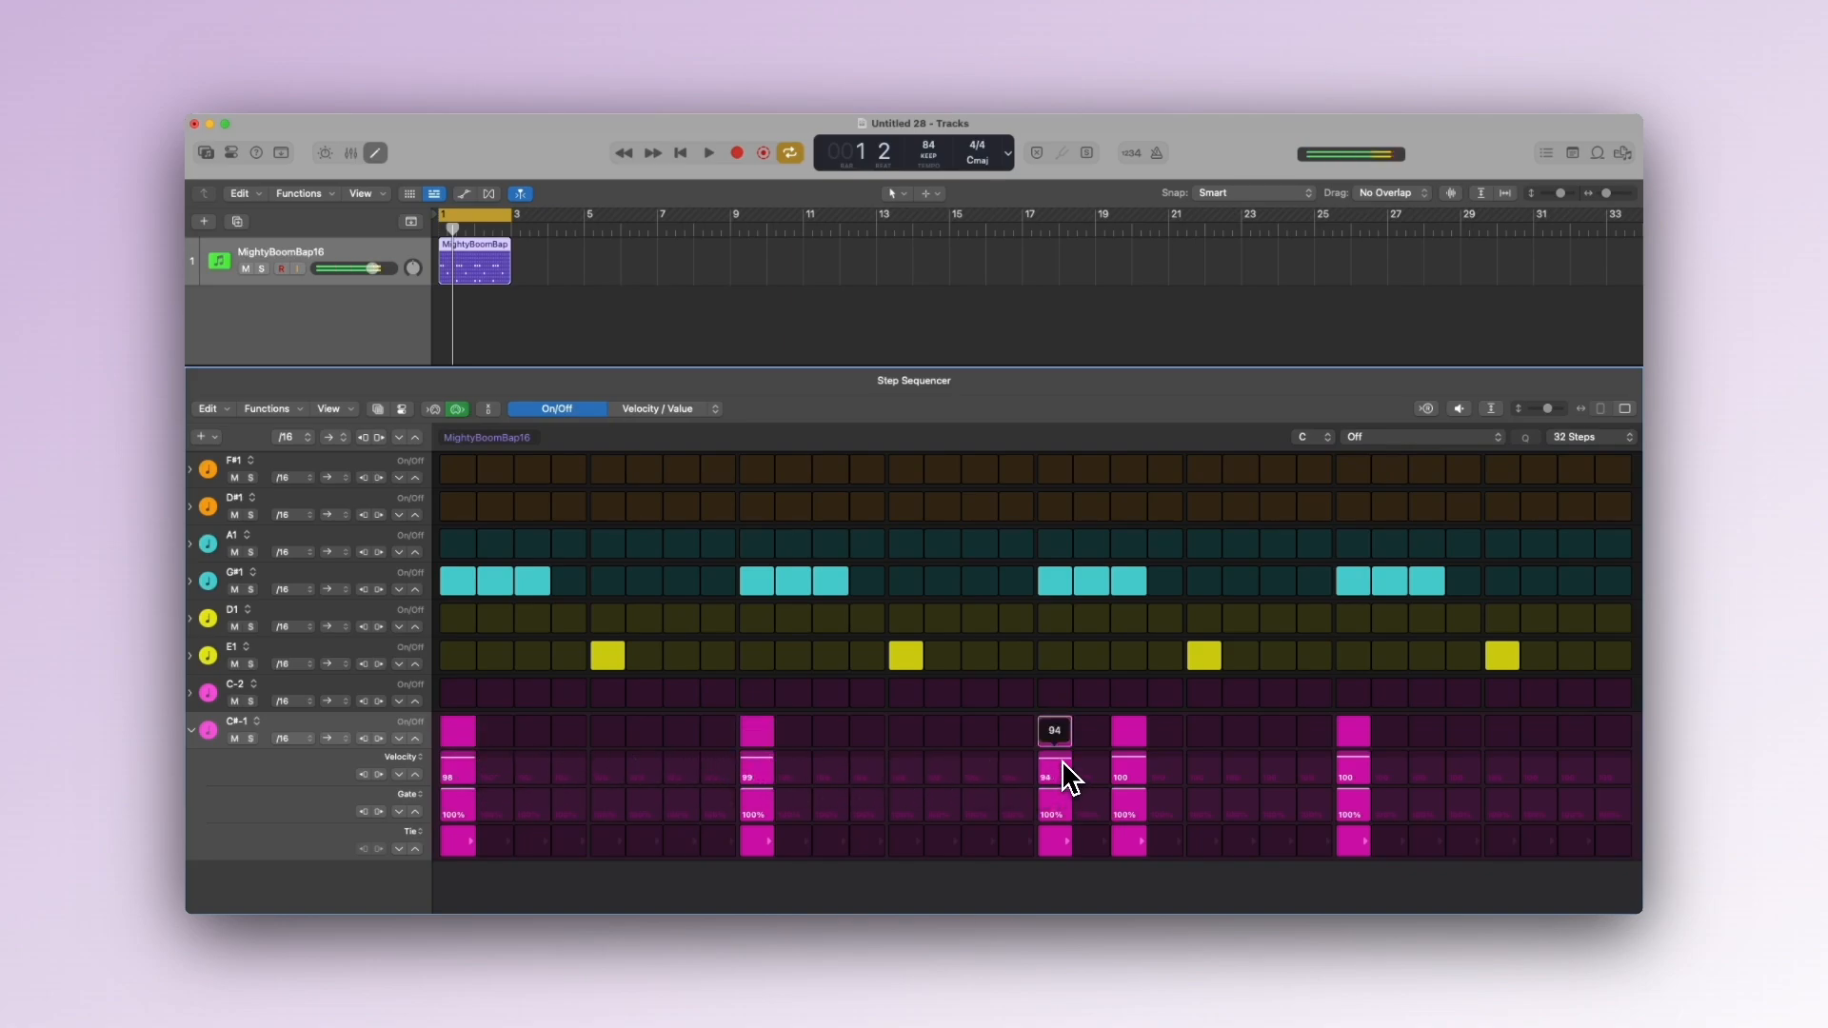
pyautogui.moveTo(1144, 759); pyautogui.dragTo(1145, 757)
pyautogui.moveTo(1350, 758); pyautogui.dragTo(1351, 757)
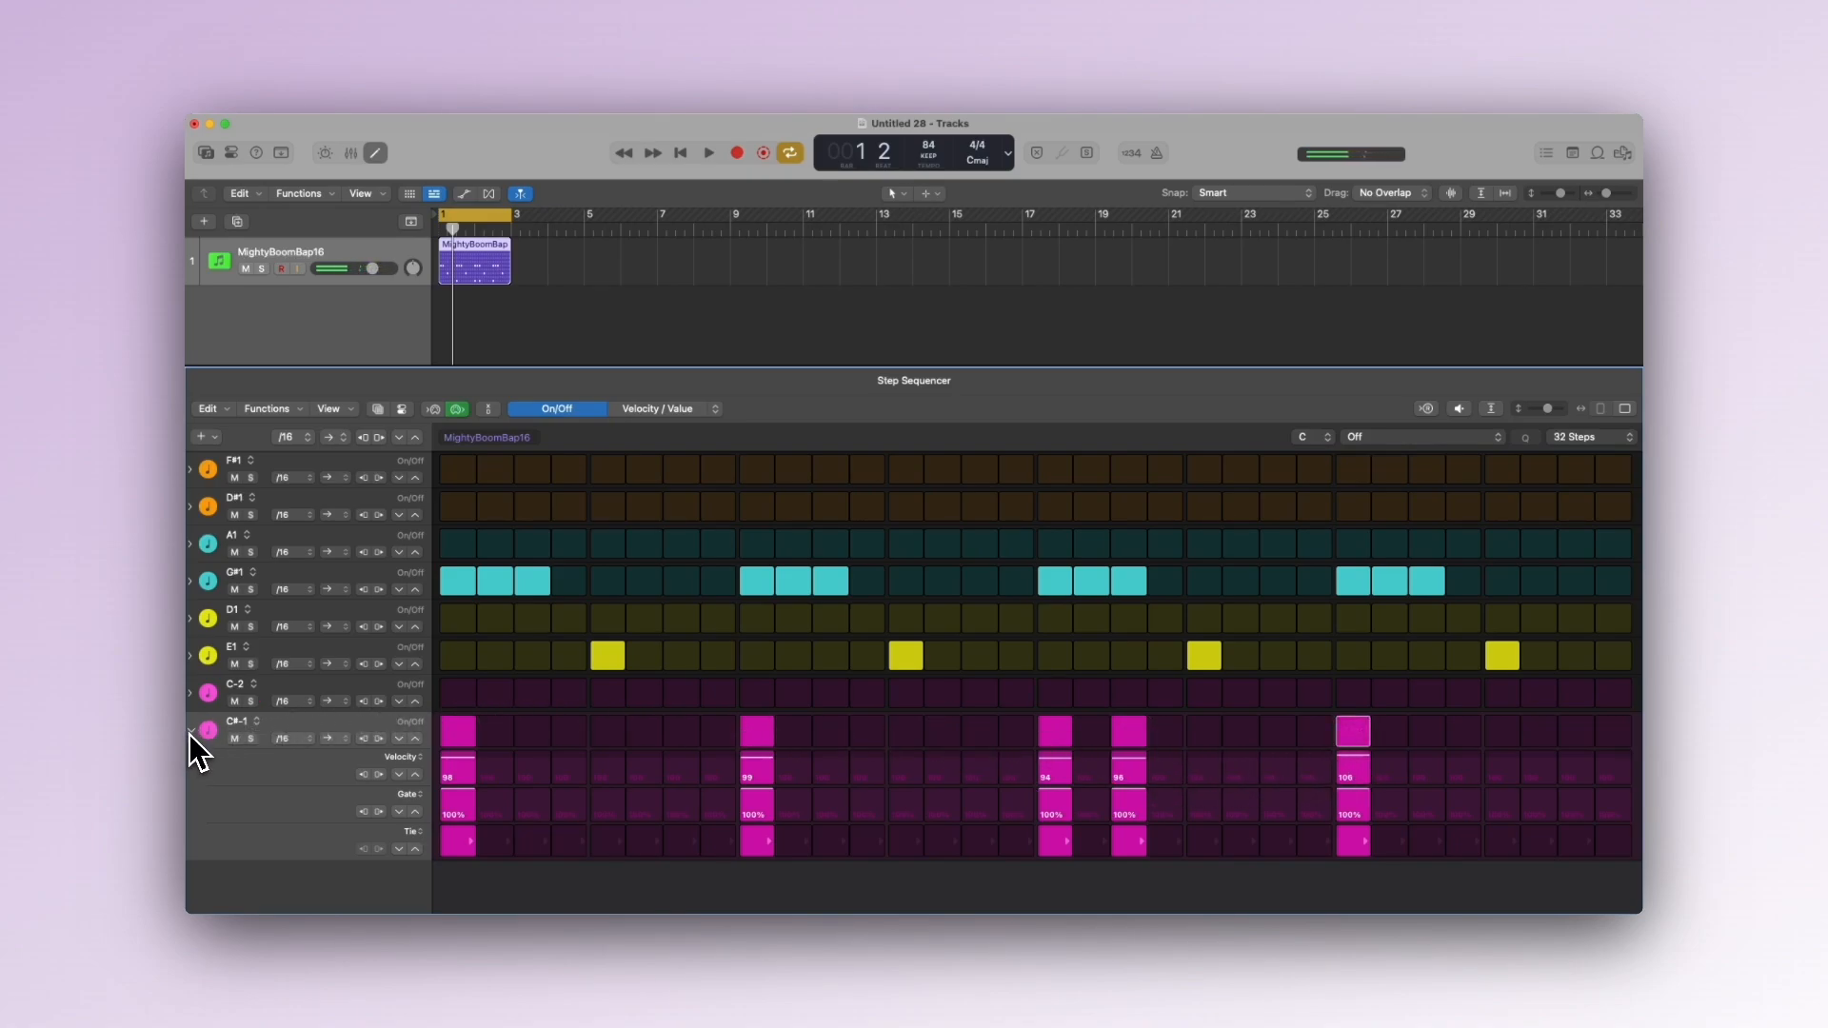
pyautogui.press('space')
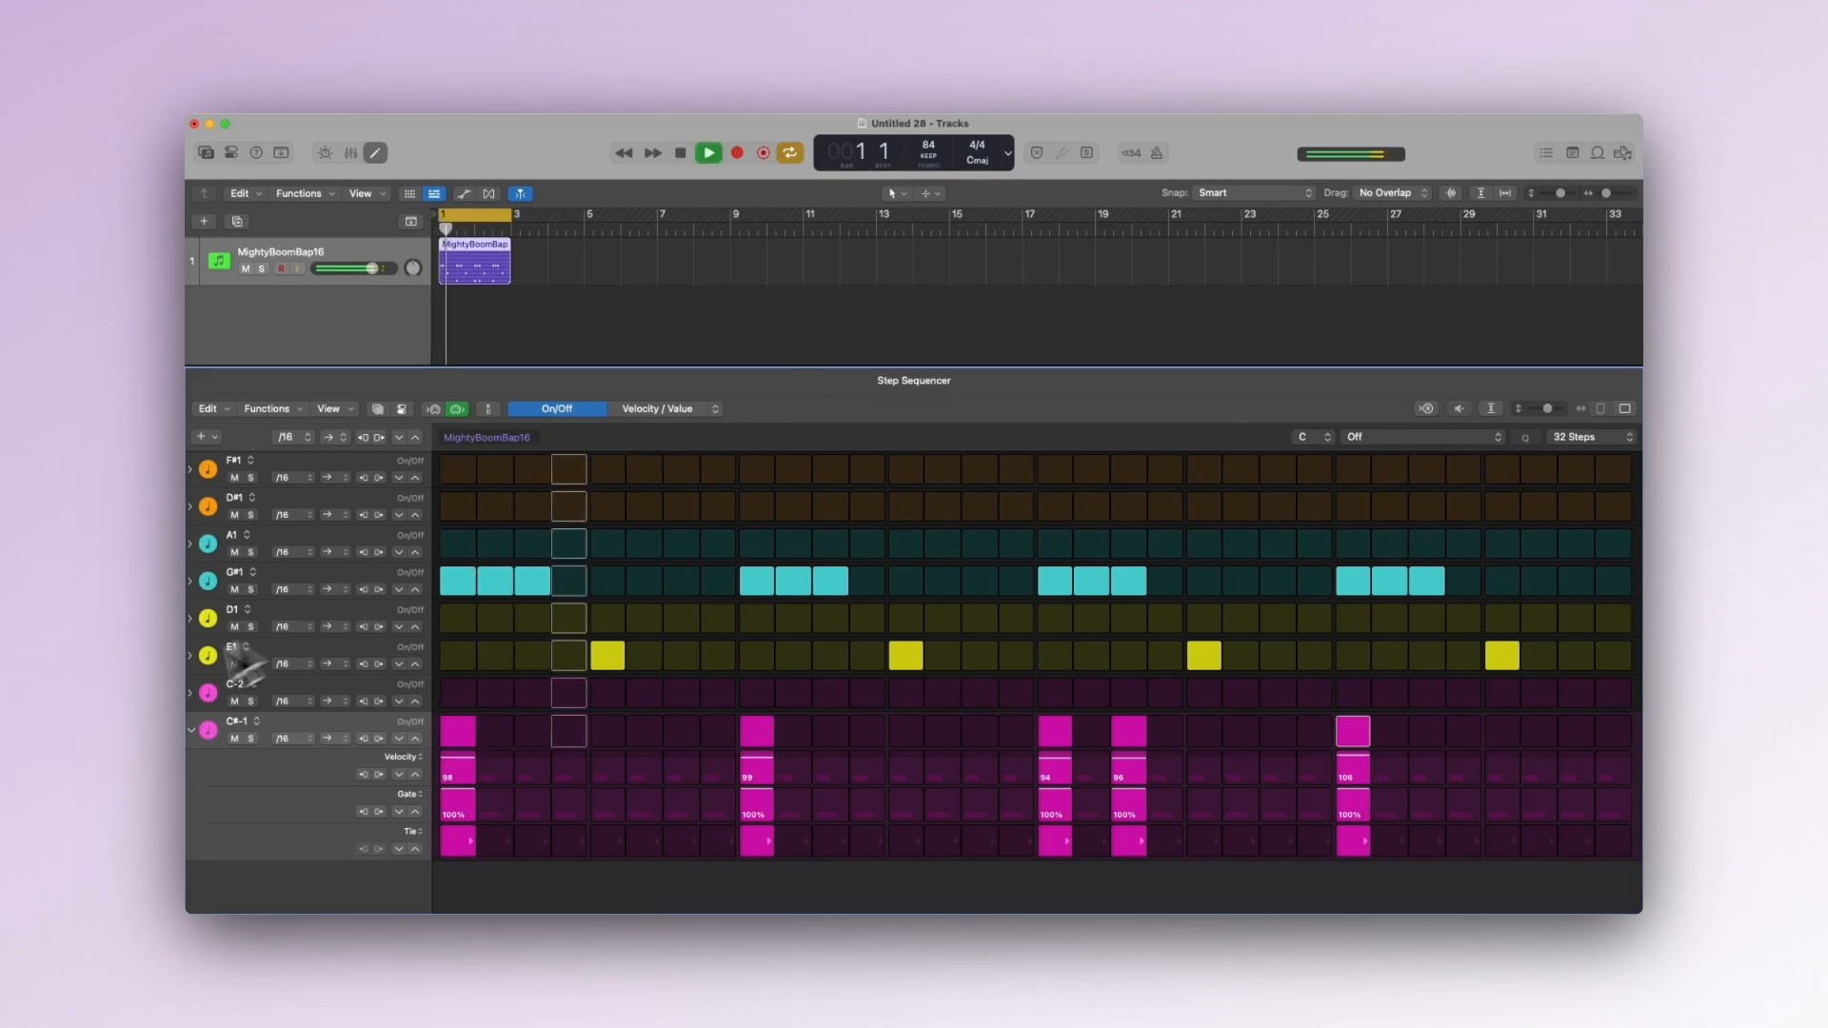
pyautogui.click(193, 730)
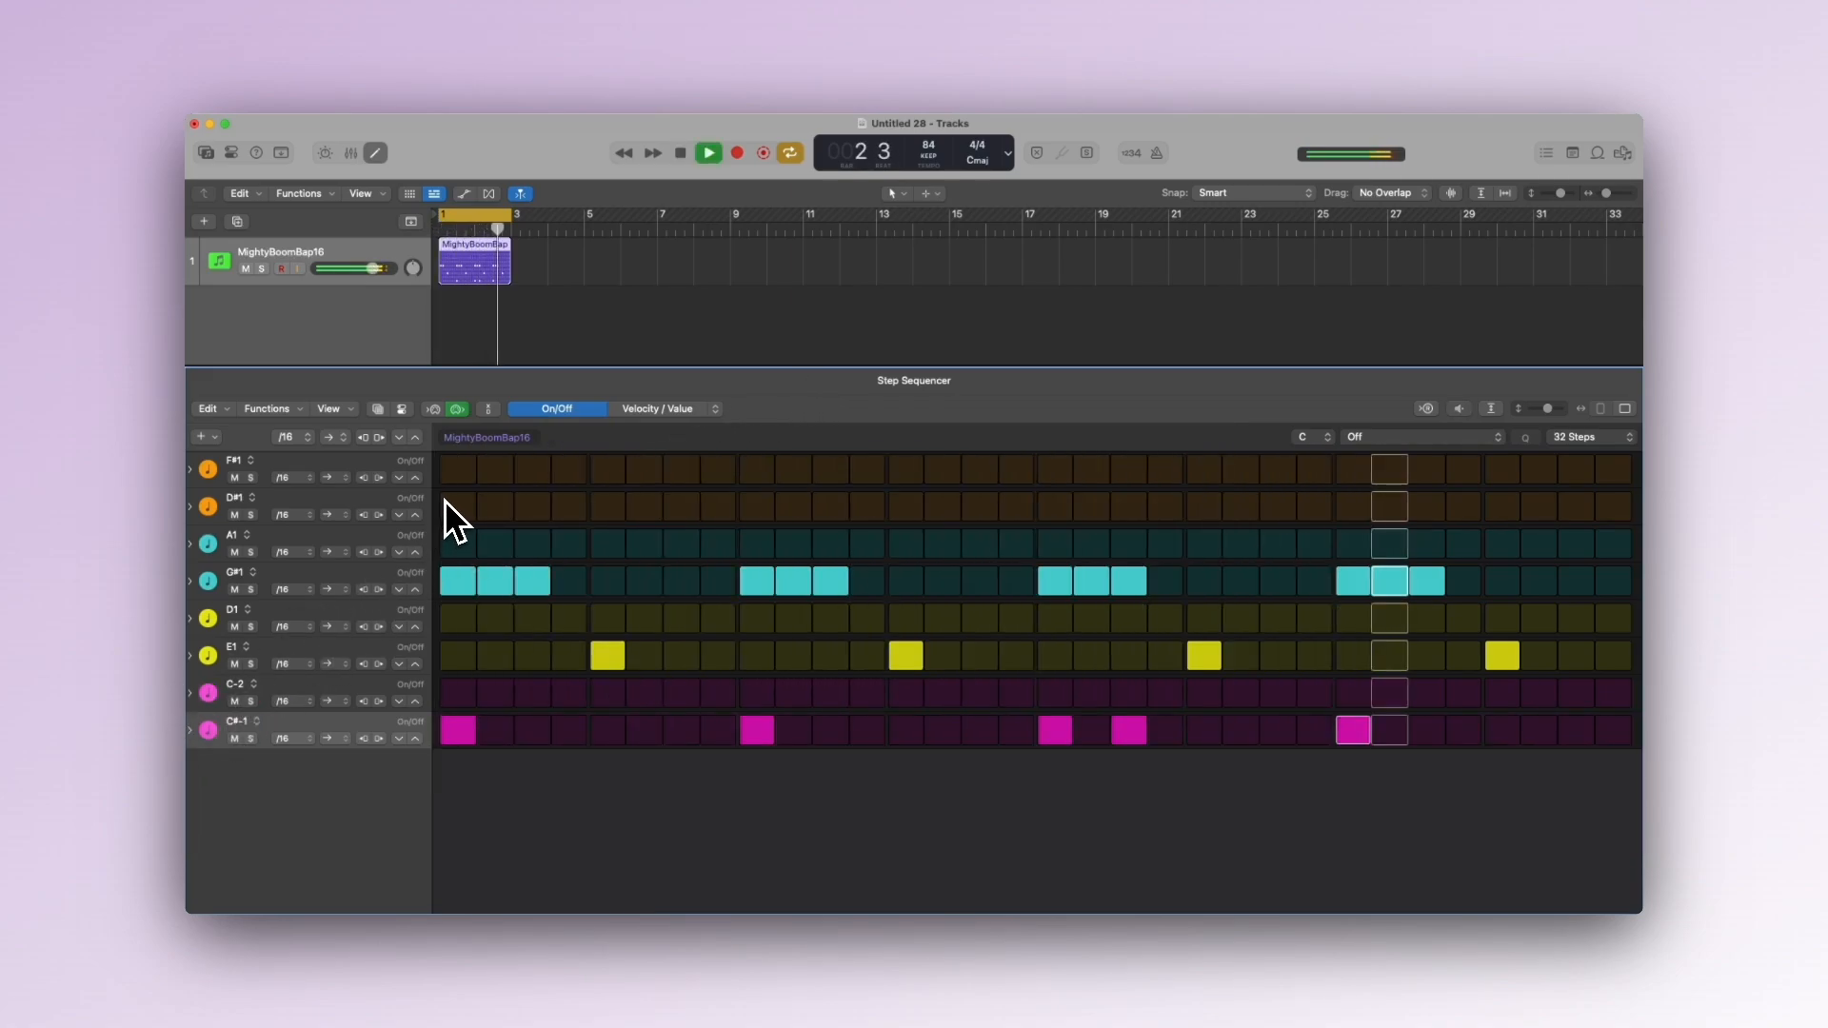
pyautogui.press('space')
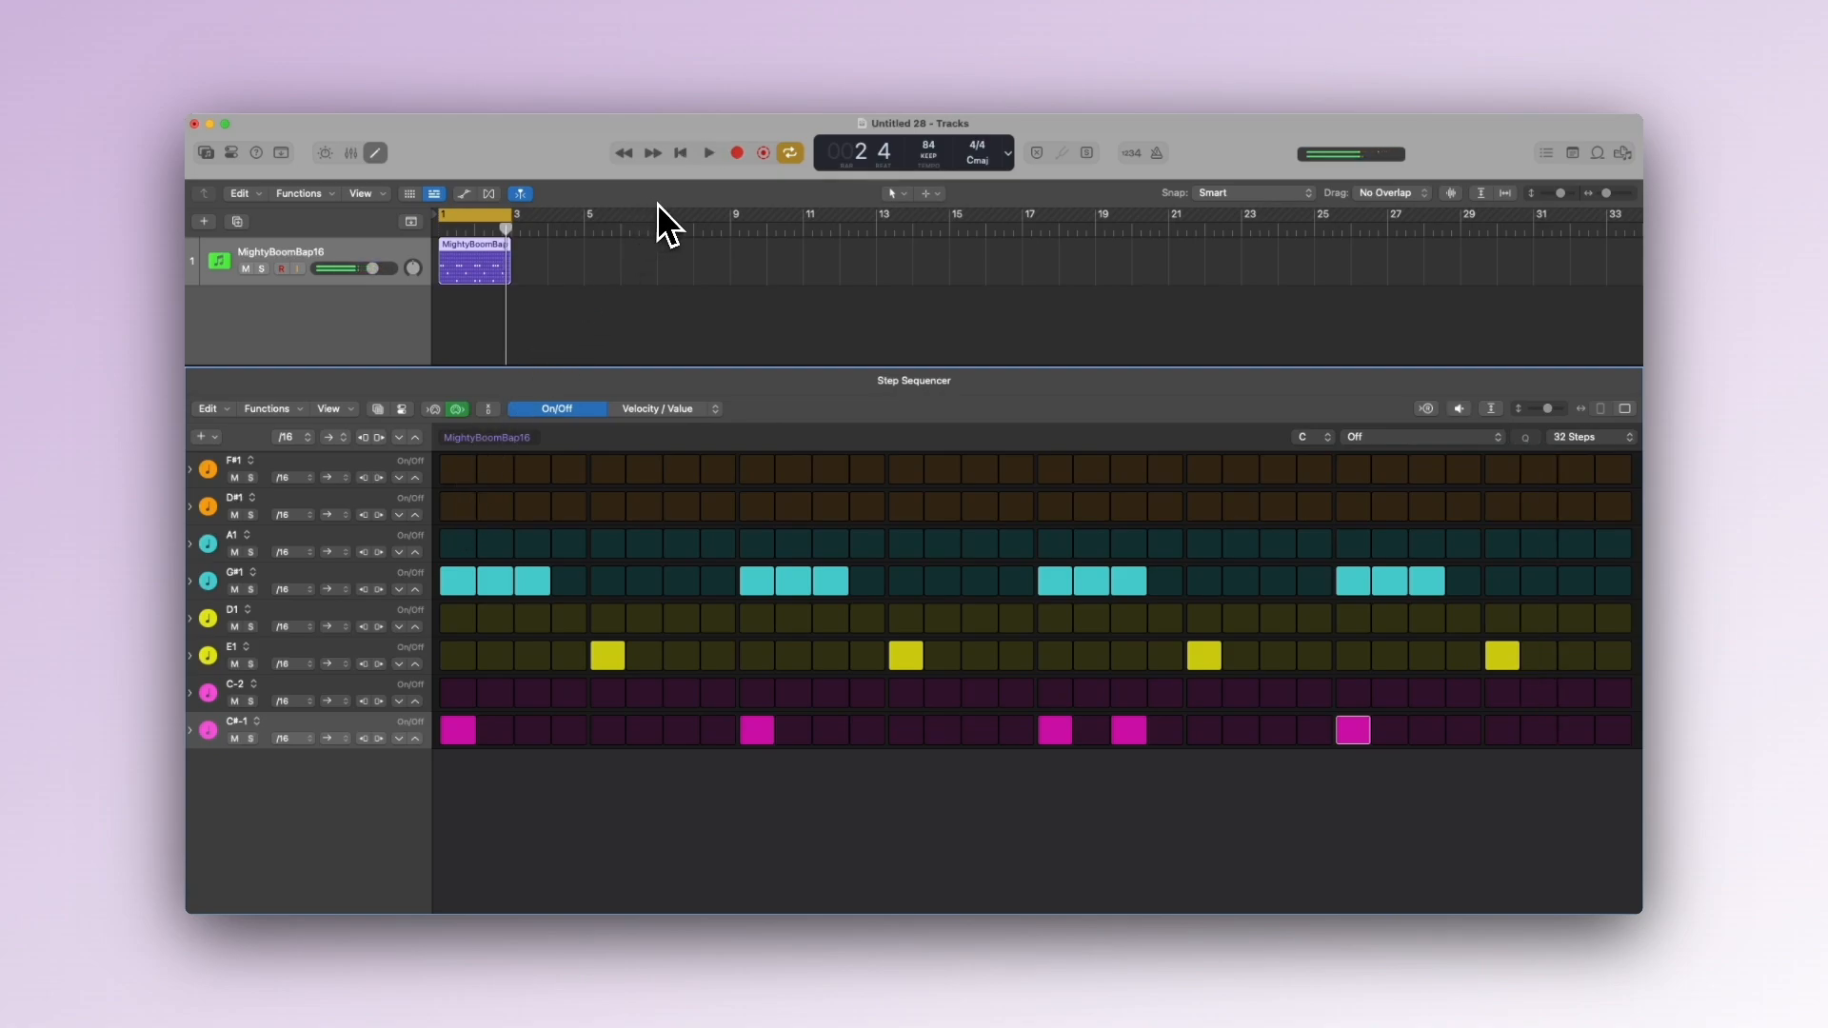
# Step: Copy the MightyBoomBap16 pattern region to bar 3 and set the cycle range to bars 3–5
pyautogui.moveTo(474, 275); pyautogui.dragTo(584, 219)
pyautogui.press('super+z')
pyautogui.moveTo(752, 374); pyautogui.dragTo(761, 339)
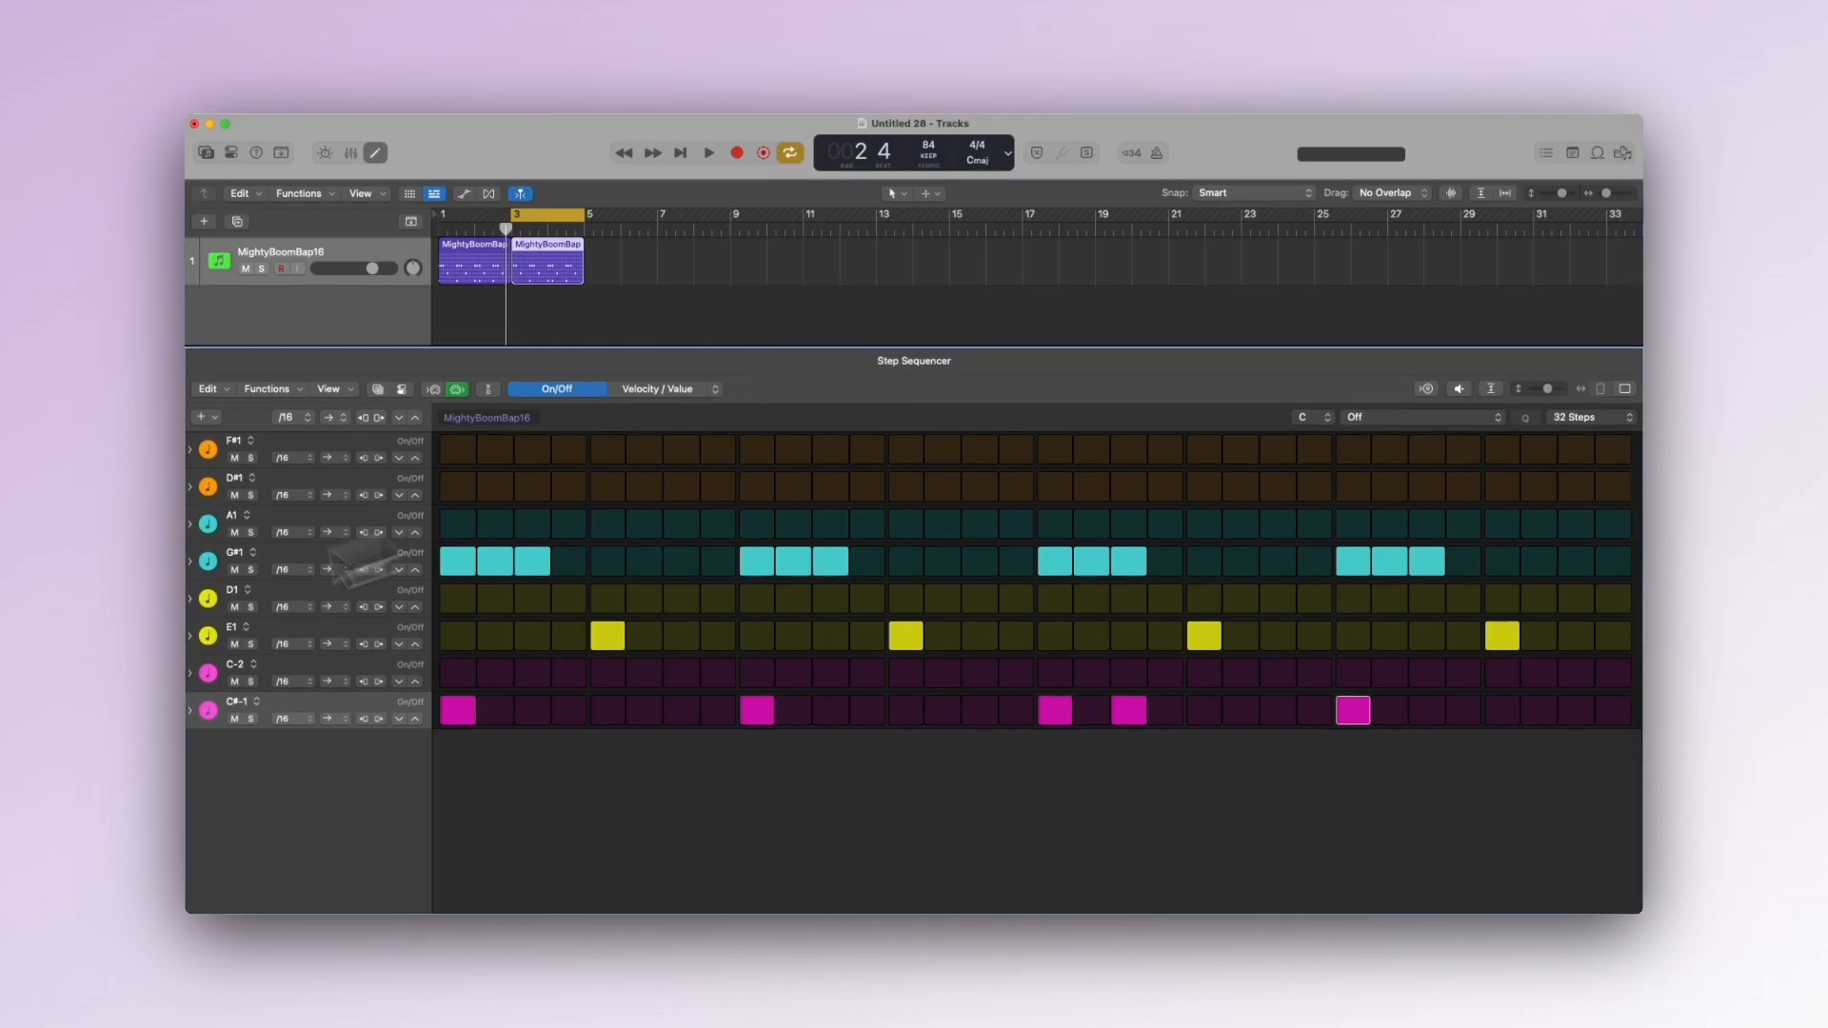
# Step: Consult pattern 16-B in the drum guide document and add A1 open hi-hat hits on steps 4, 12 and 20 of the copied pattern
pyautogui.moveTo(5, 457); pyautogui.dragTo(762, 186)
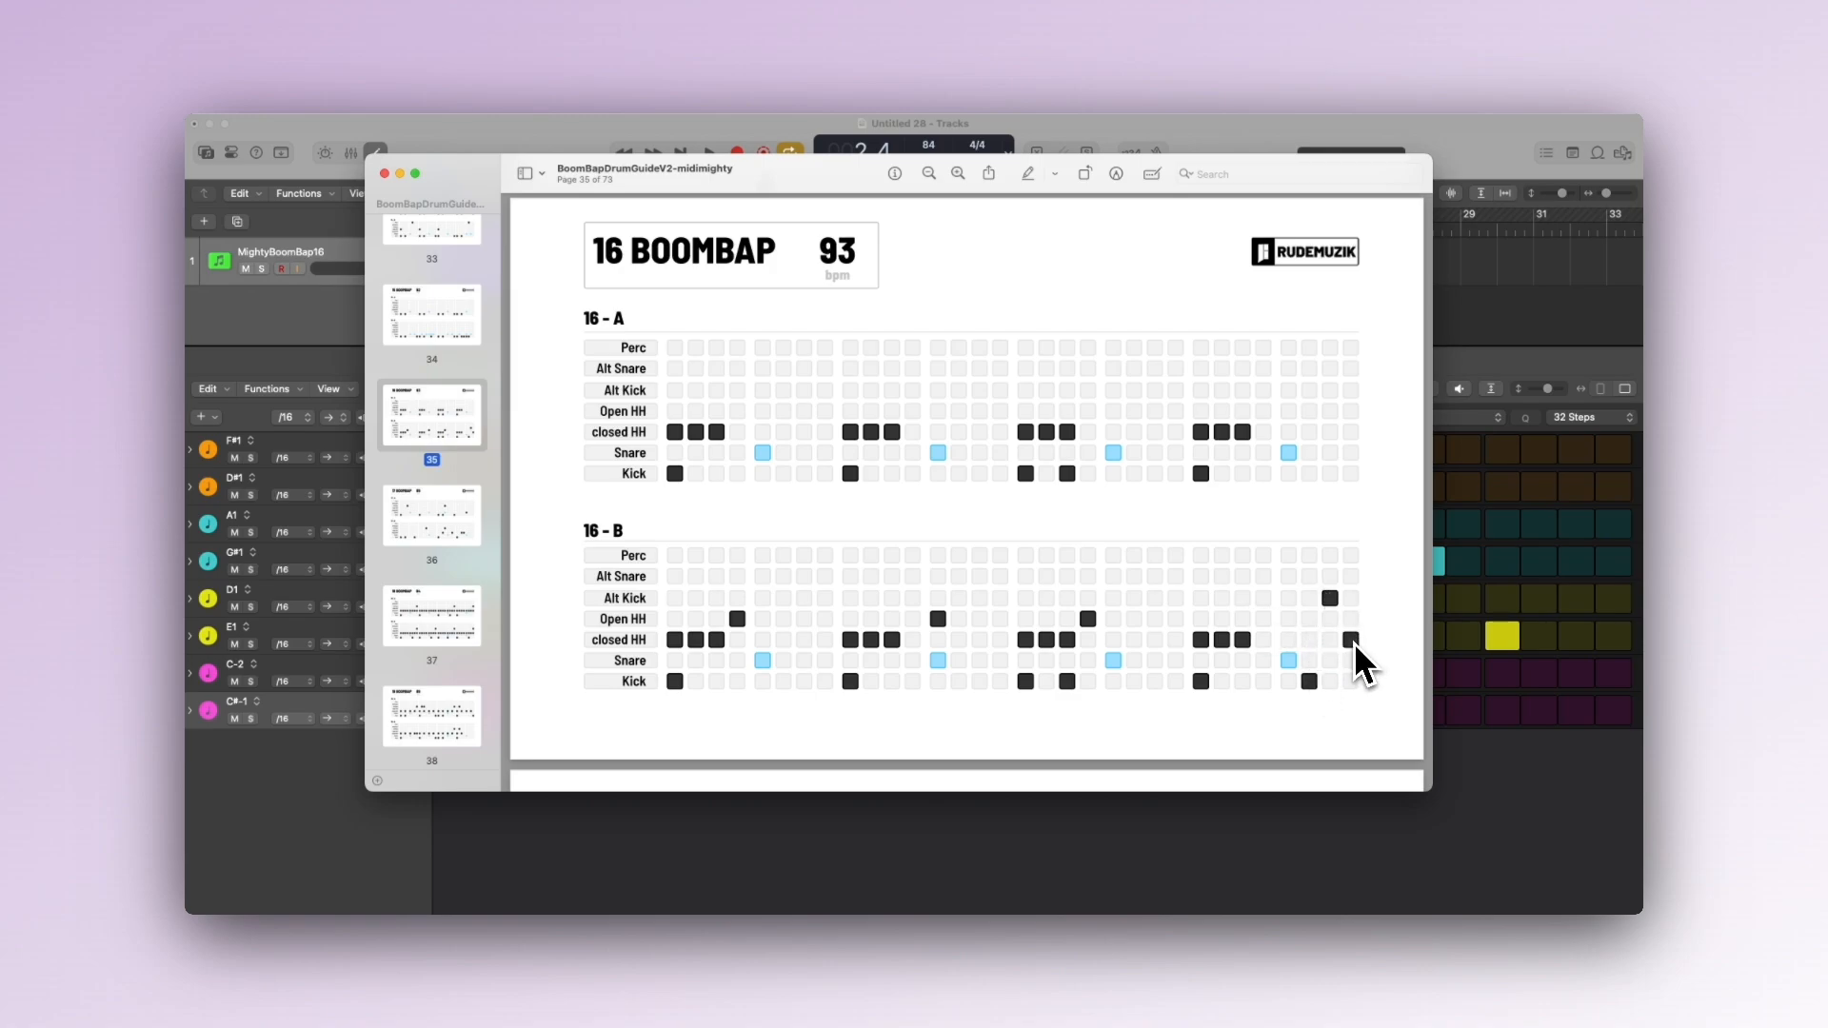
pyautogui.moveTo(820, 175); pyautogui.dragTo(184, 505)
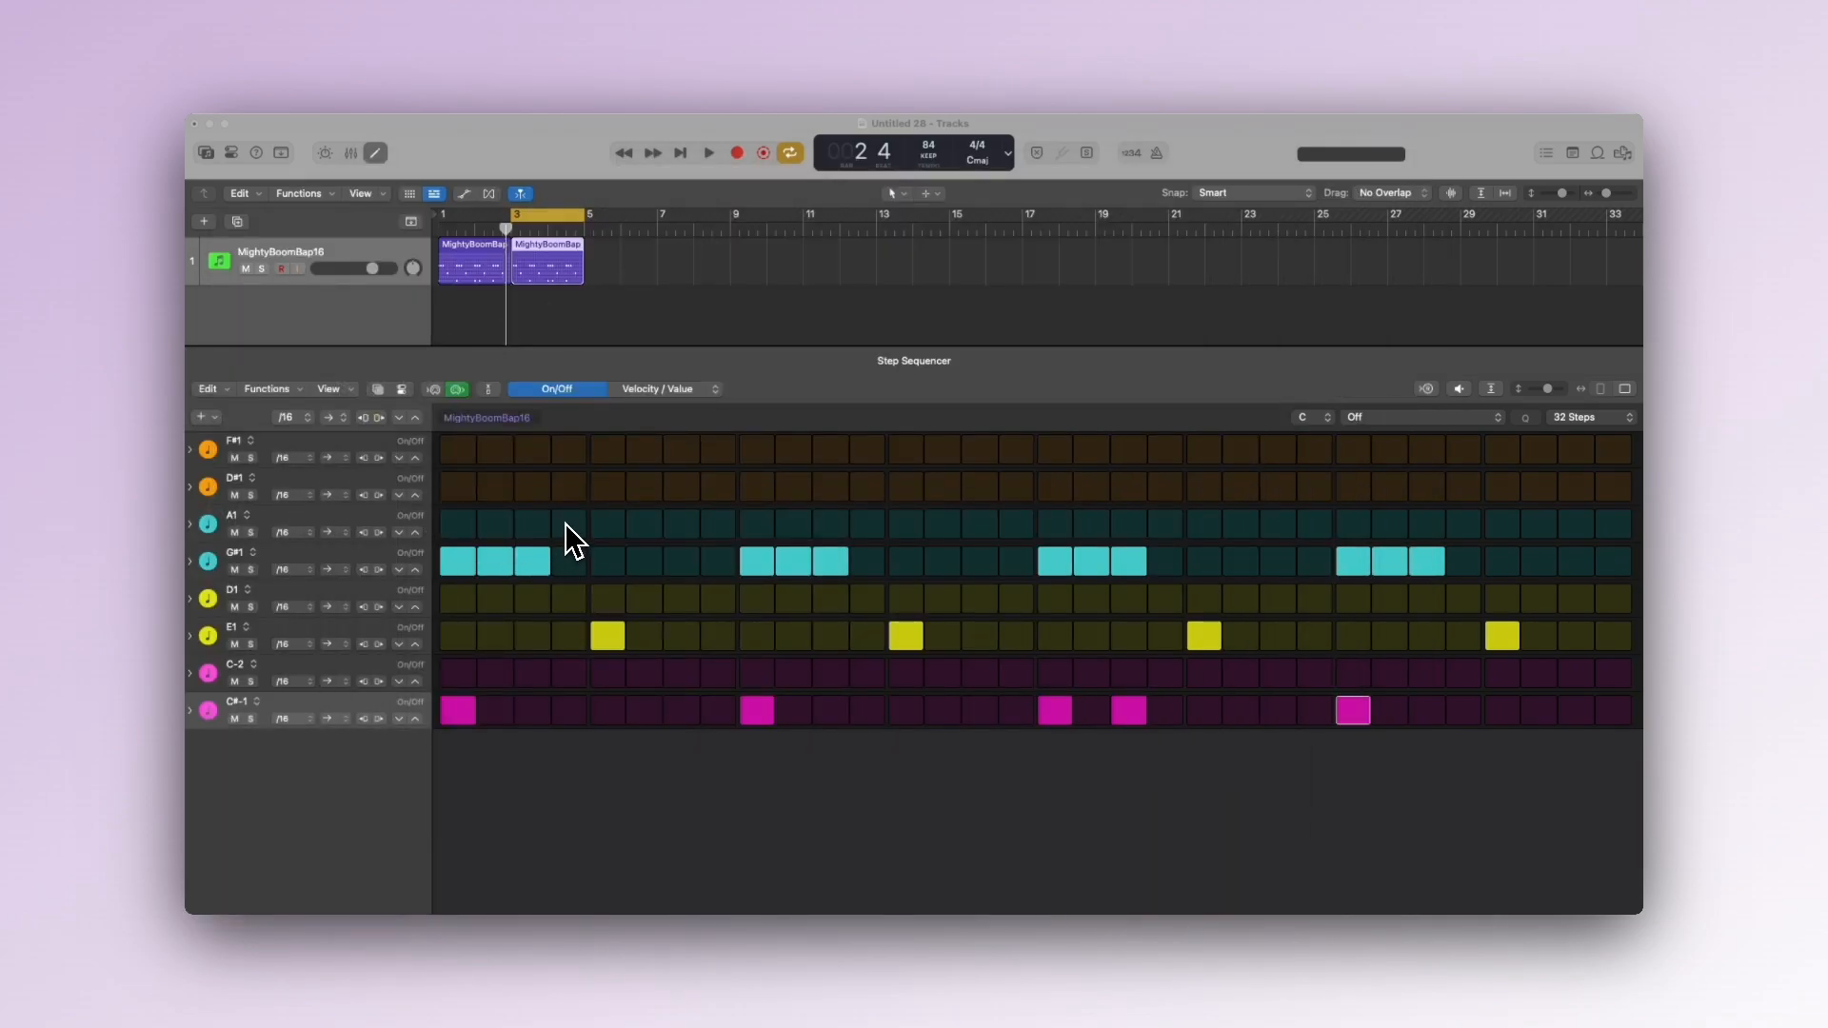
pyautogui.click(568, 524)
pyautogui.click(863, 521)
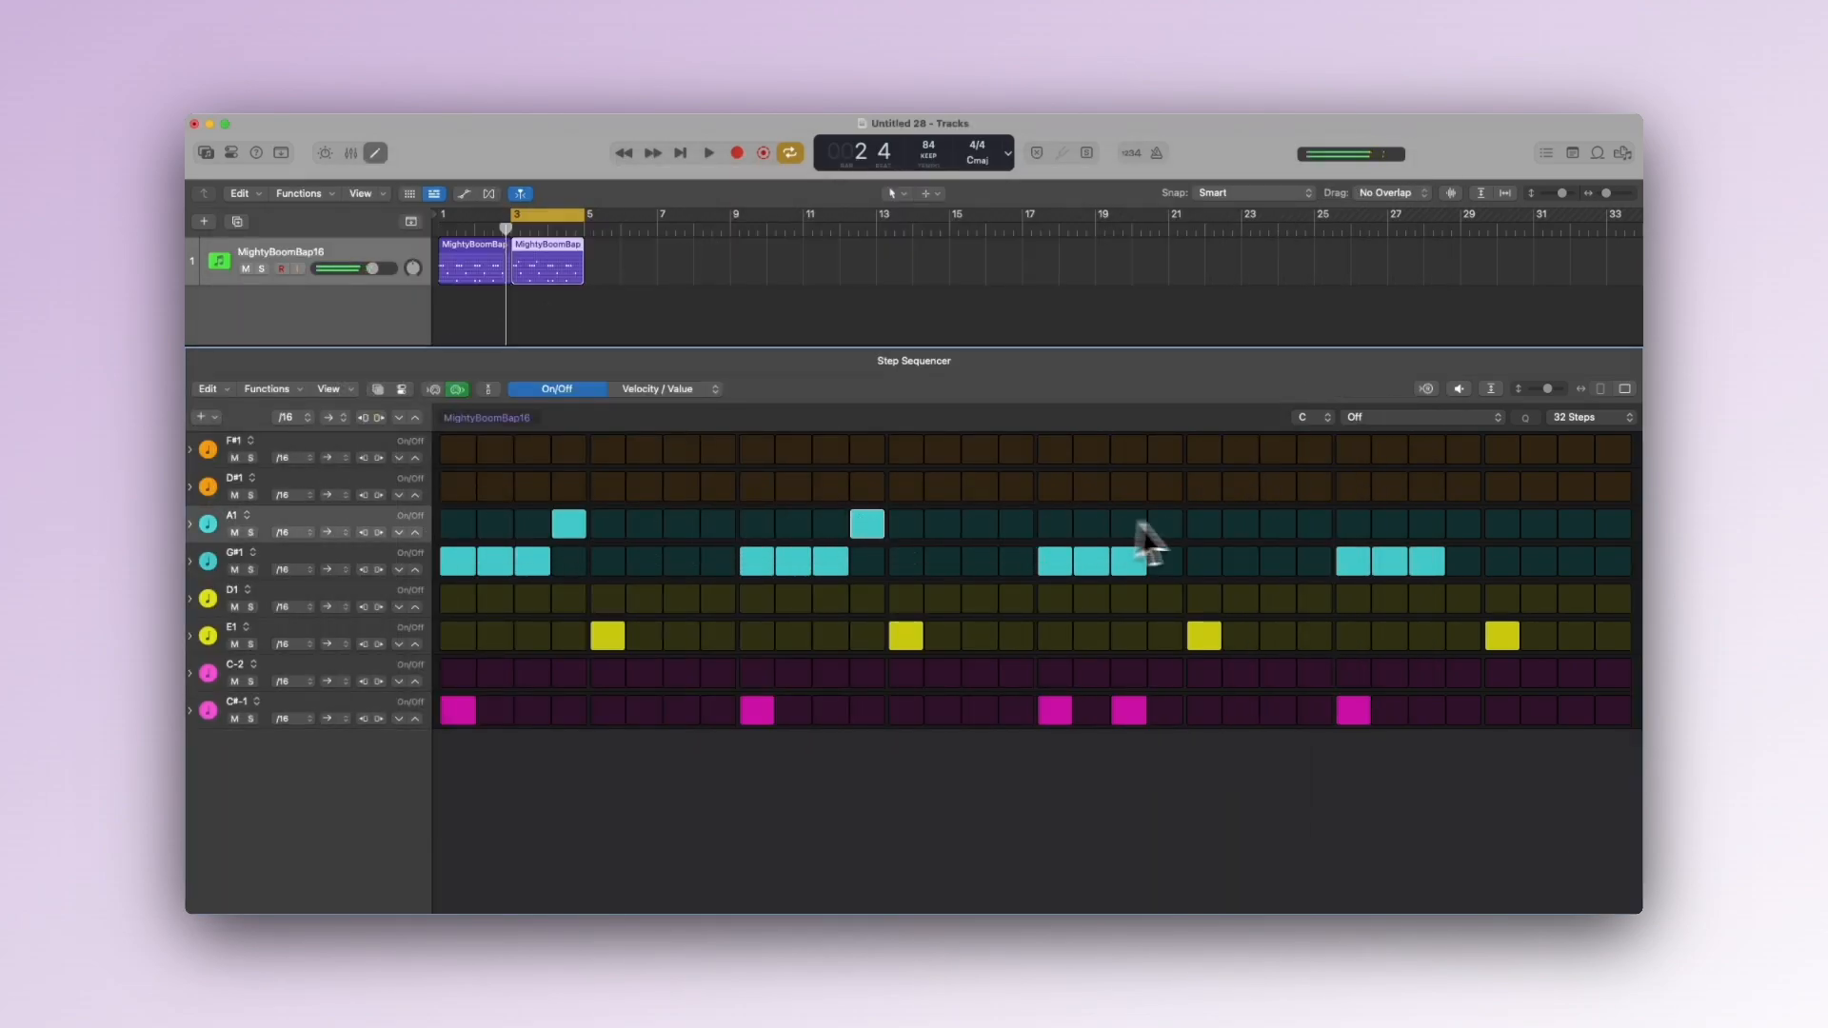
pyautogui.click(1168, 524)
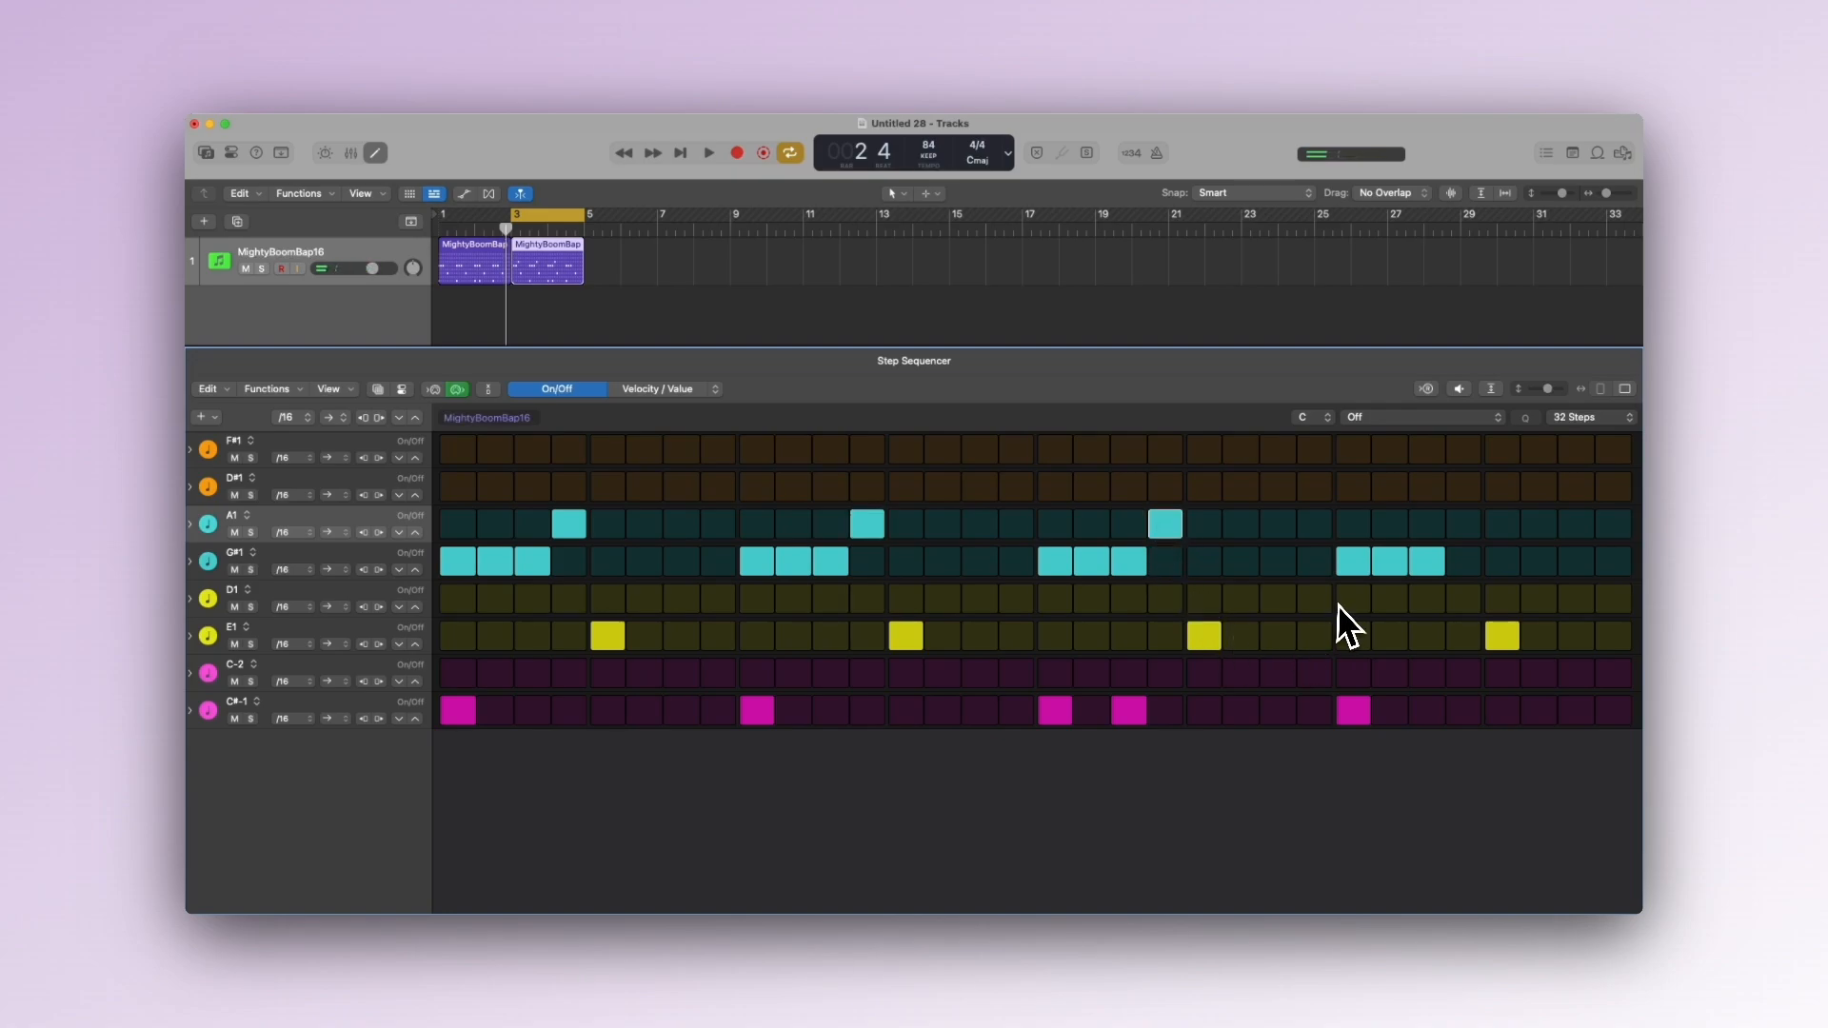
# Step: Add a C#-1 kick on step 30, a C-2 alternate kick on step 31 and a G#1 hi-hat on step 32, and audition them
pyautogui.click(1546, 710)
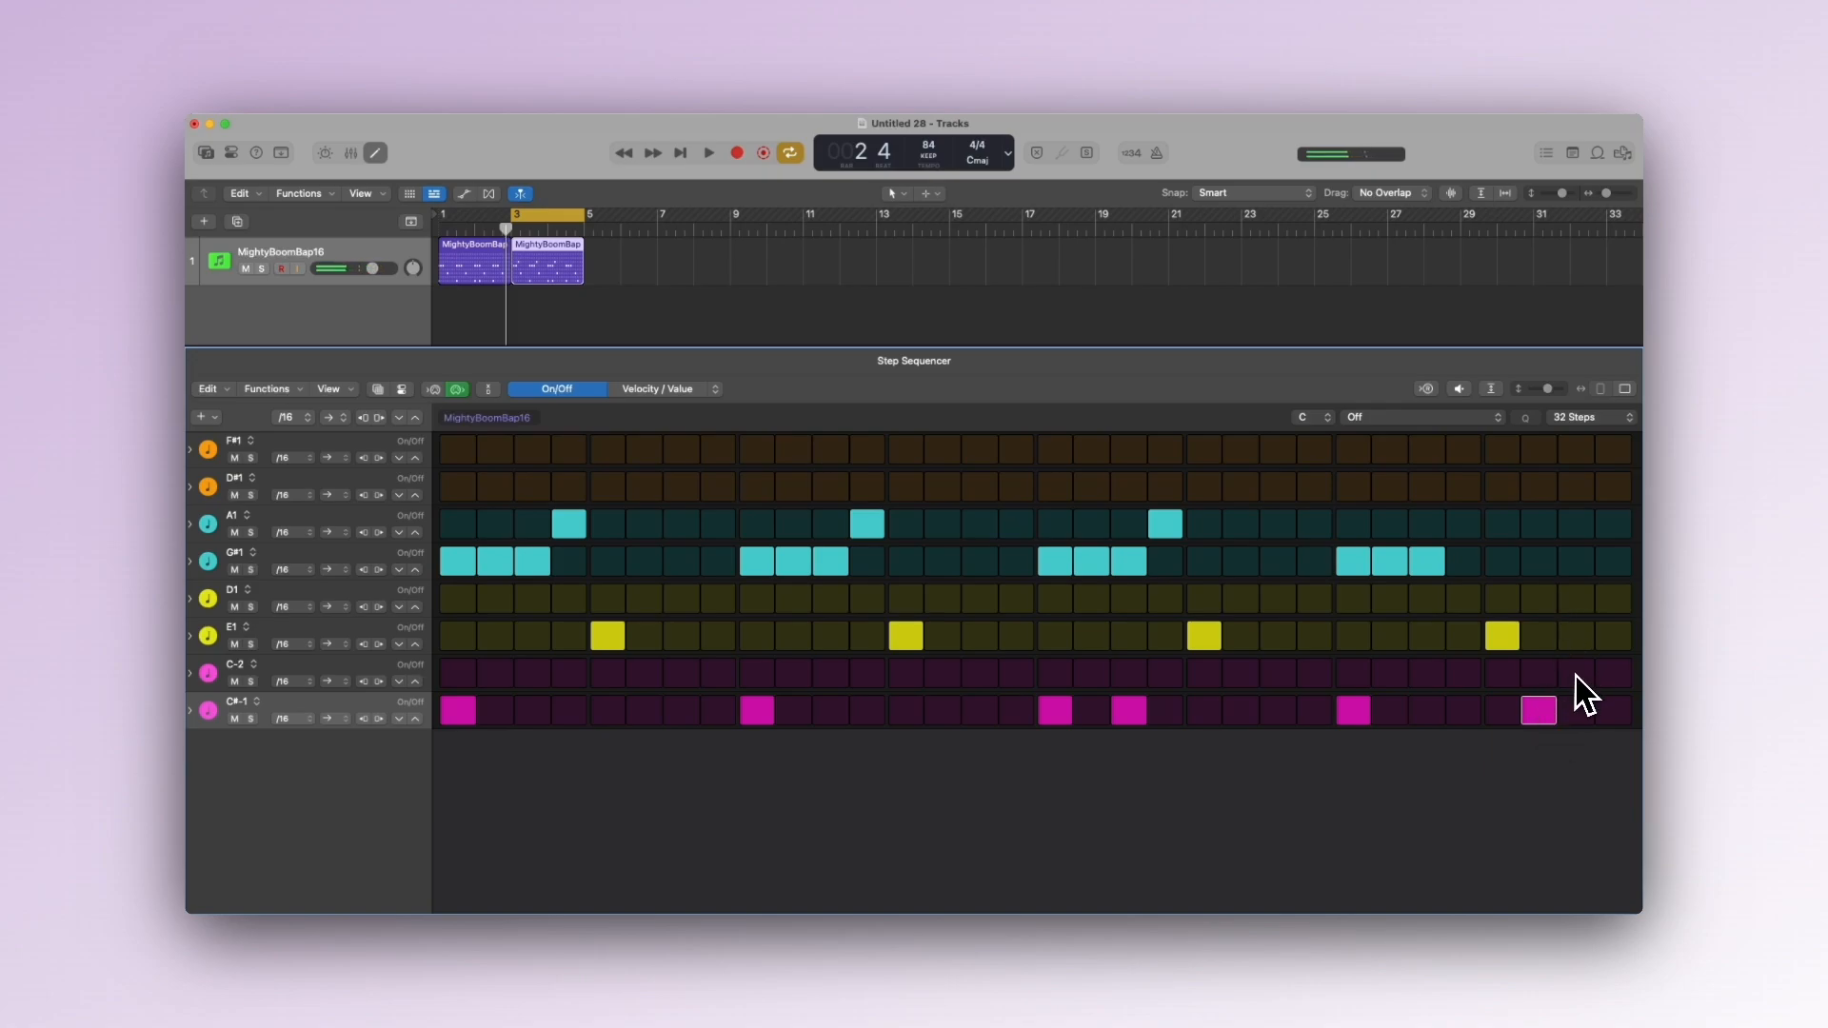
pyautogui.click(1575, 673)
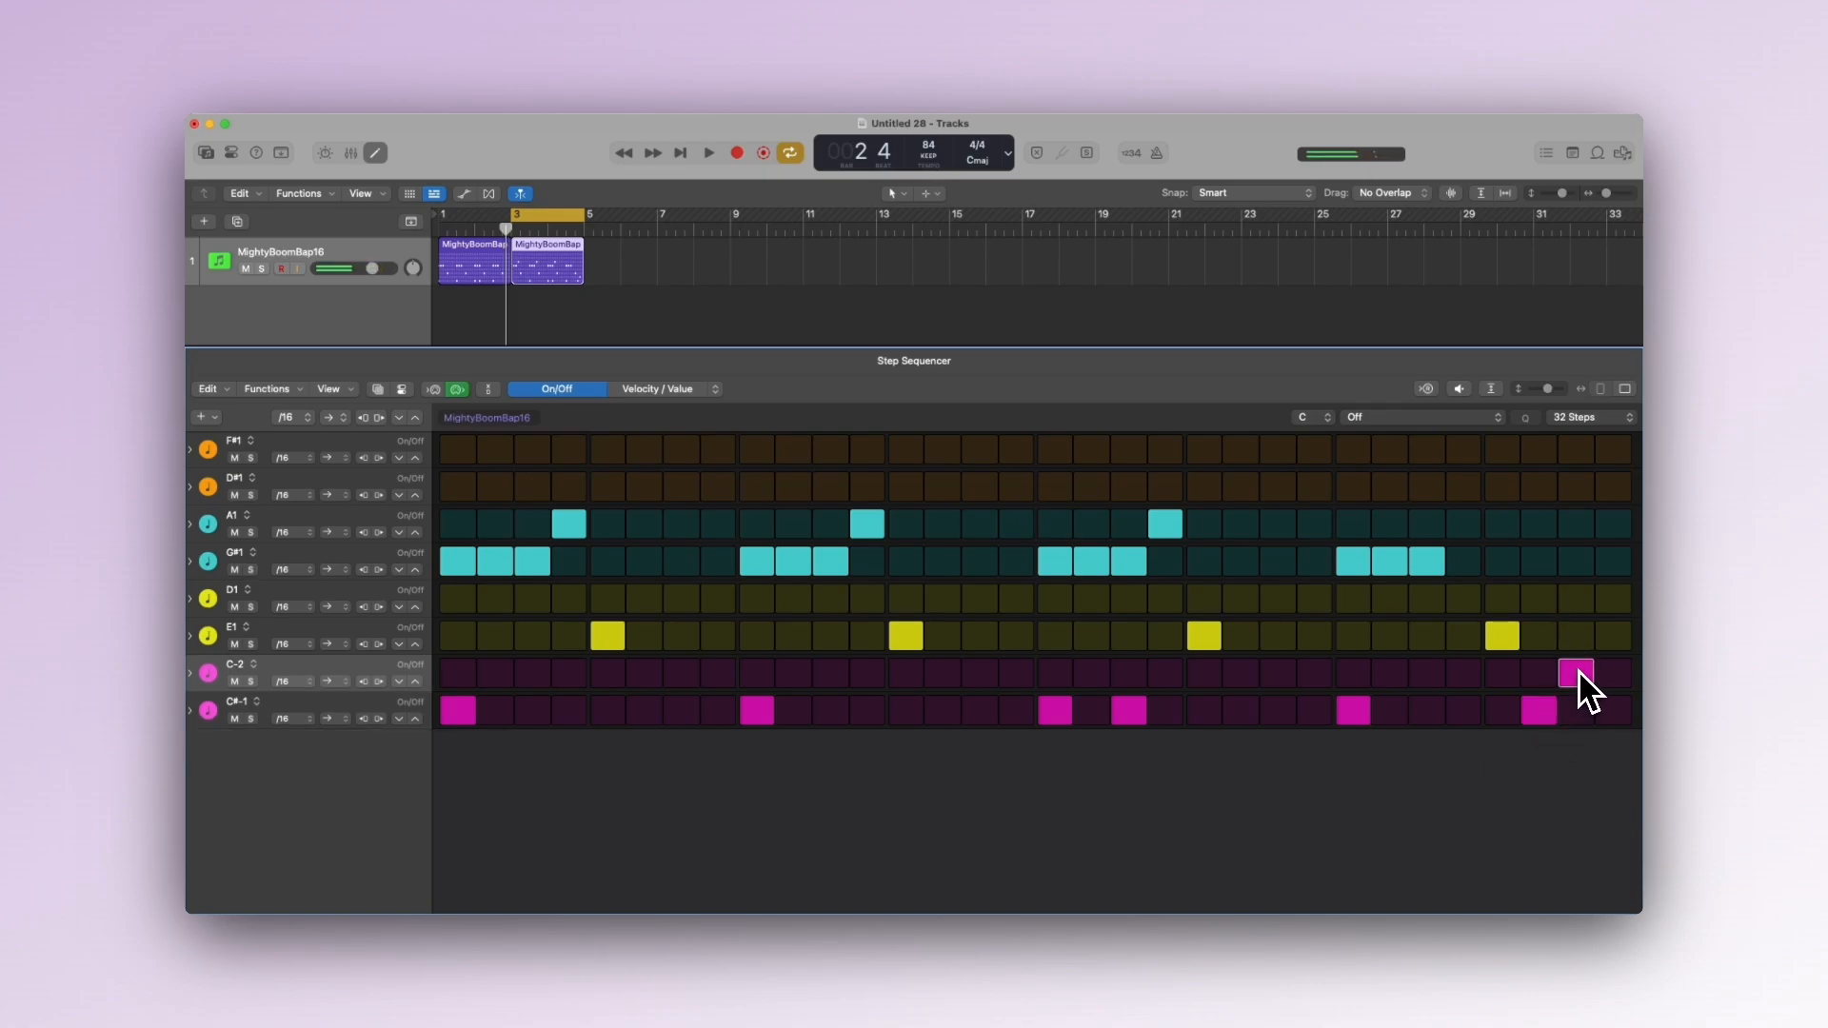
pyautogui.click(1612, 562)
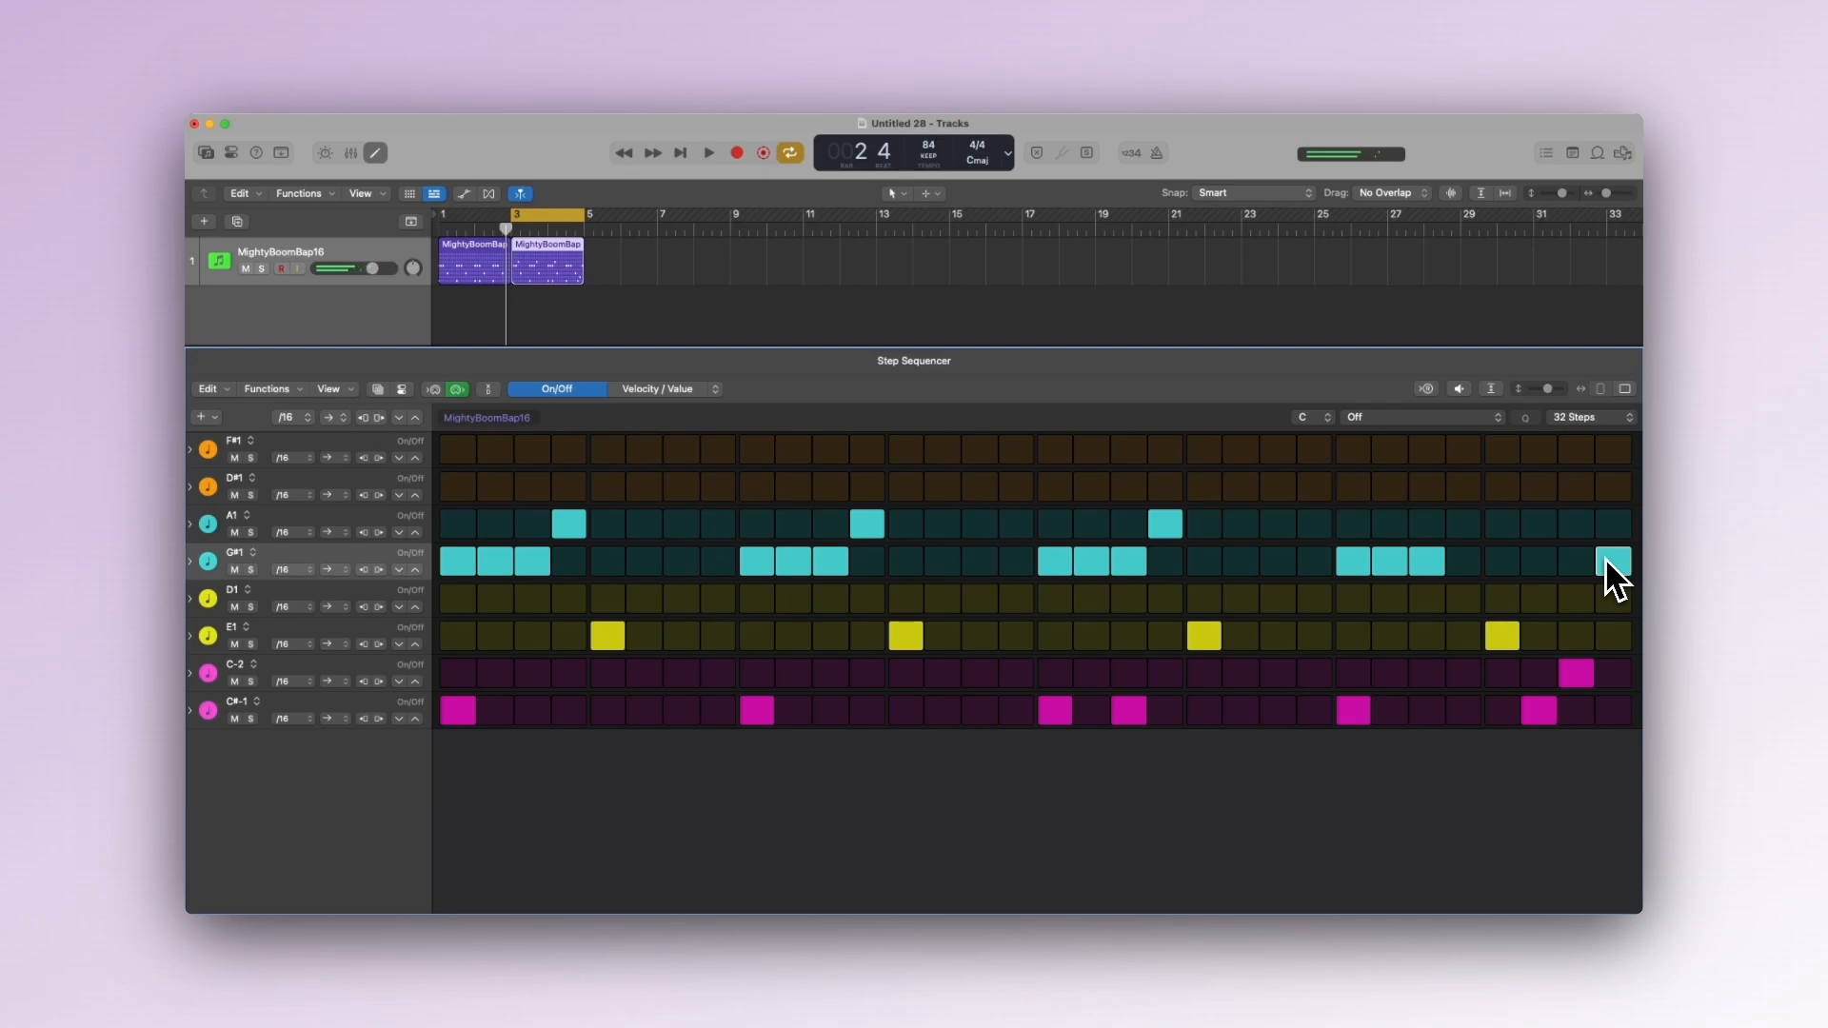
pyautogui.press('space')
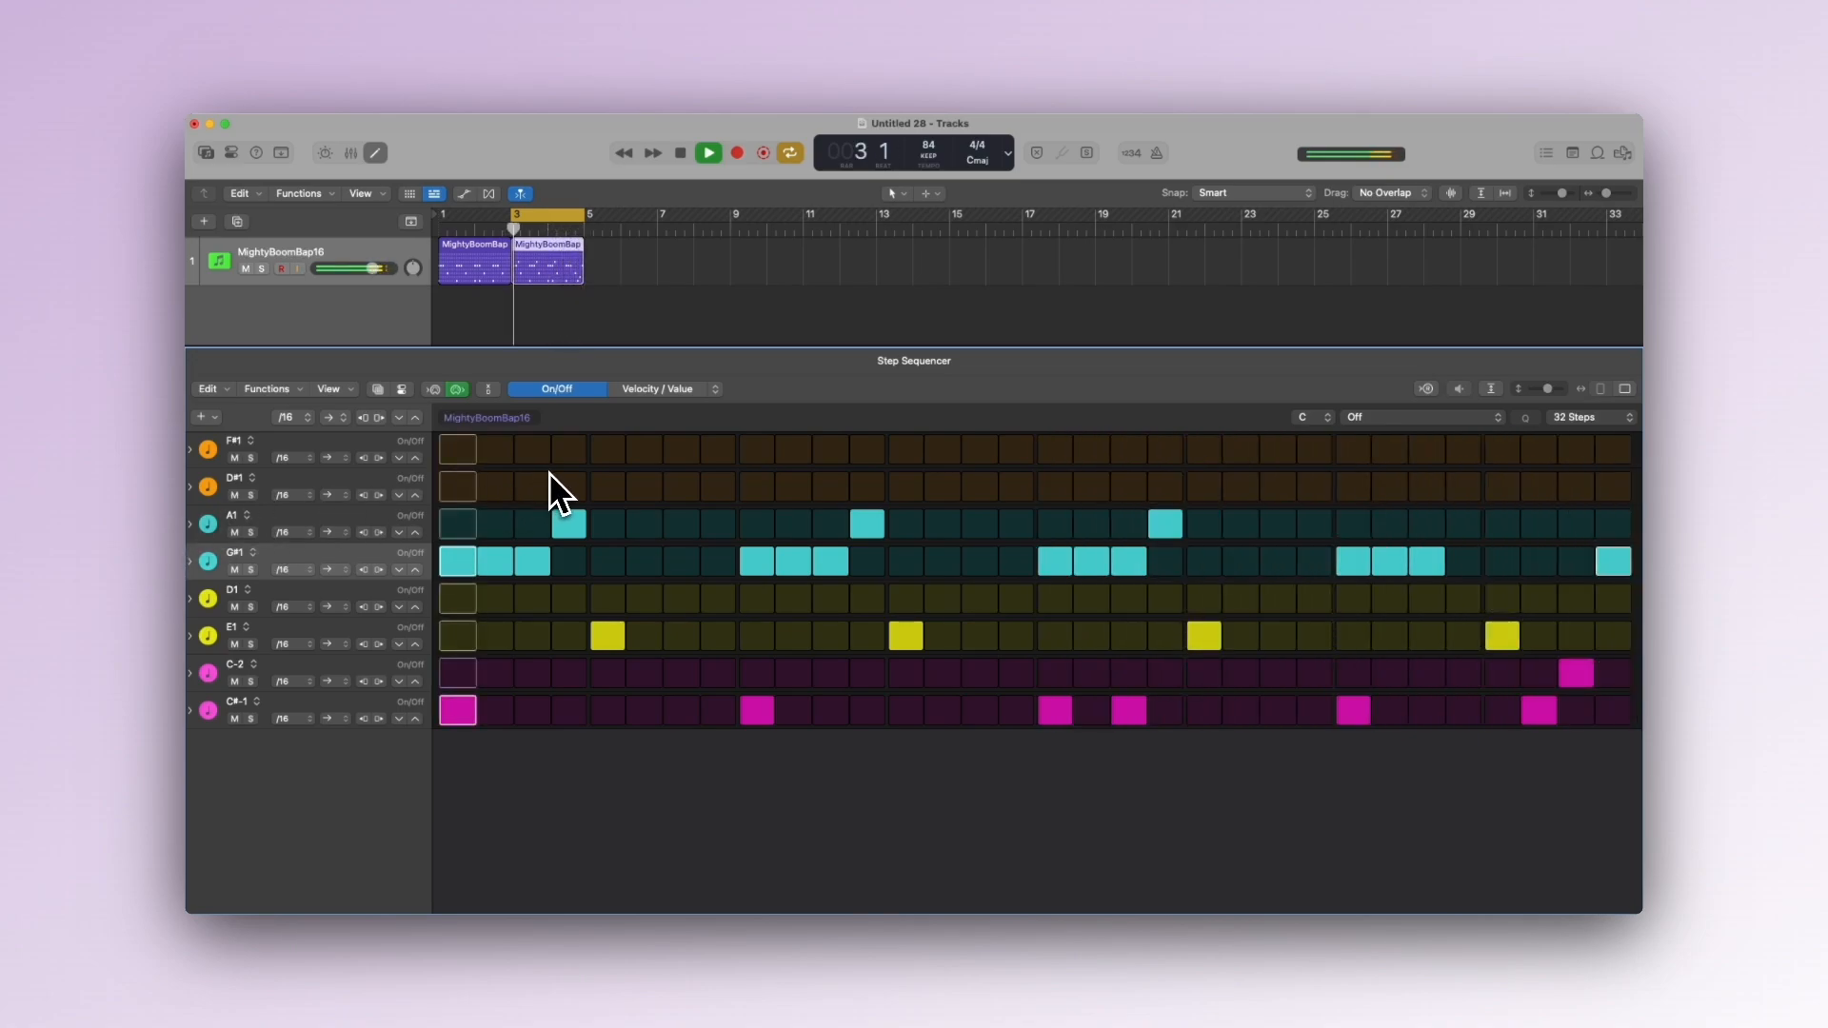
pyautogui.press('space')
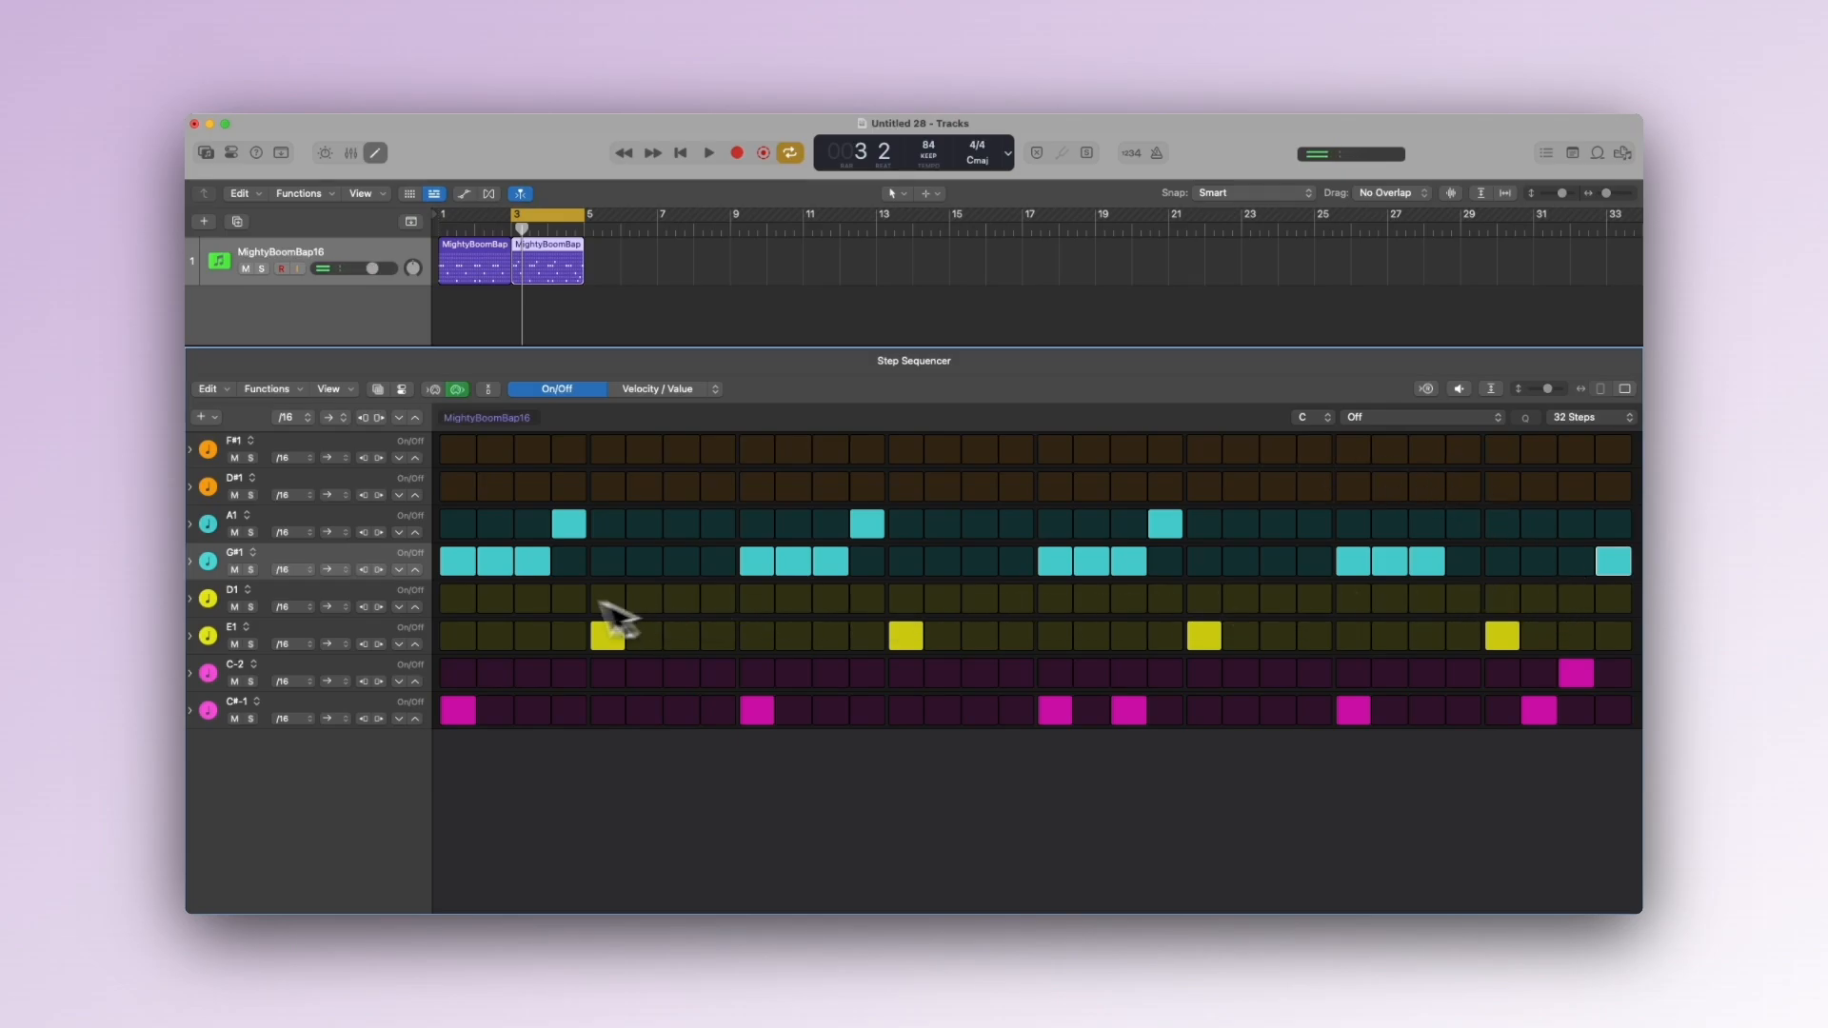
# Step: Lower and vary the velocities of the three A1 open hi-hat hits, and play the pattern
pyautogui.click(190, 523)
pyautogui.moveTo(563, 557); pyautogui.dragTo(564, 558)
pyautogui.moveTo(860, 556); pyautogui.dragTo(860, 558)
pyautogui.moveTo(1169, 550); pyautogui.dragTo(1175, 556)
pyautogui.moveTo(878, 562); pyautogui.dragTo(877, 562)
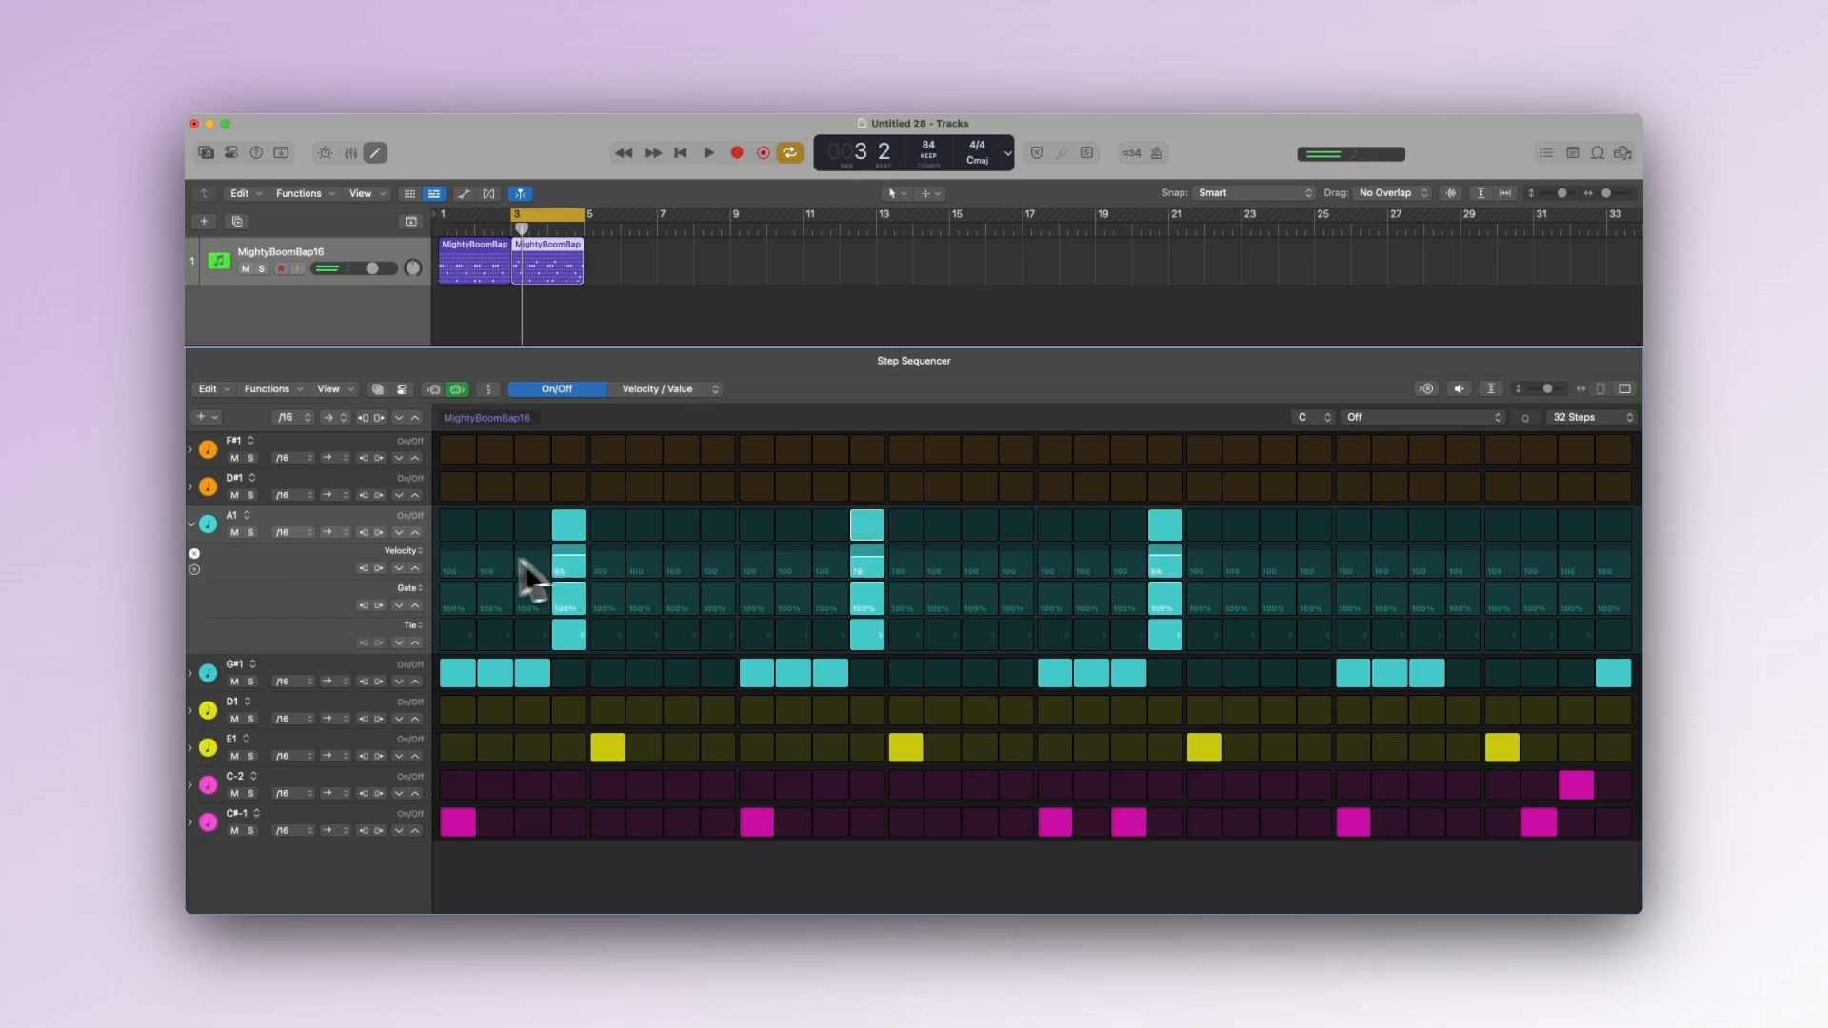
pyautogui.click(191, 525)
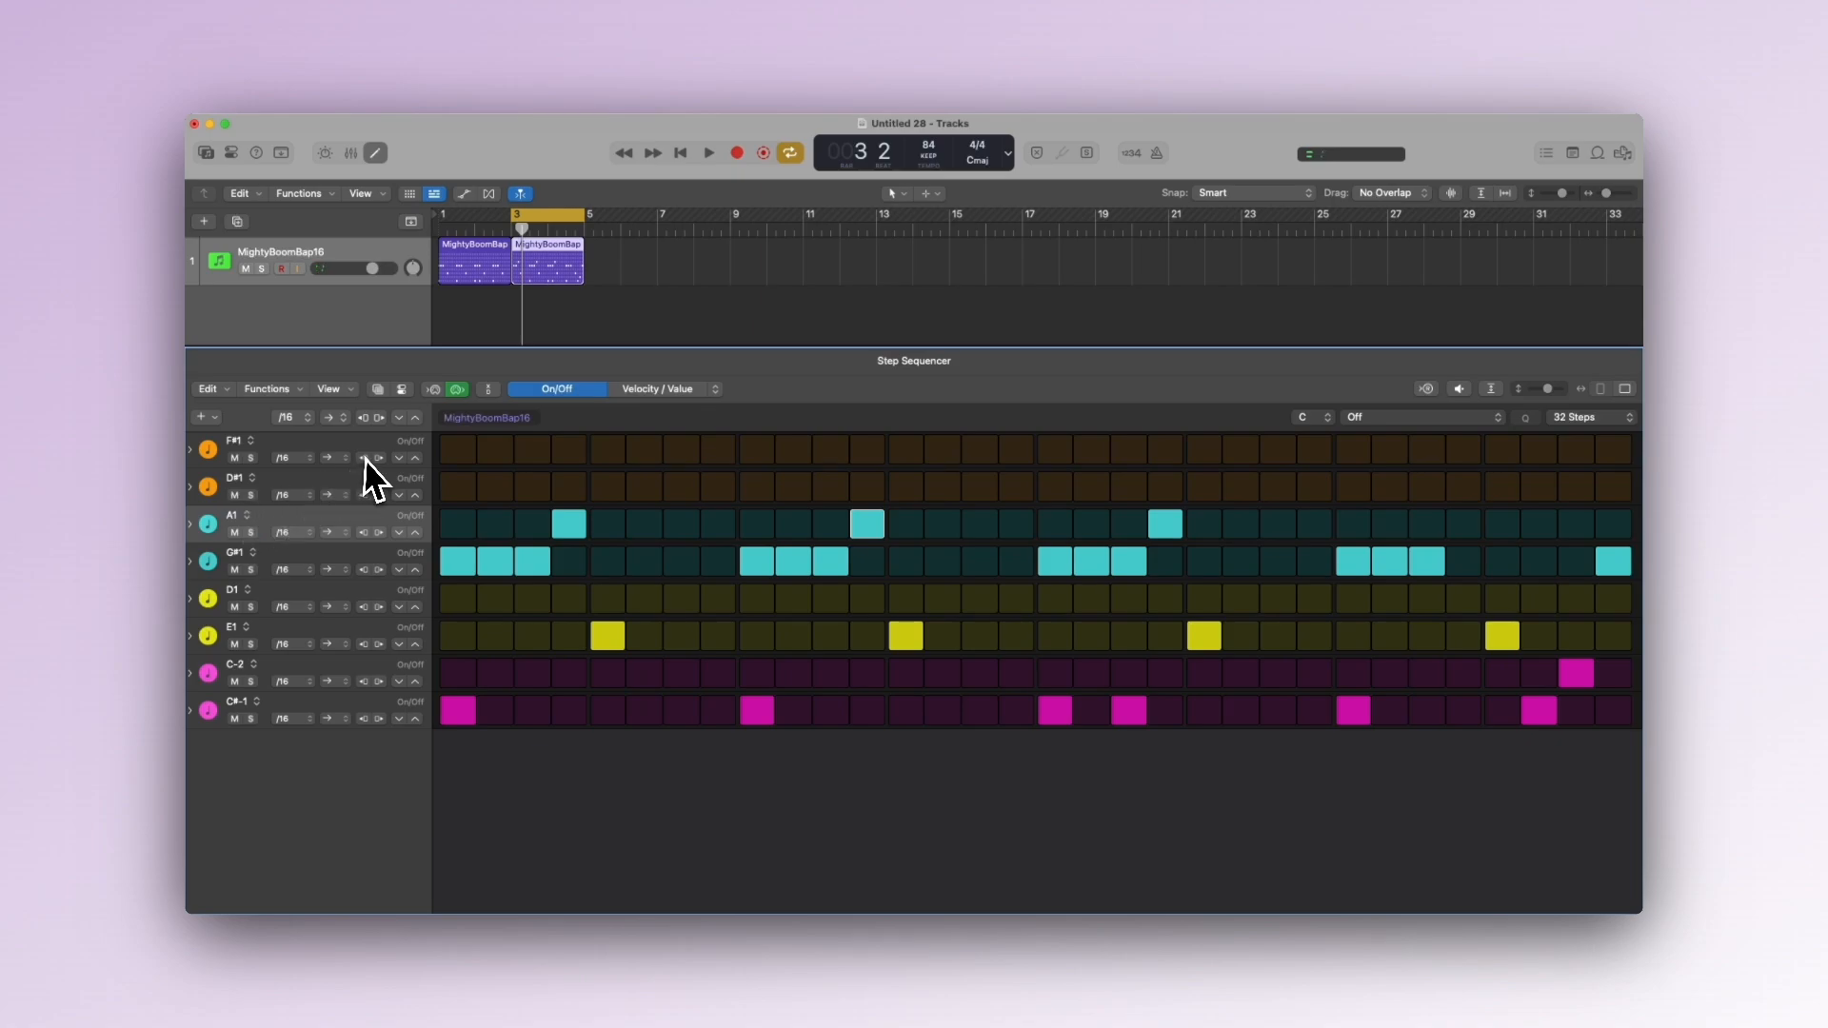
pyautogui.press('space')
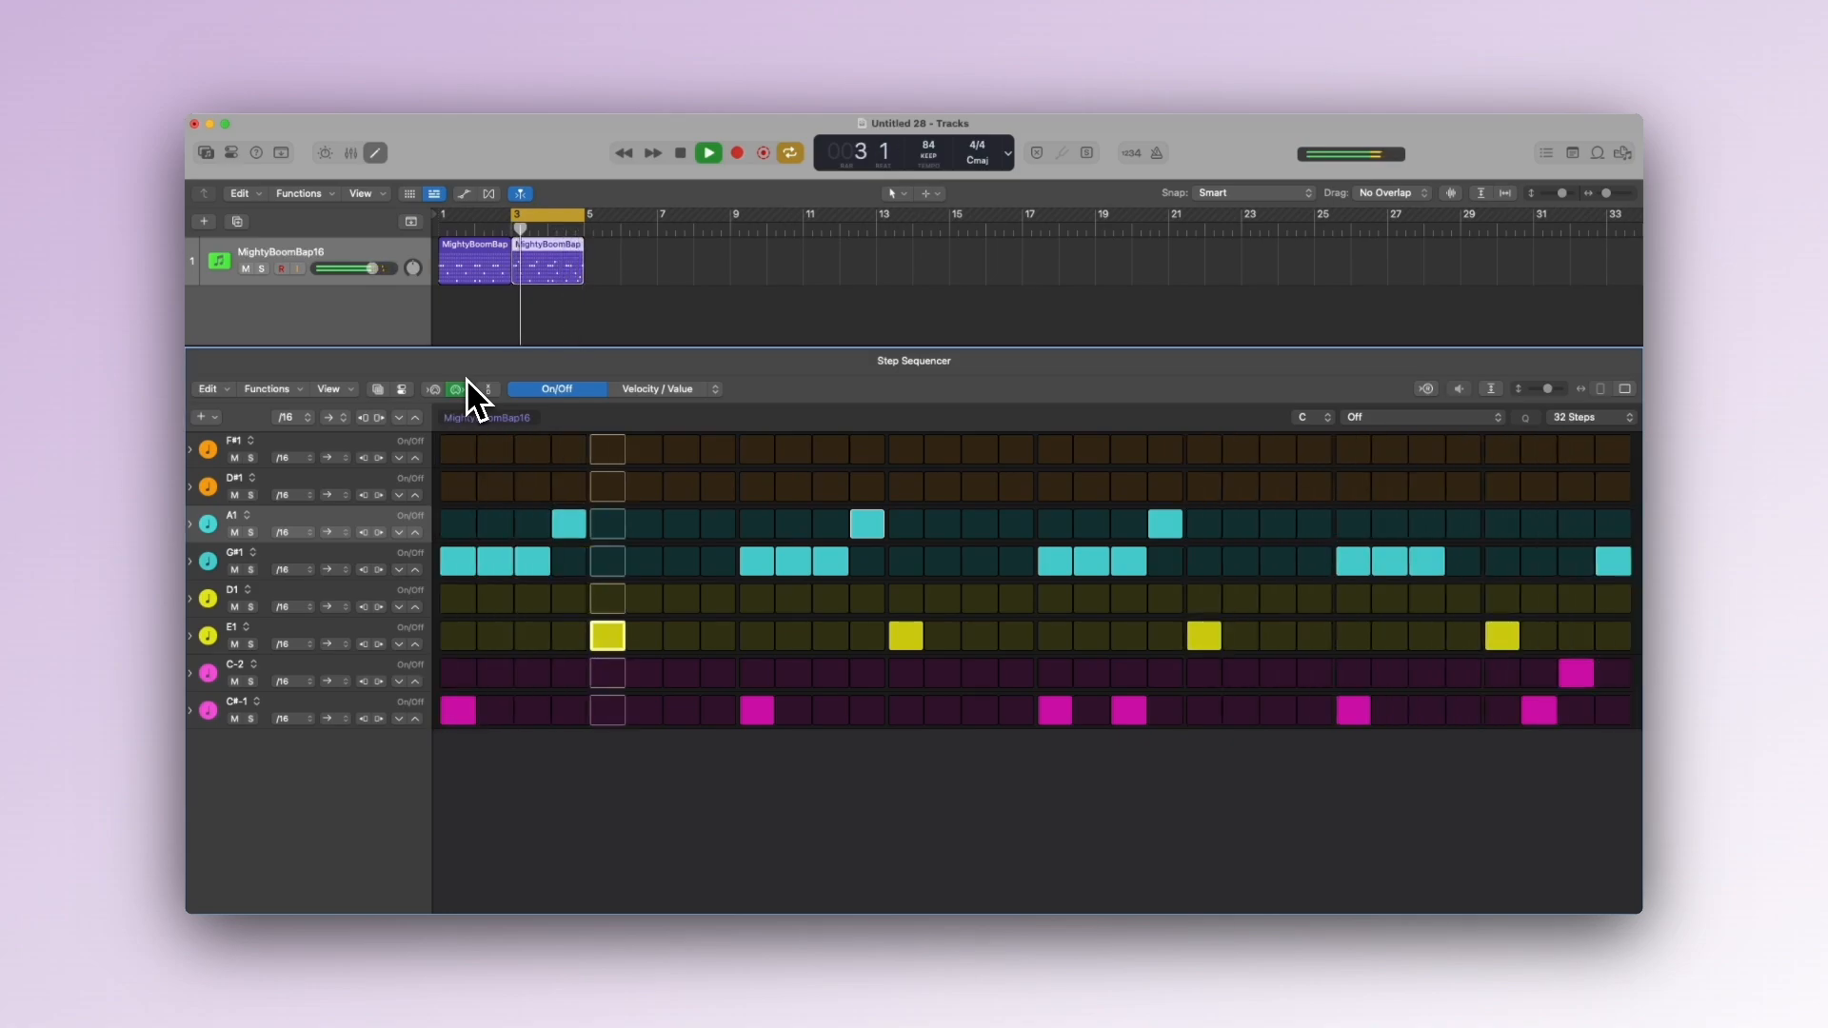
# Step: Copy the pattern region from bar 3 to bar 5 and set the cycle range to bars 5–7
pyautogui.press('space')
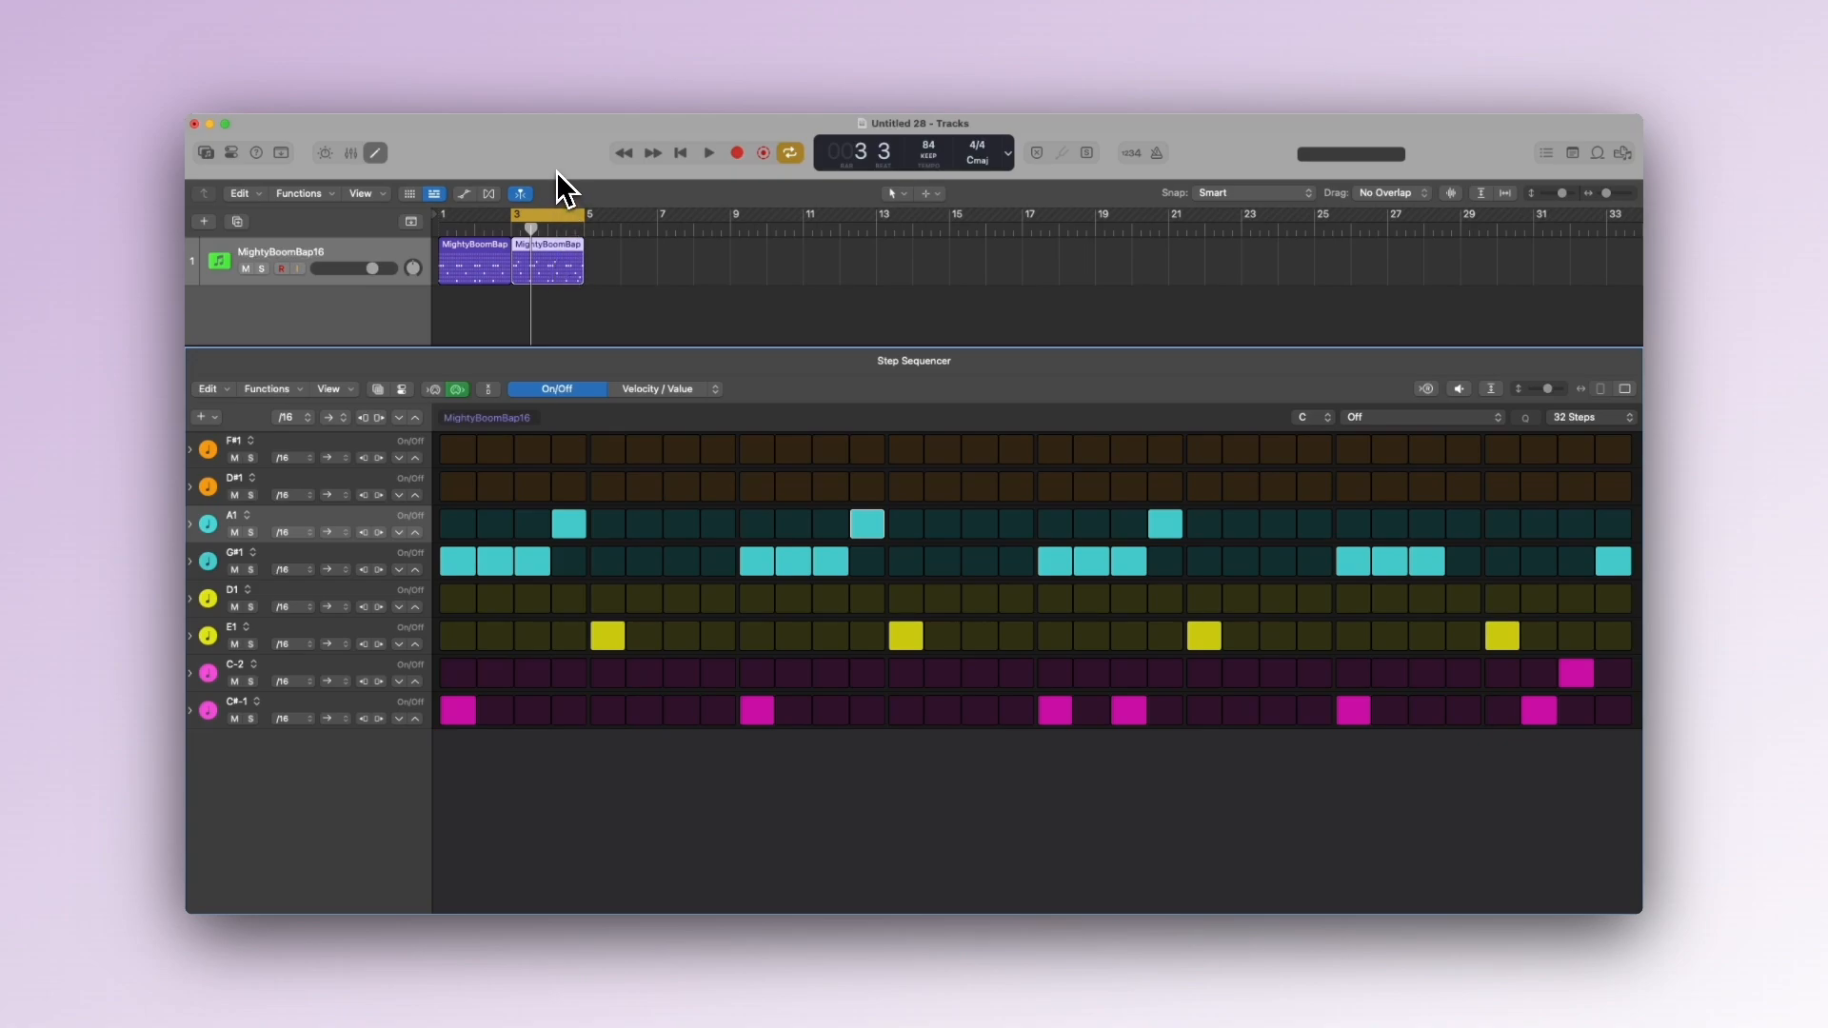
pyautogui.moveTo(562, 274); pyautogui.dragTo(643, 253)
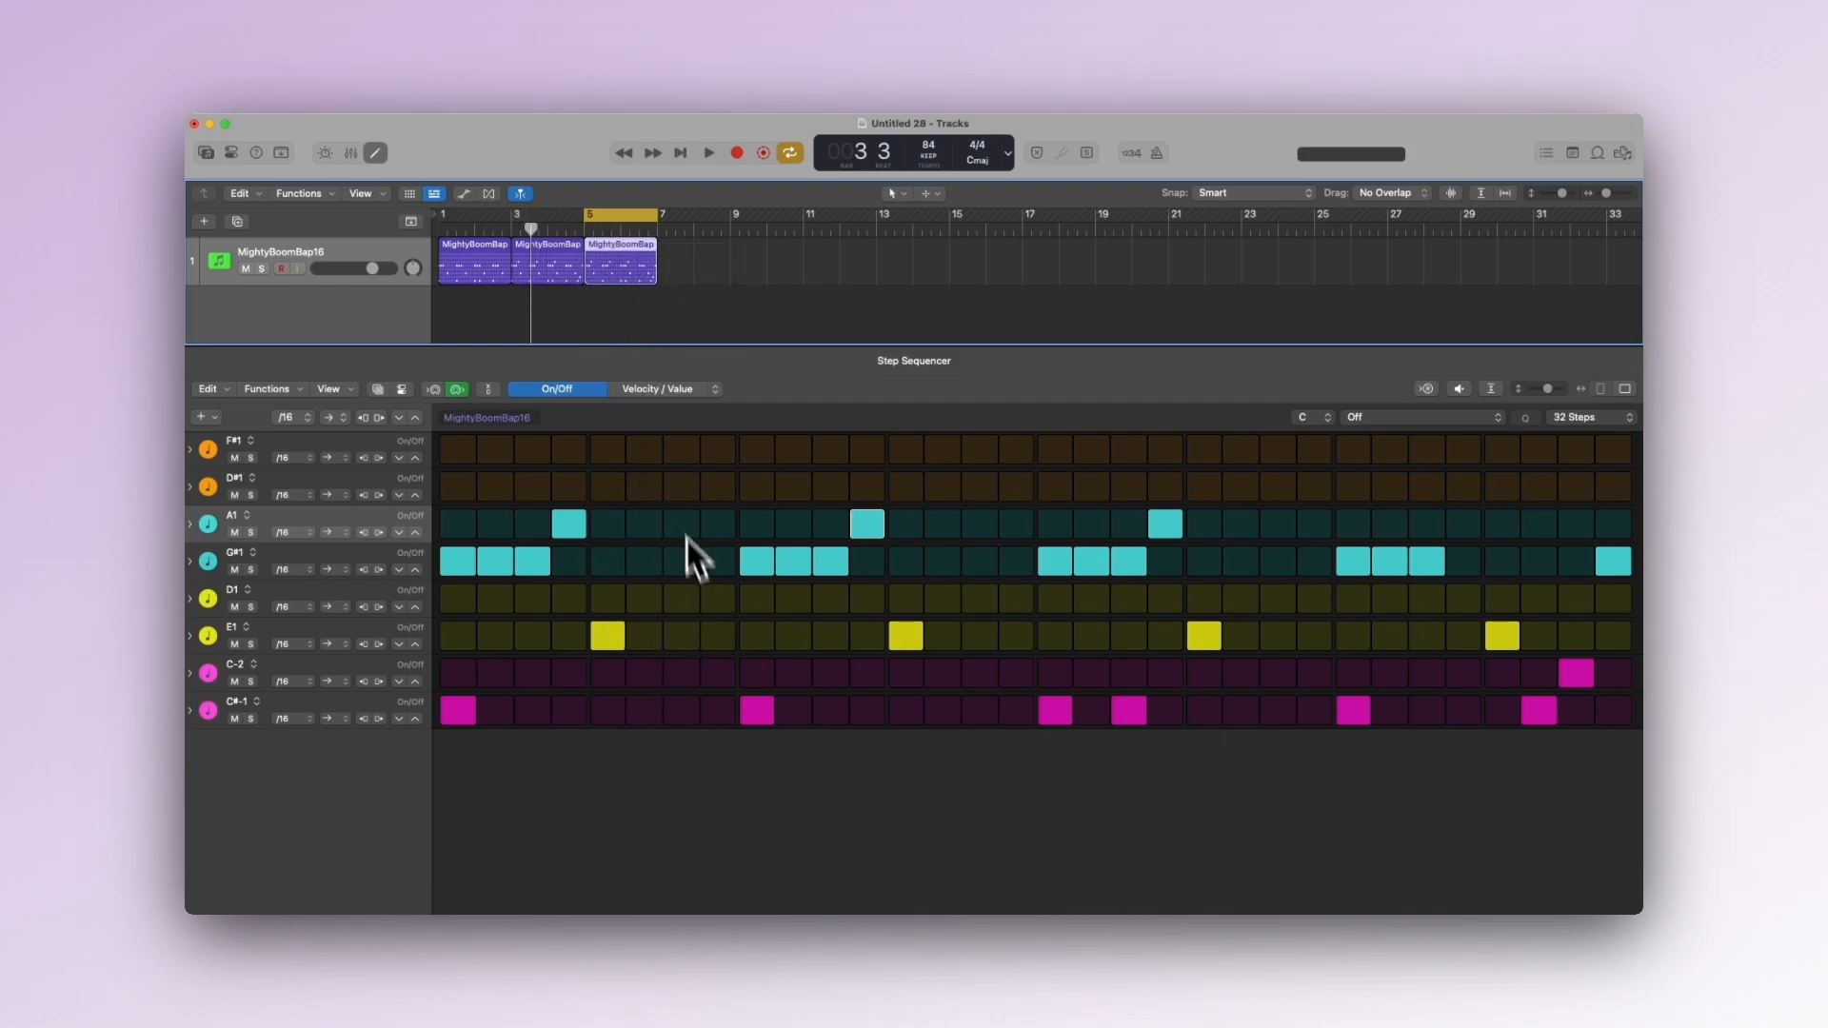
# Step: In the bar 5 pattern, add C#-1 kicks on steps 3 and 7, remove the G#1 hi-hats on steps 2 and 3, and audition it
pyautogui.click(535, 714)
pyautogui.click(509, 569)
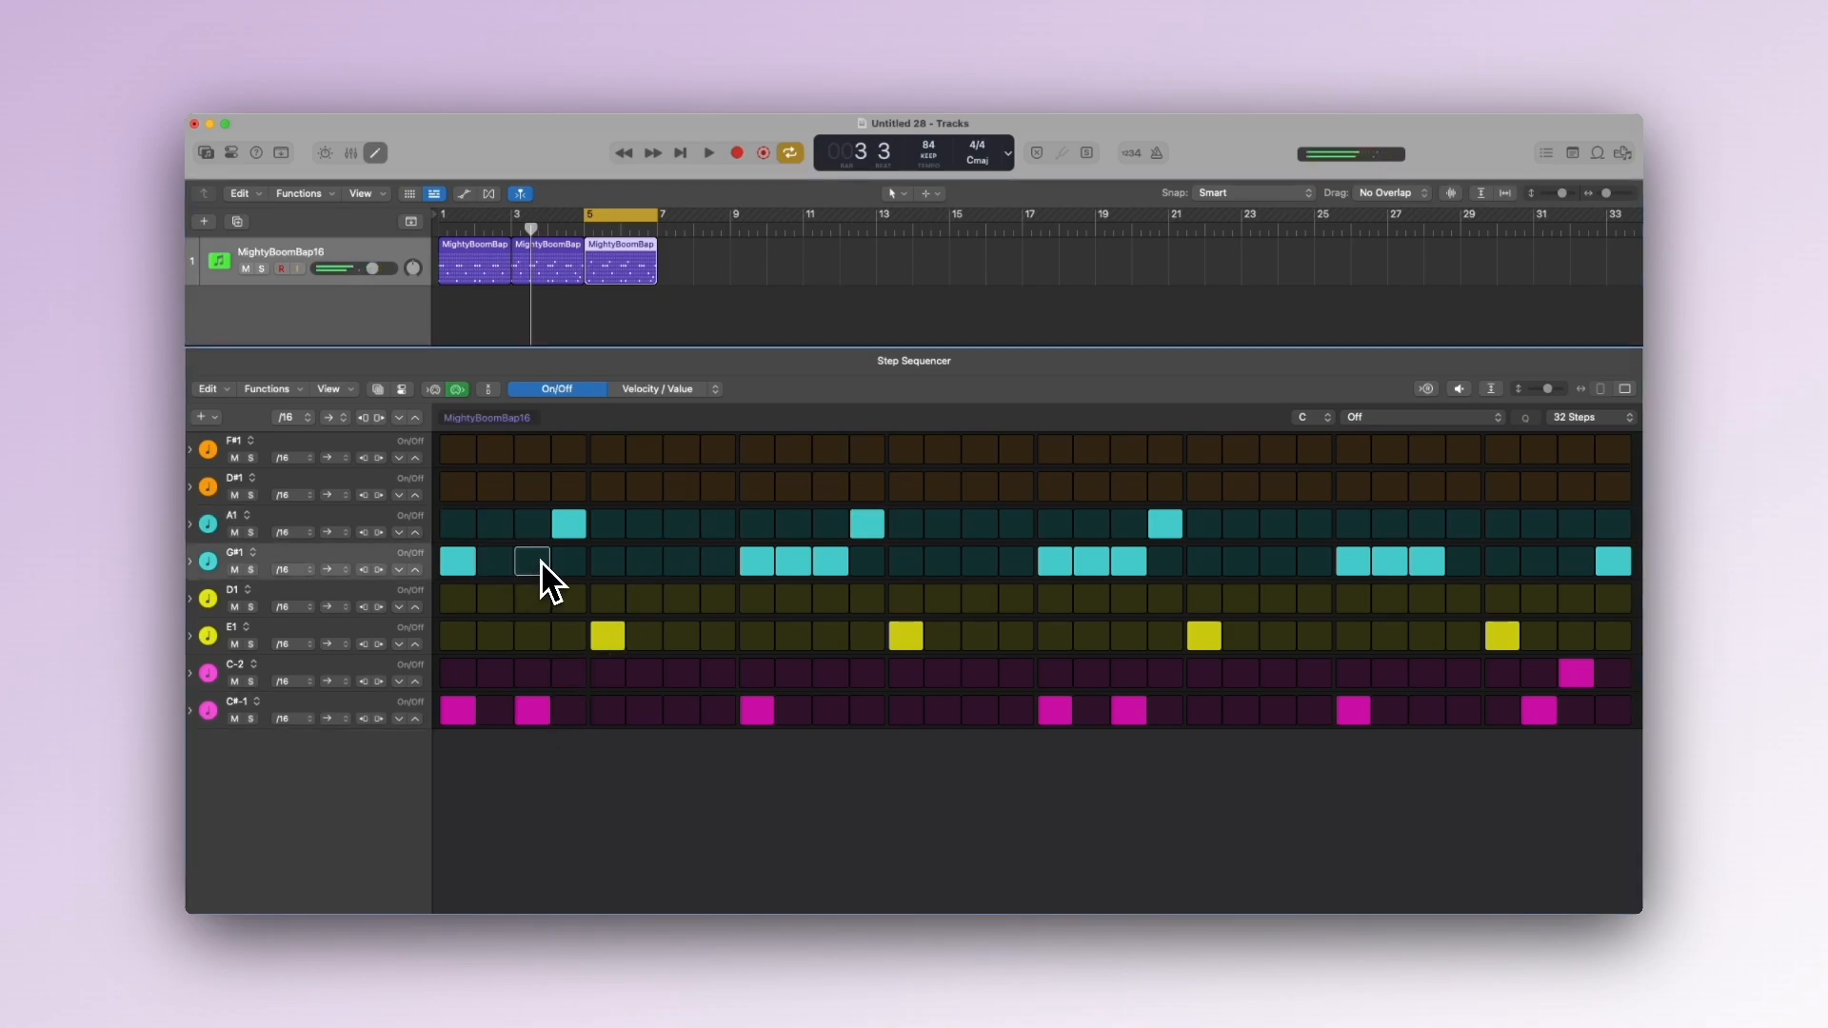
pyautogui.press('space')
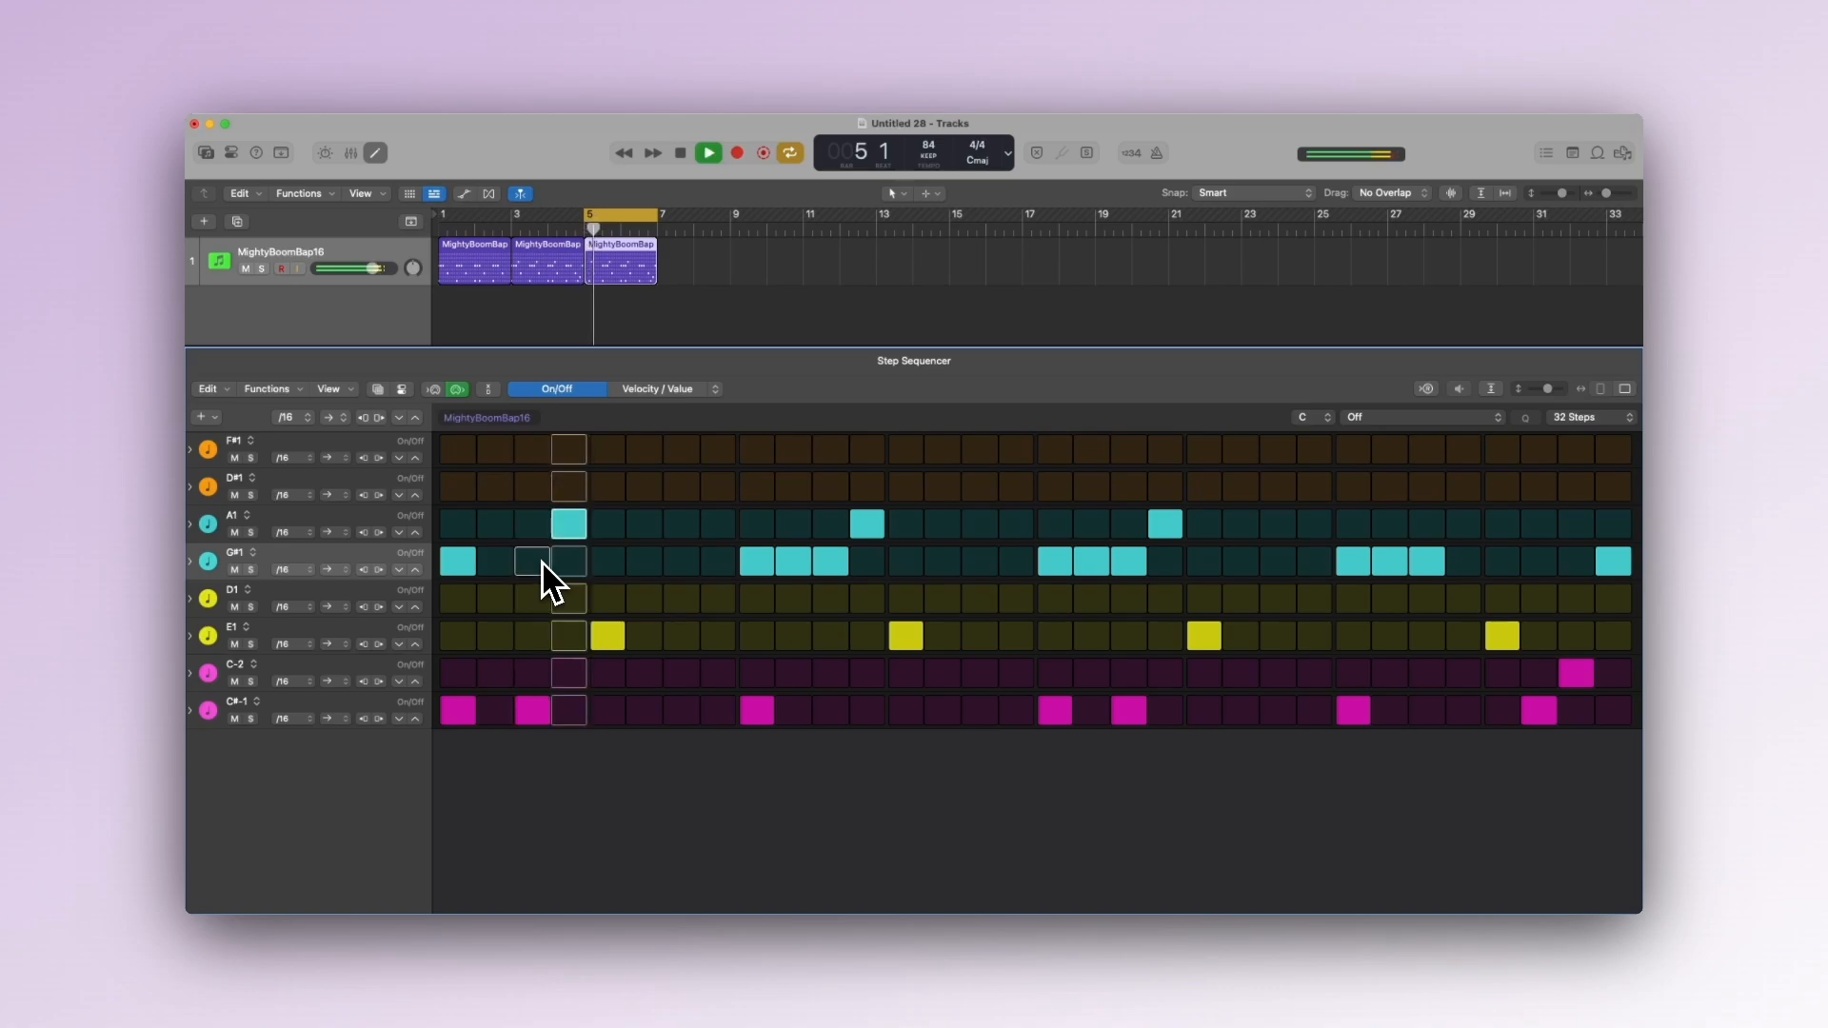
pyautogui.click(687, 713)
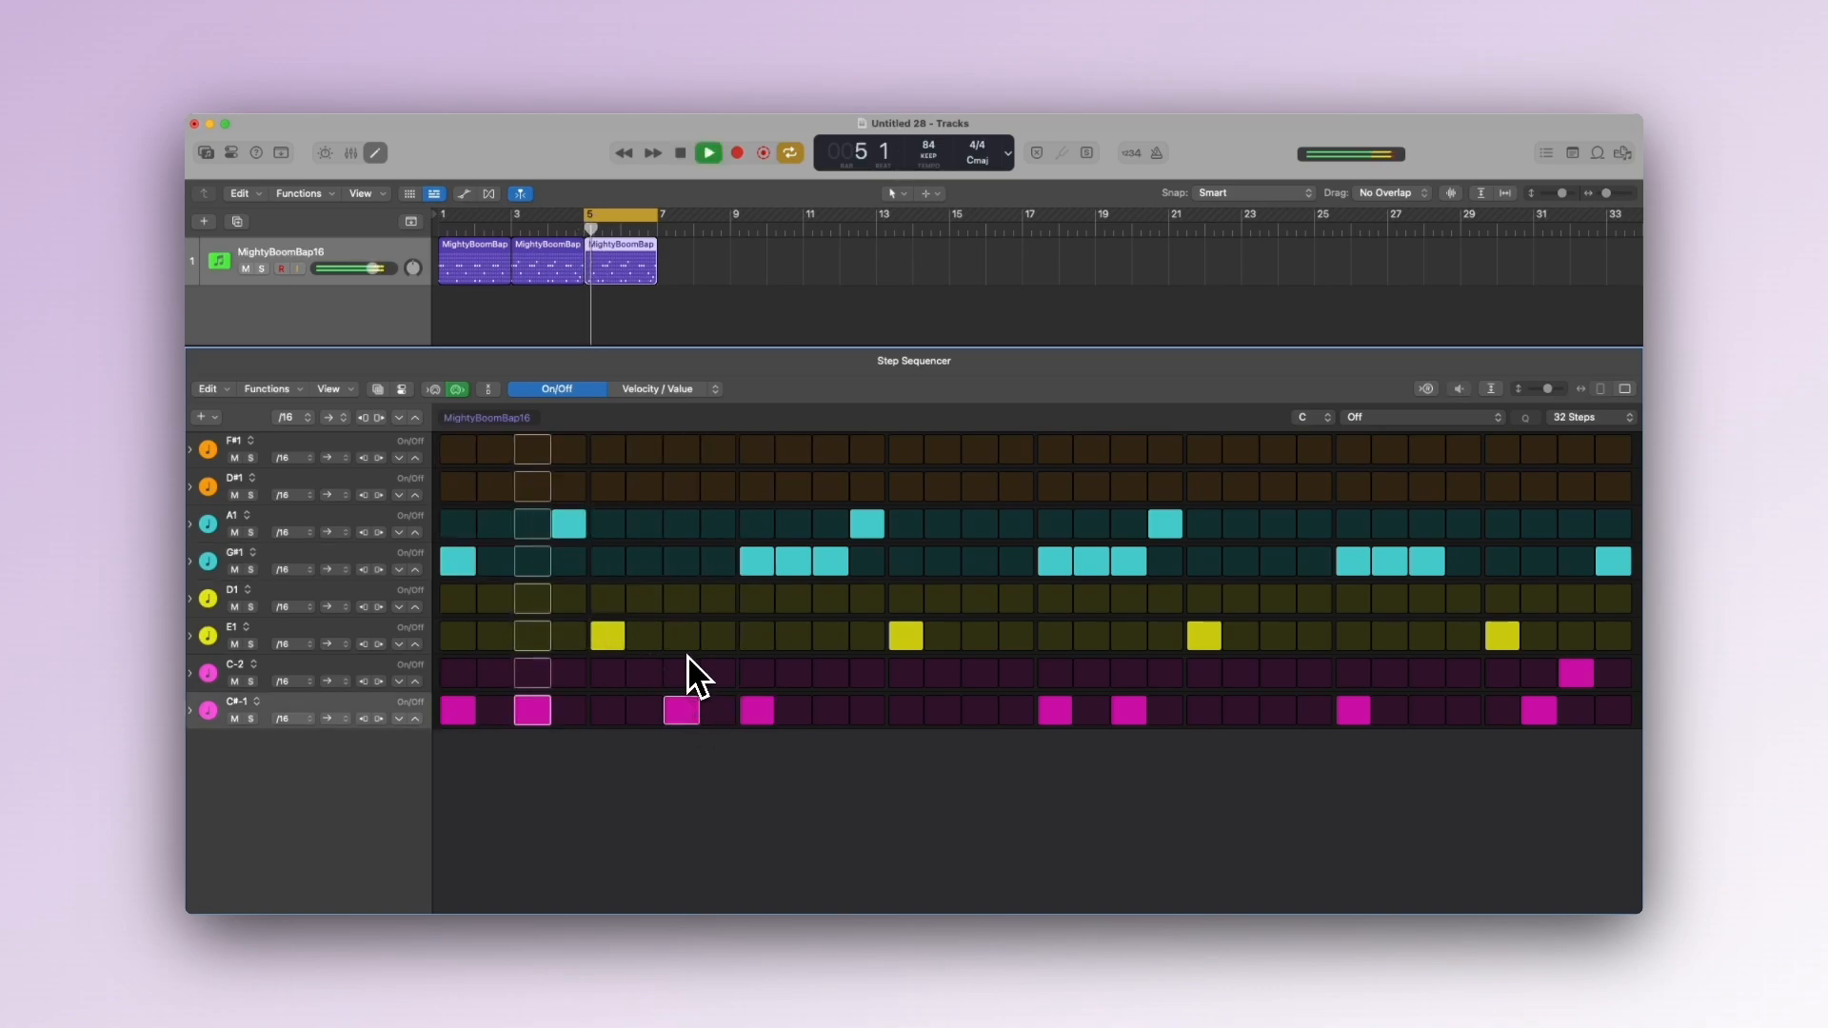
pyautogui.press('space')
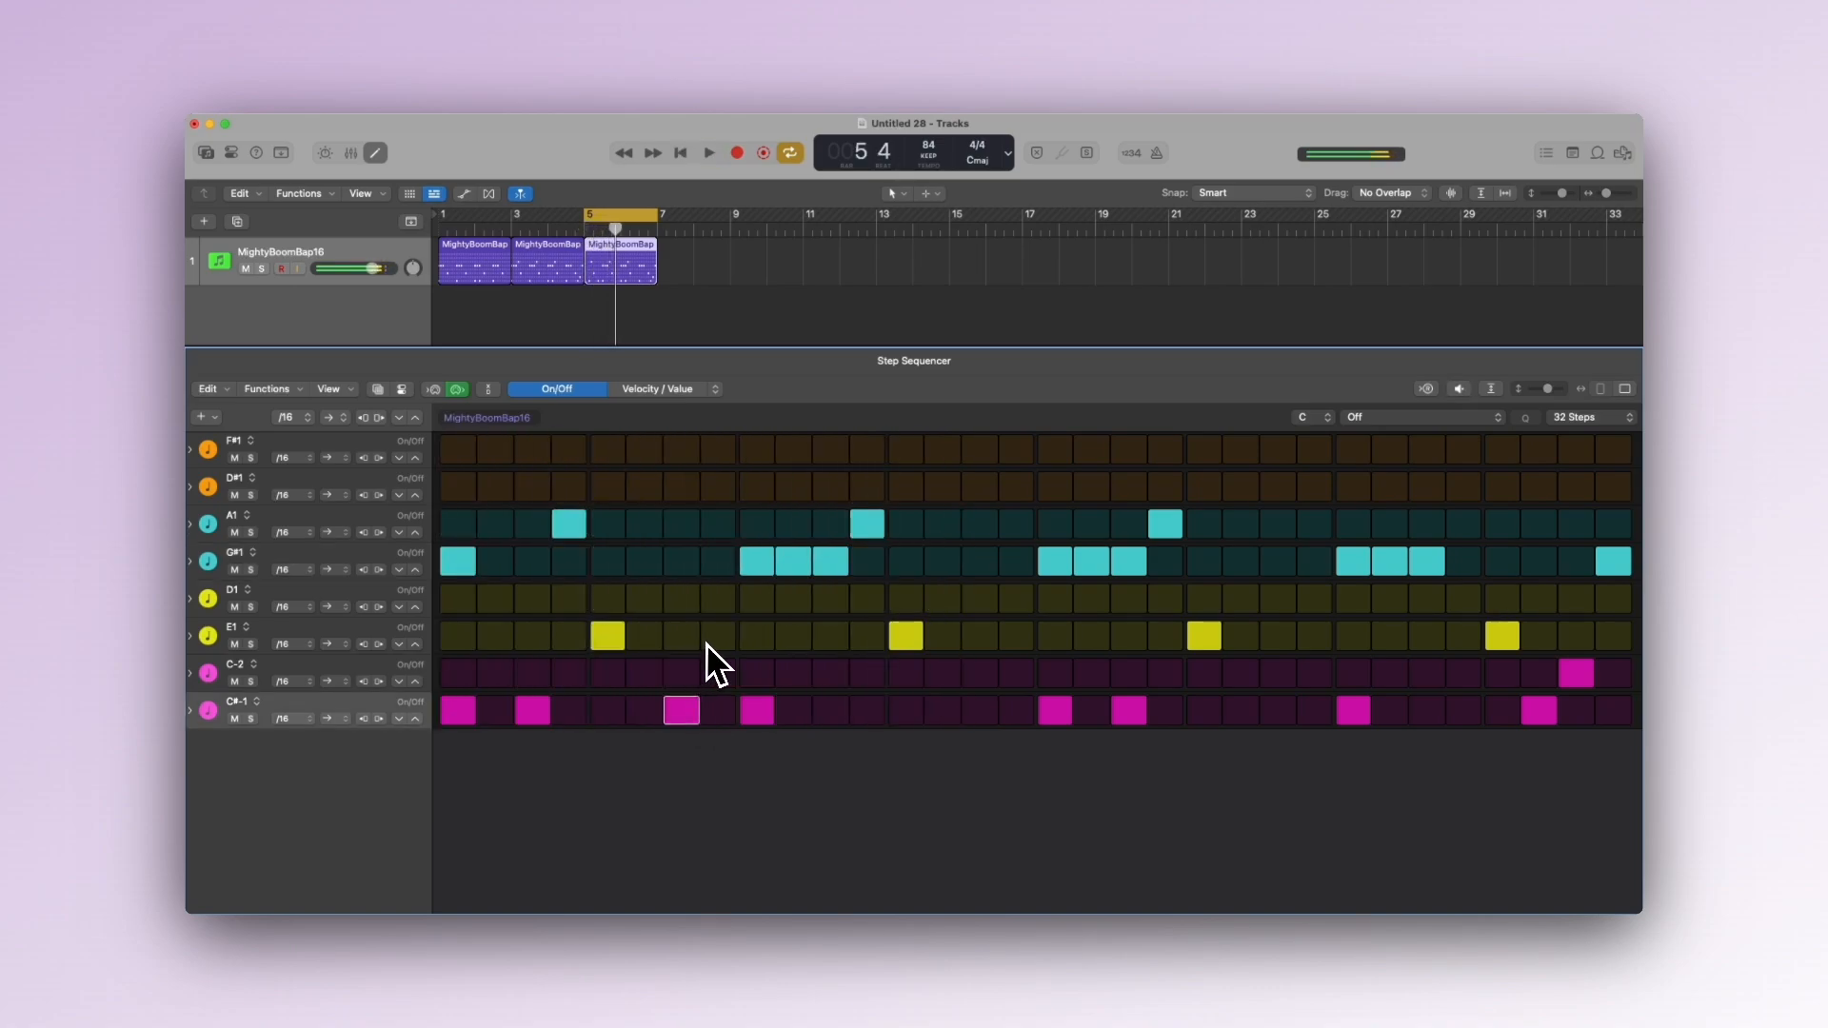
# Step: Remove the G#1 hi-hat on step 10, replace the C#-1 kick on step 19 with one on step 23, and play the pattern
pyautogui.click(796, 567)
pyautogui.press('space')
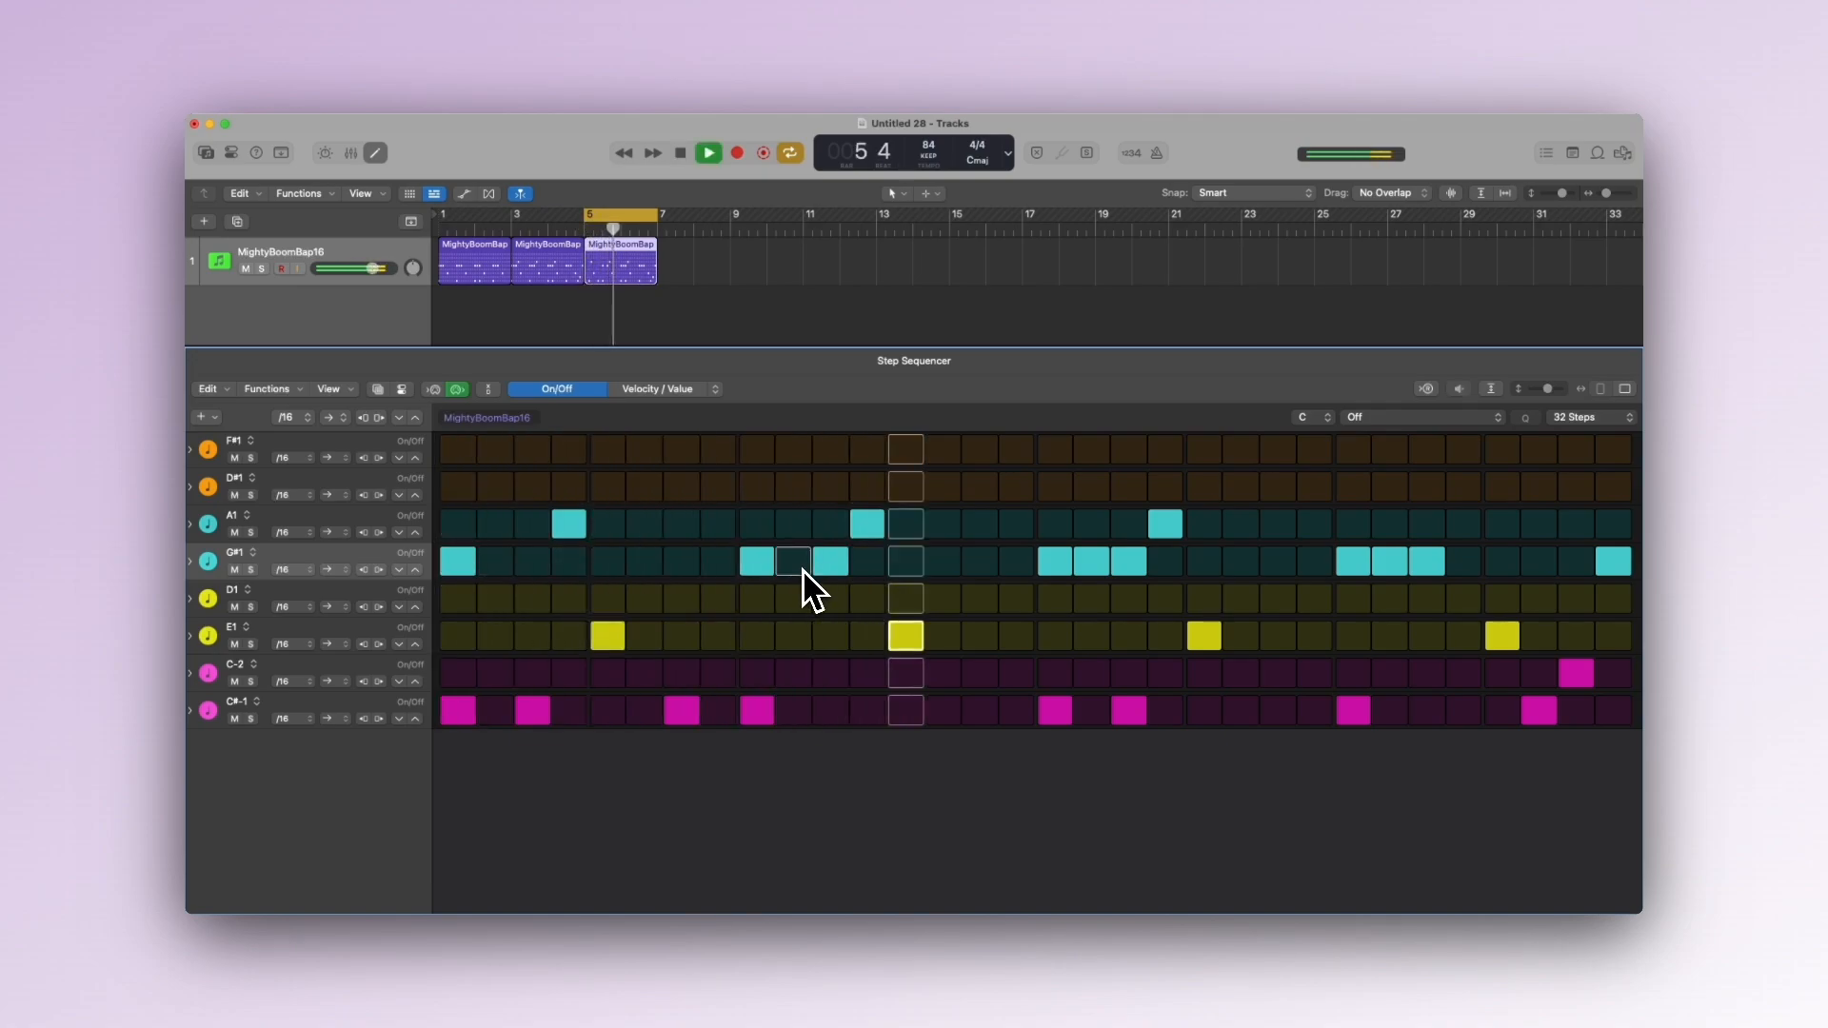
pyautogui.click(1135, 710)
pyautogui.click(1279, 709)
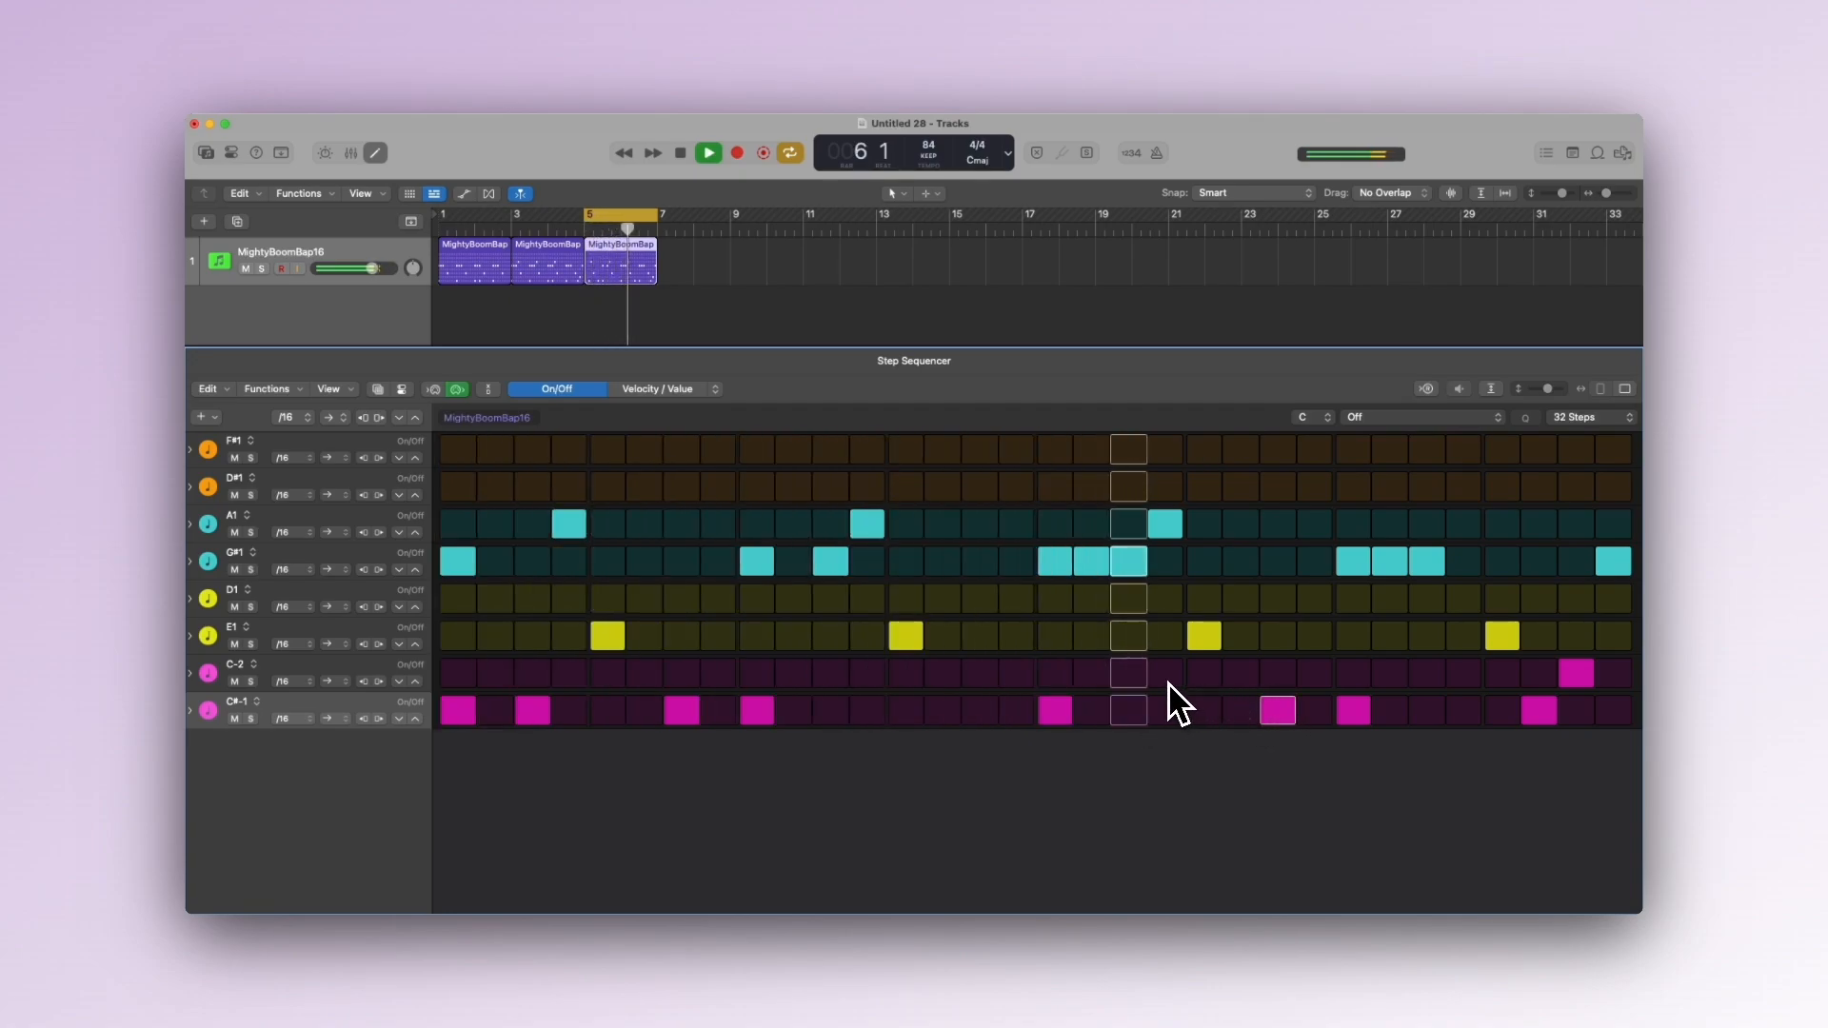
pyautogui.press('space')
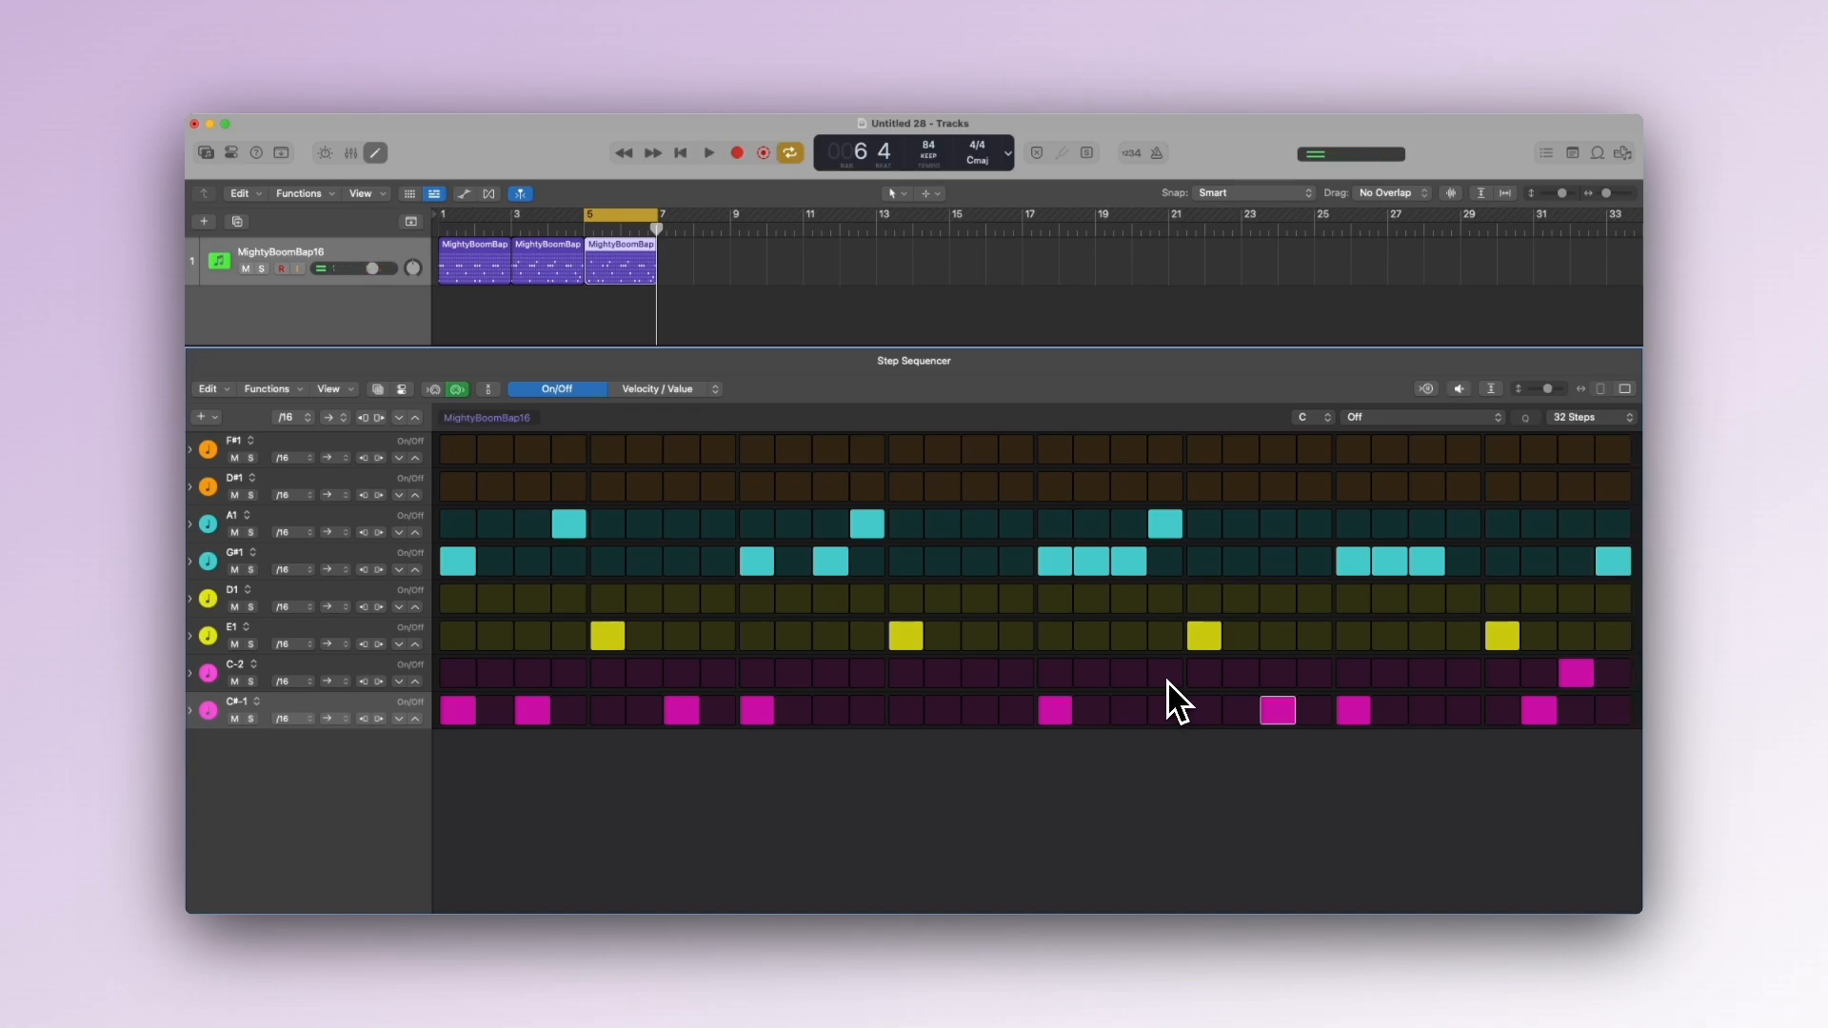
# Step: Copy the original region from bar 1 to bar 7 with the cycle on bars 7–9, remove its G#1 hit on step 2 and audition it
pyautogui.moveTo(474, 259); pyautogui.dragTo(729, 218)
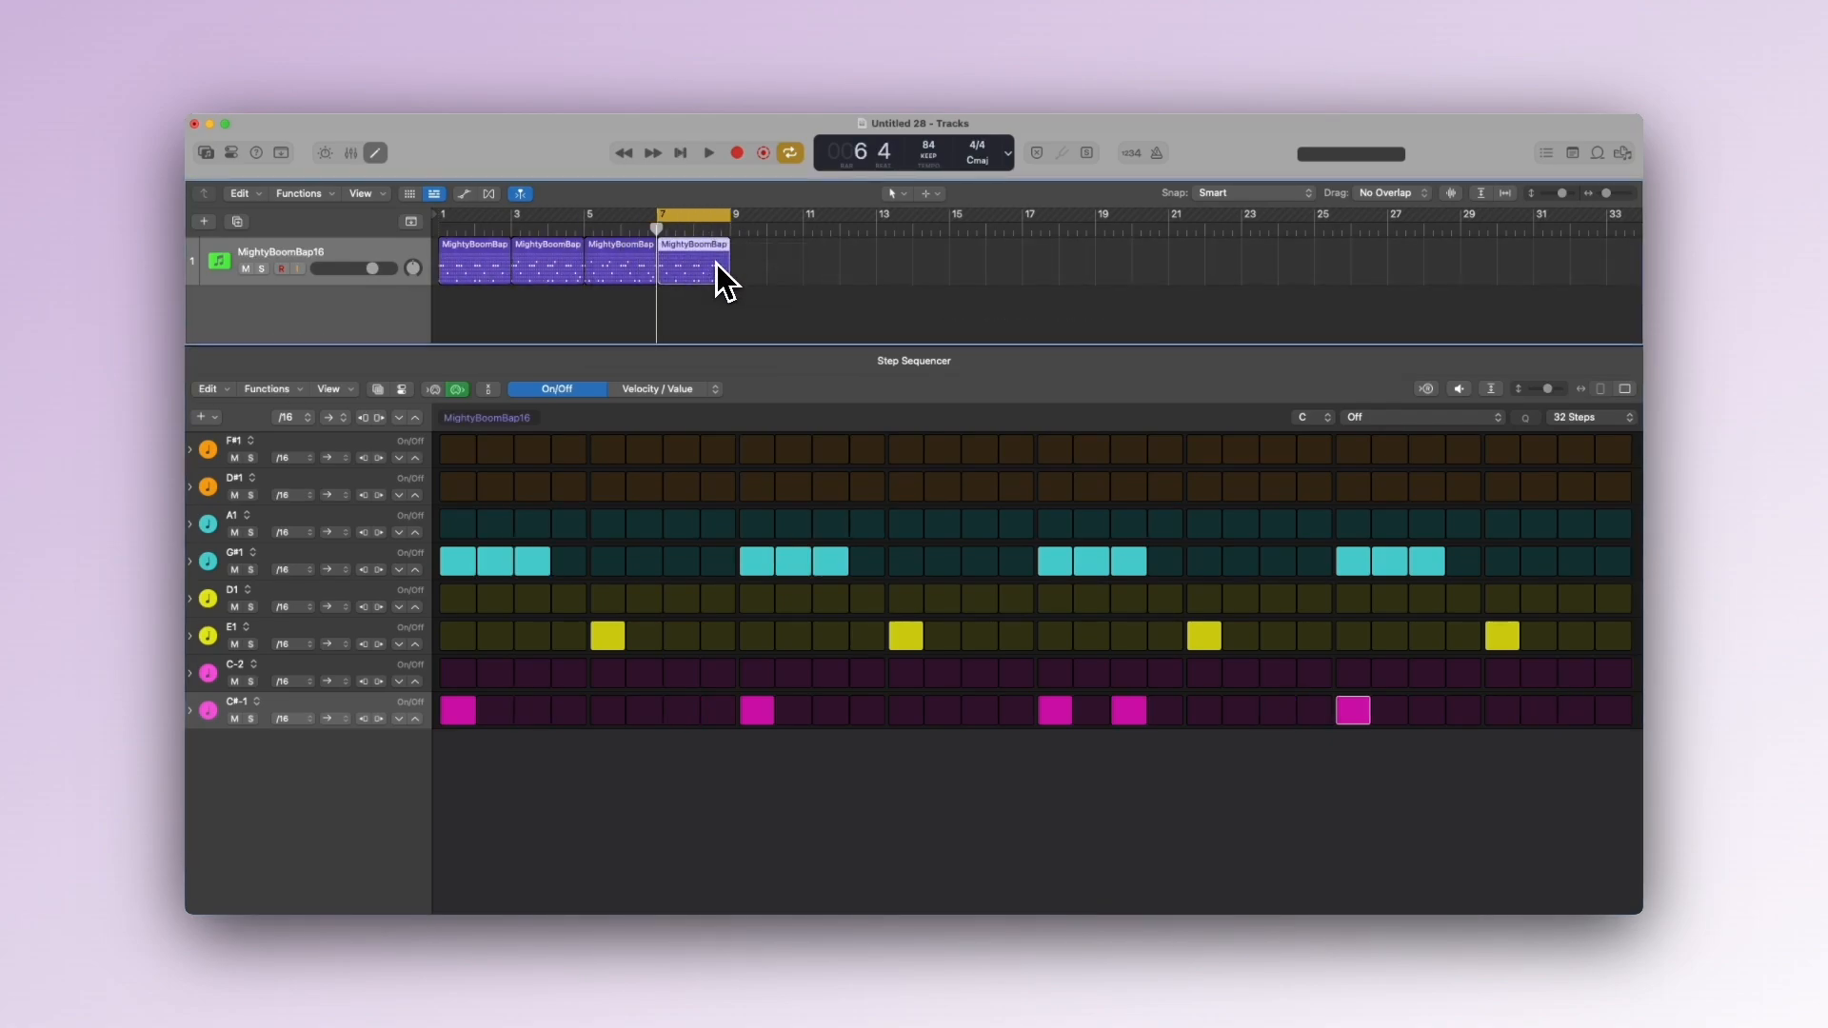
pyautogui.click(495, 569)
pyautogui.press('space')
pyautogui.press('space')
pyautogui.click(796, 564)
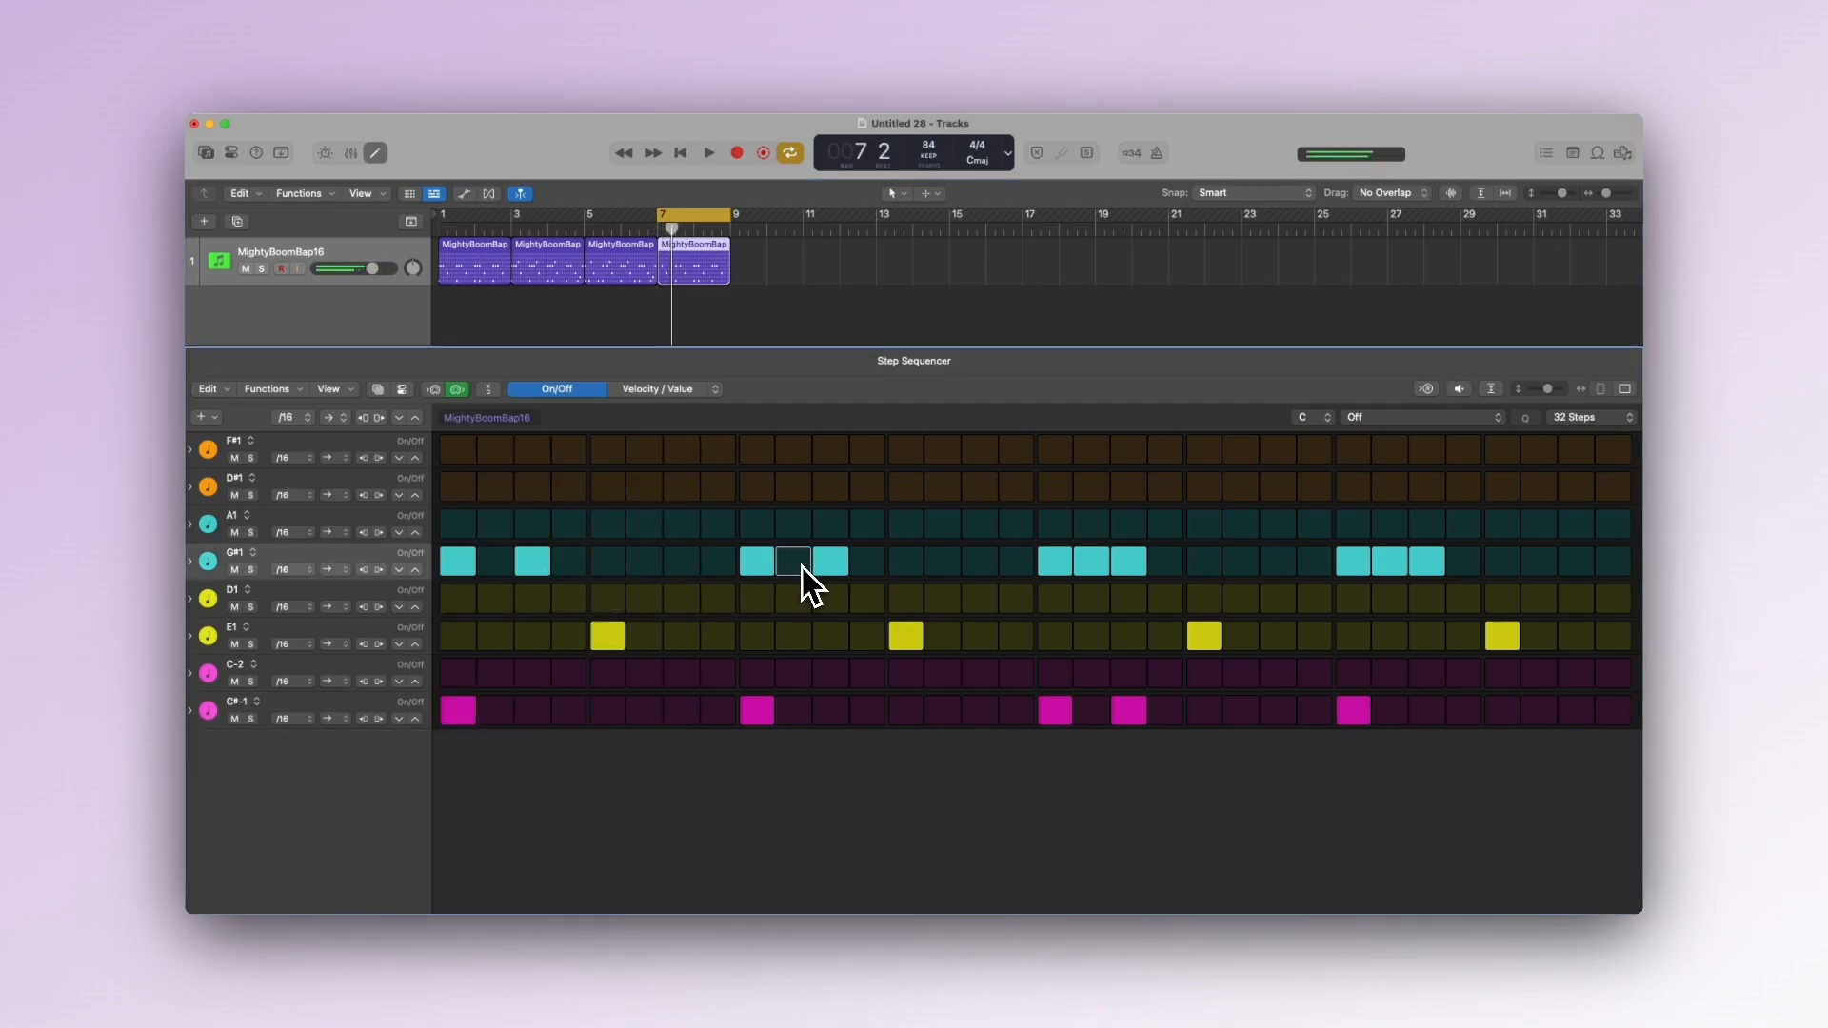
pyautogui.click(796, 564)
pyautogui.press('space')
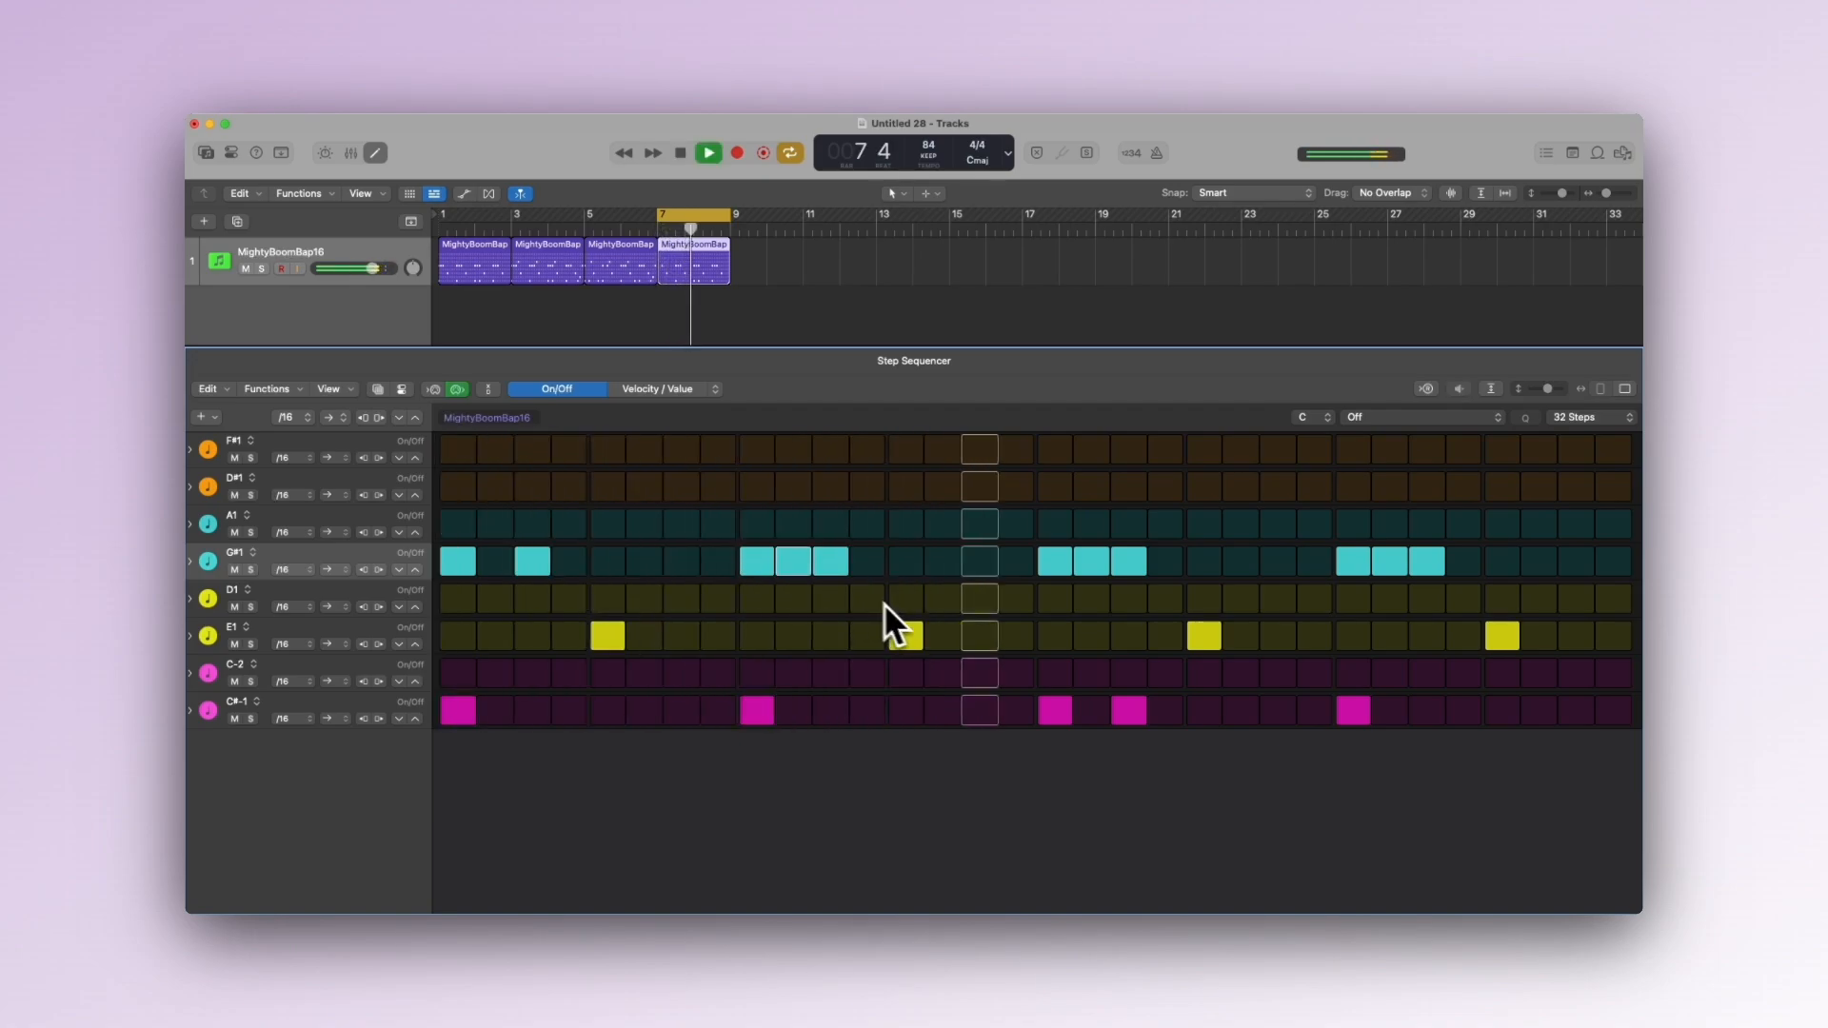
pyautogui.press('space')
# Step: Remove the C#-1 kicks on steps 19 and 25 and the G#1 hi-hats on steps 17 and 18, and play the pattern
pyautogui.click(1129, 710)
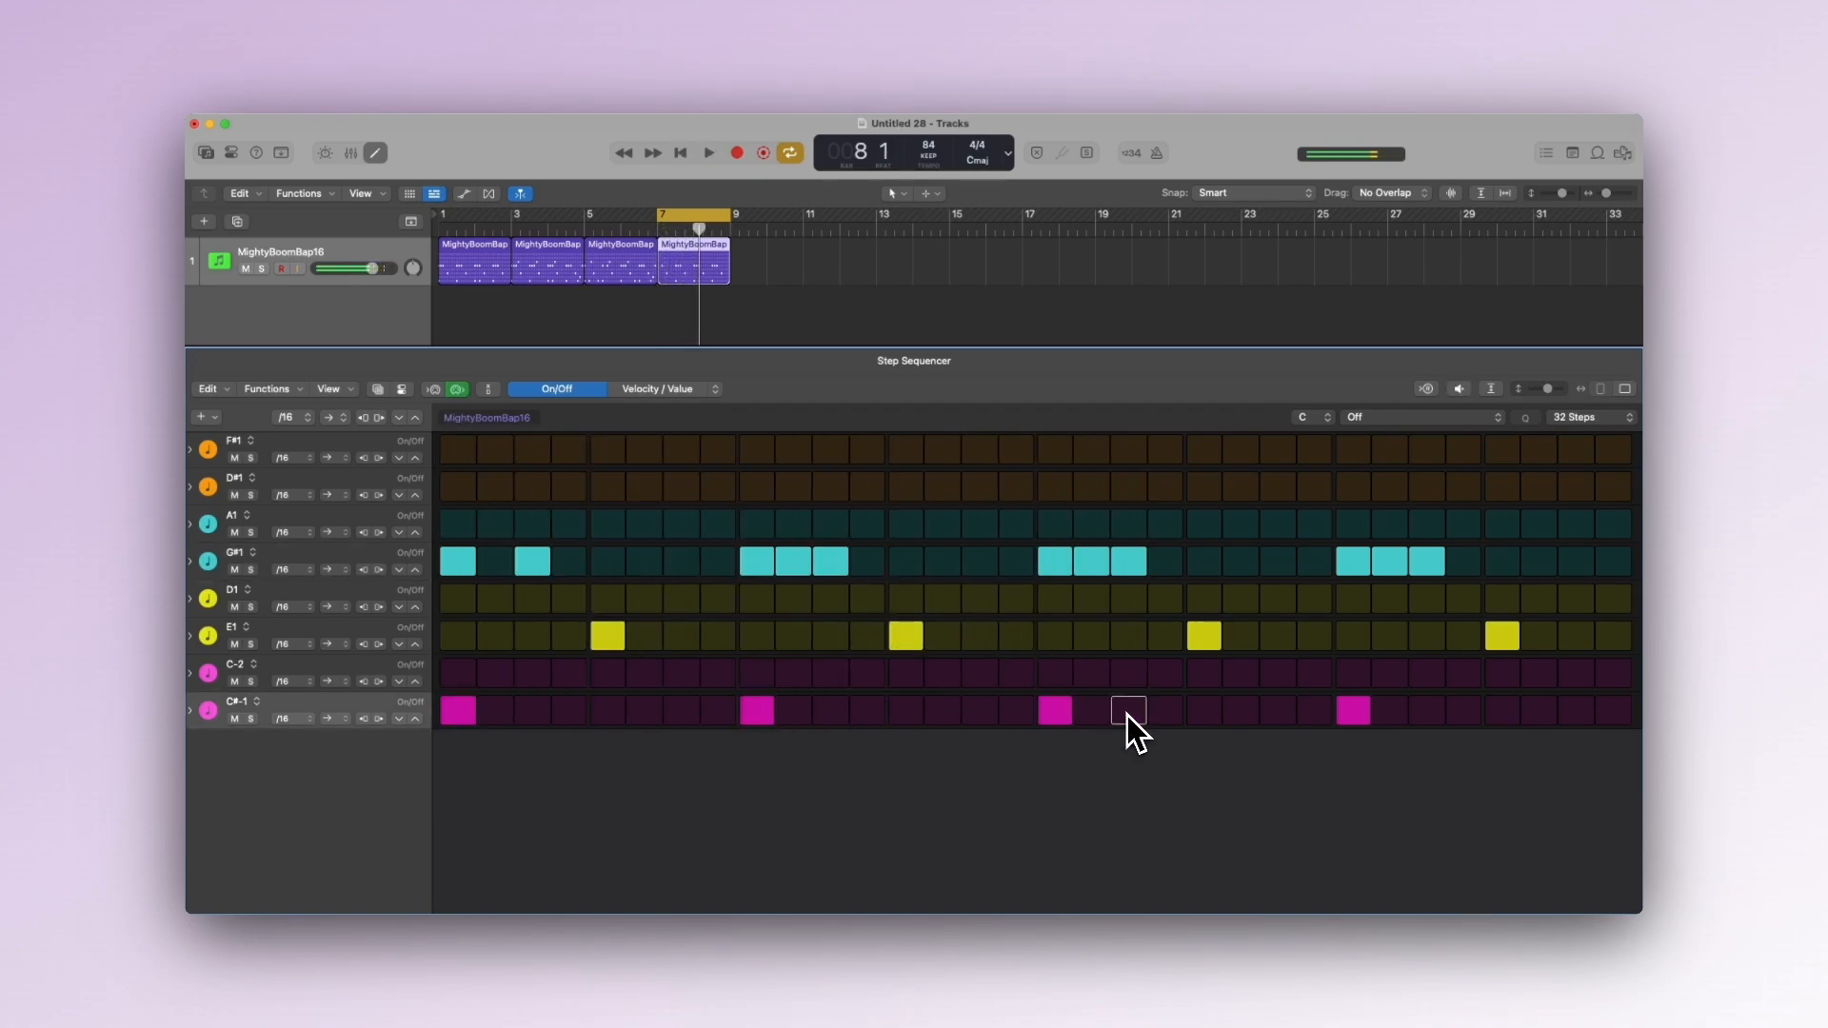
pyautogui.click(1096, 572)
pyautogui.click(1124, 565)
pyautogui.press('space')
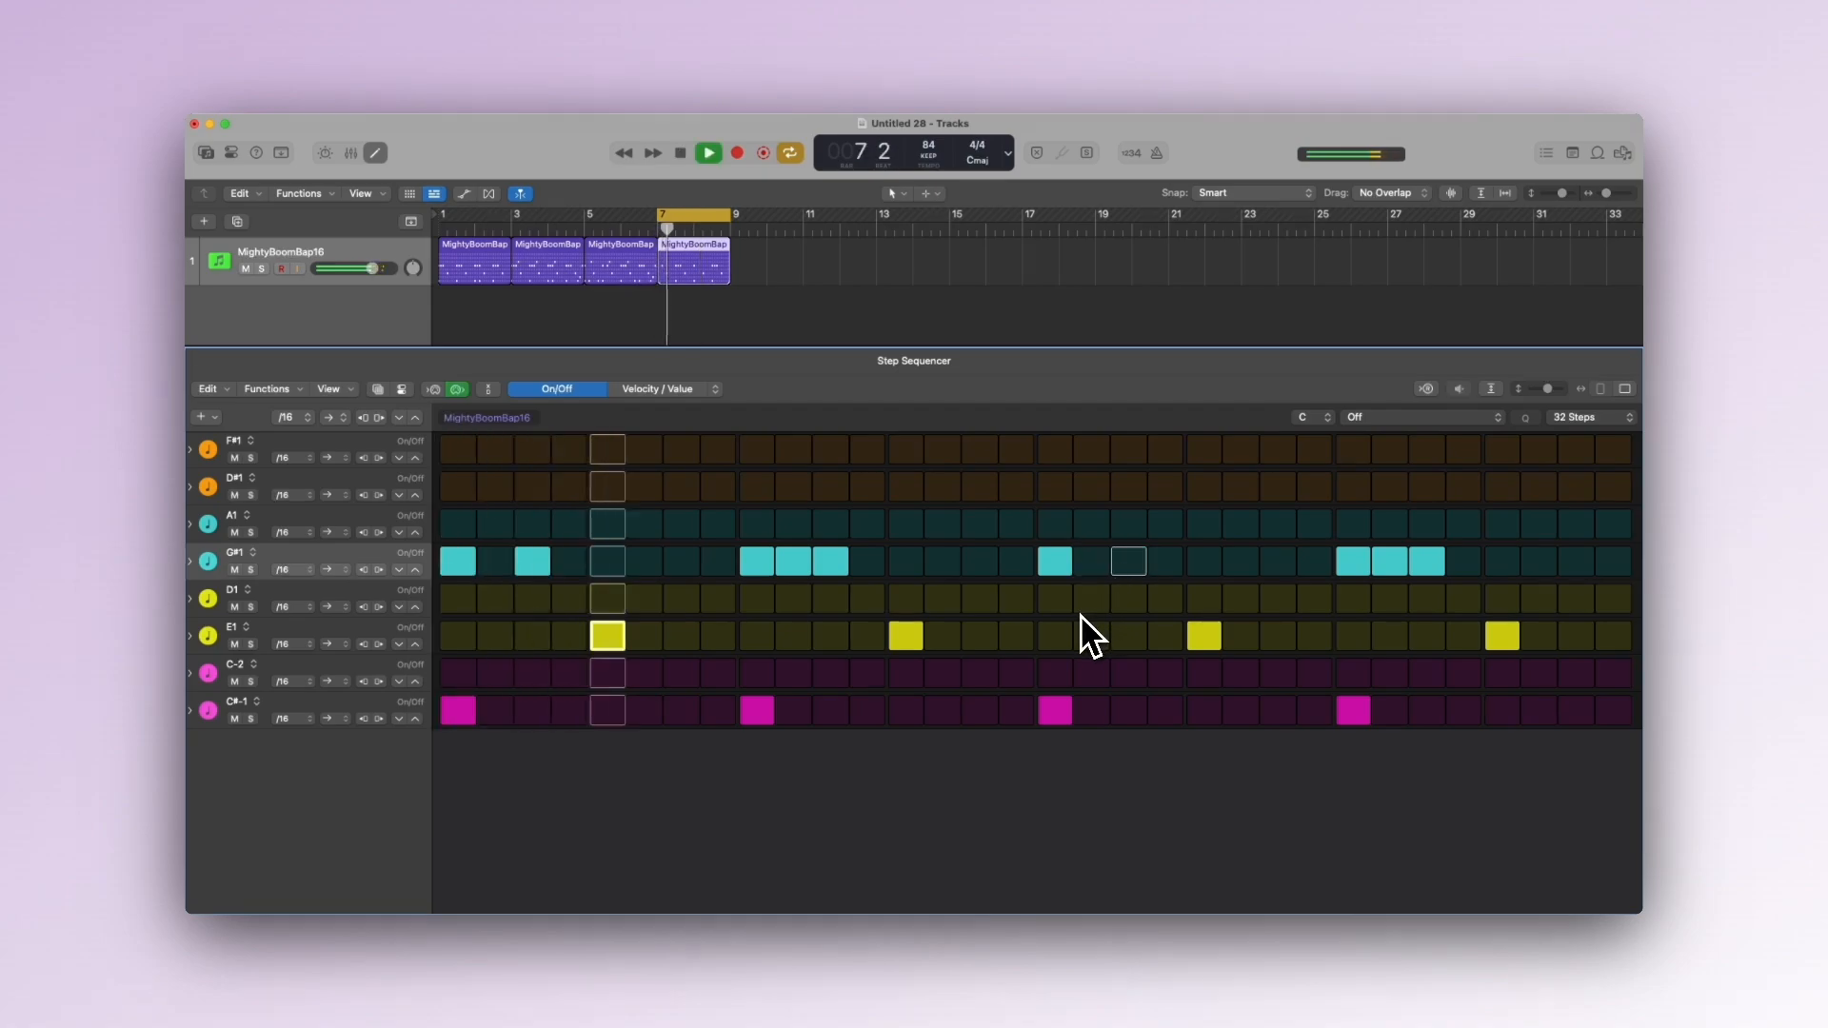
pyautogui.click(1131, 562)
pyautogui.click(1059, 564)
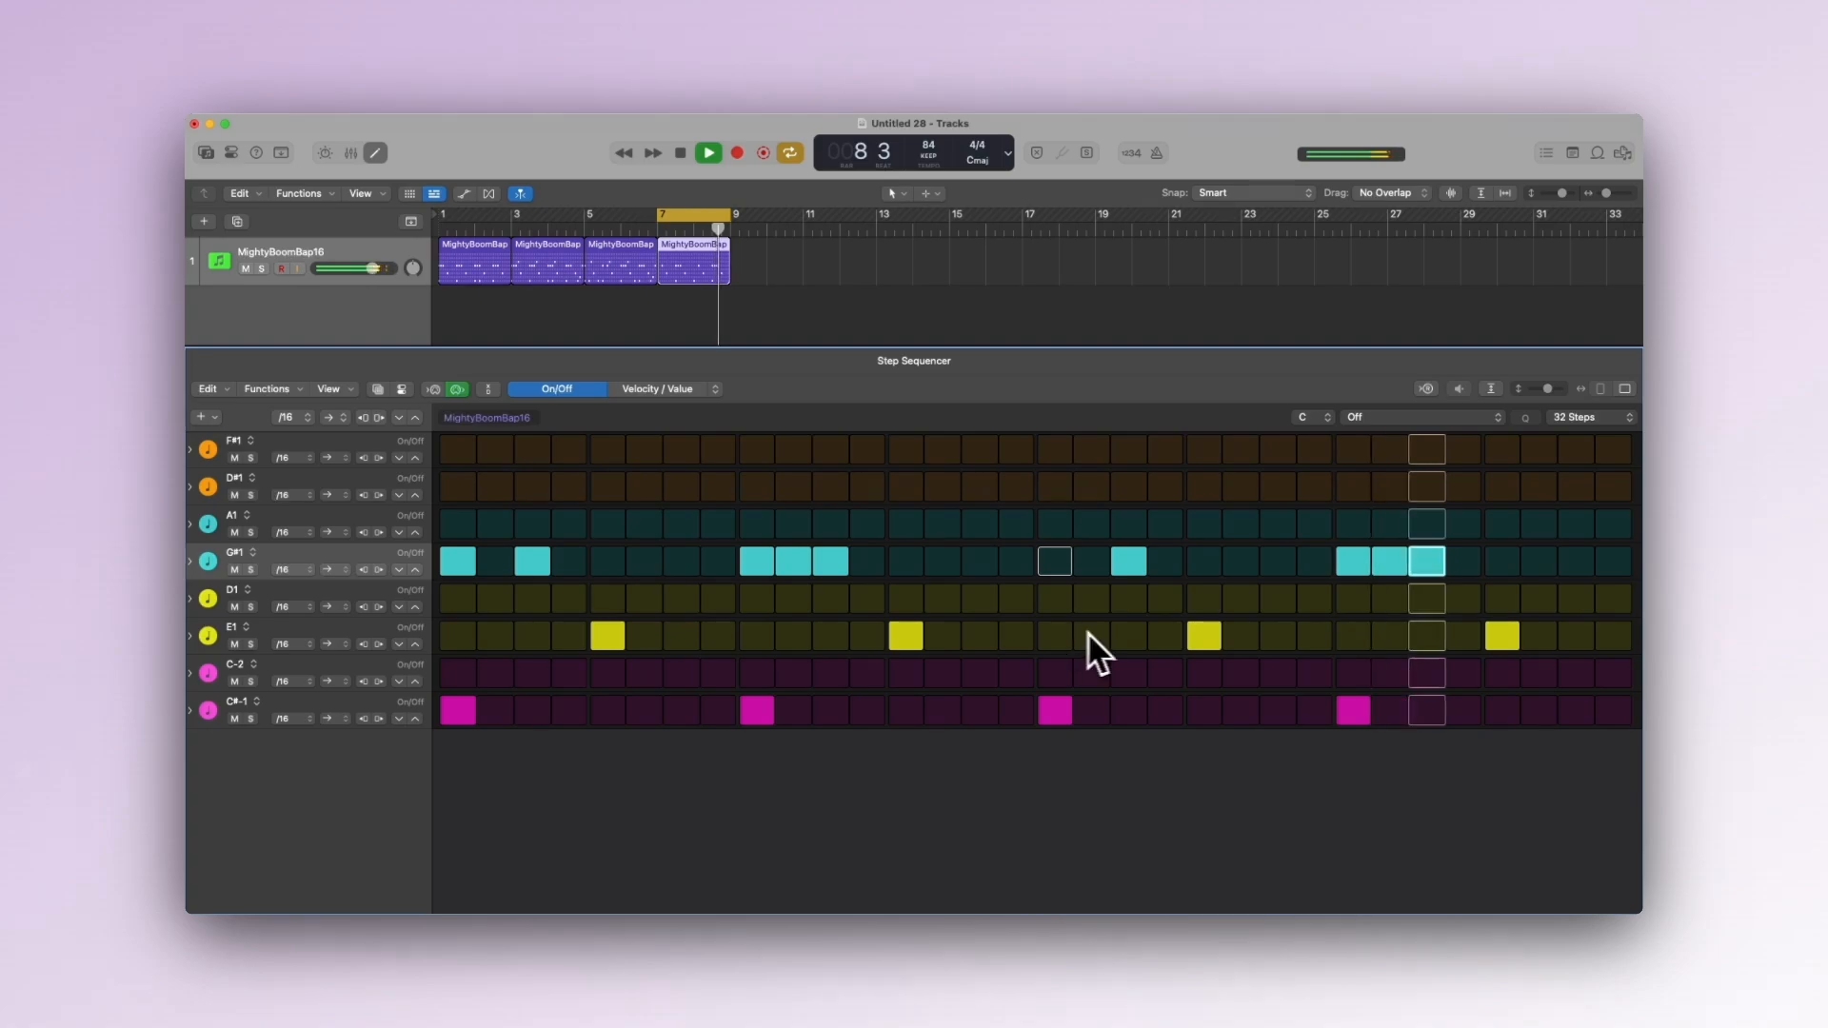
pyautogui.click(1354, 709)
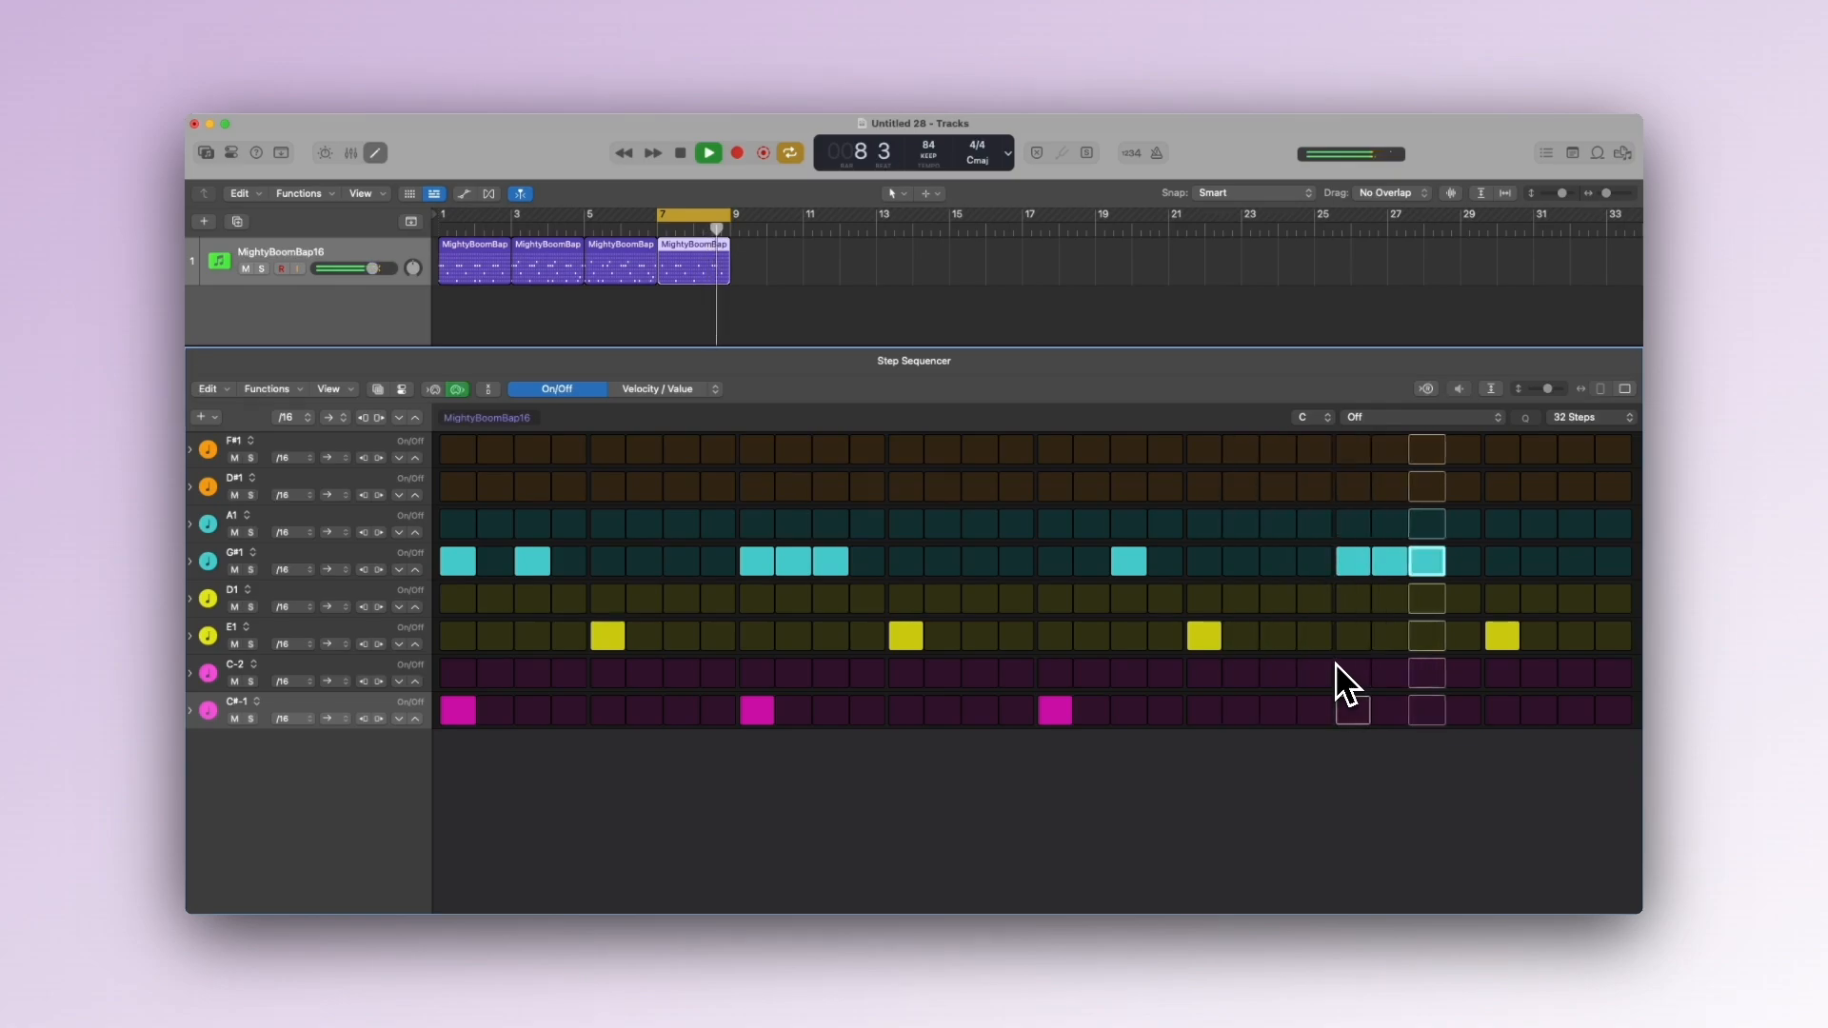
pyautogui.press('space')
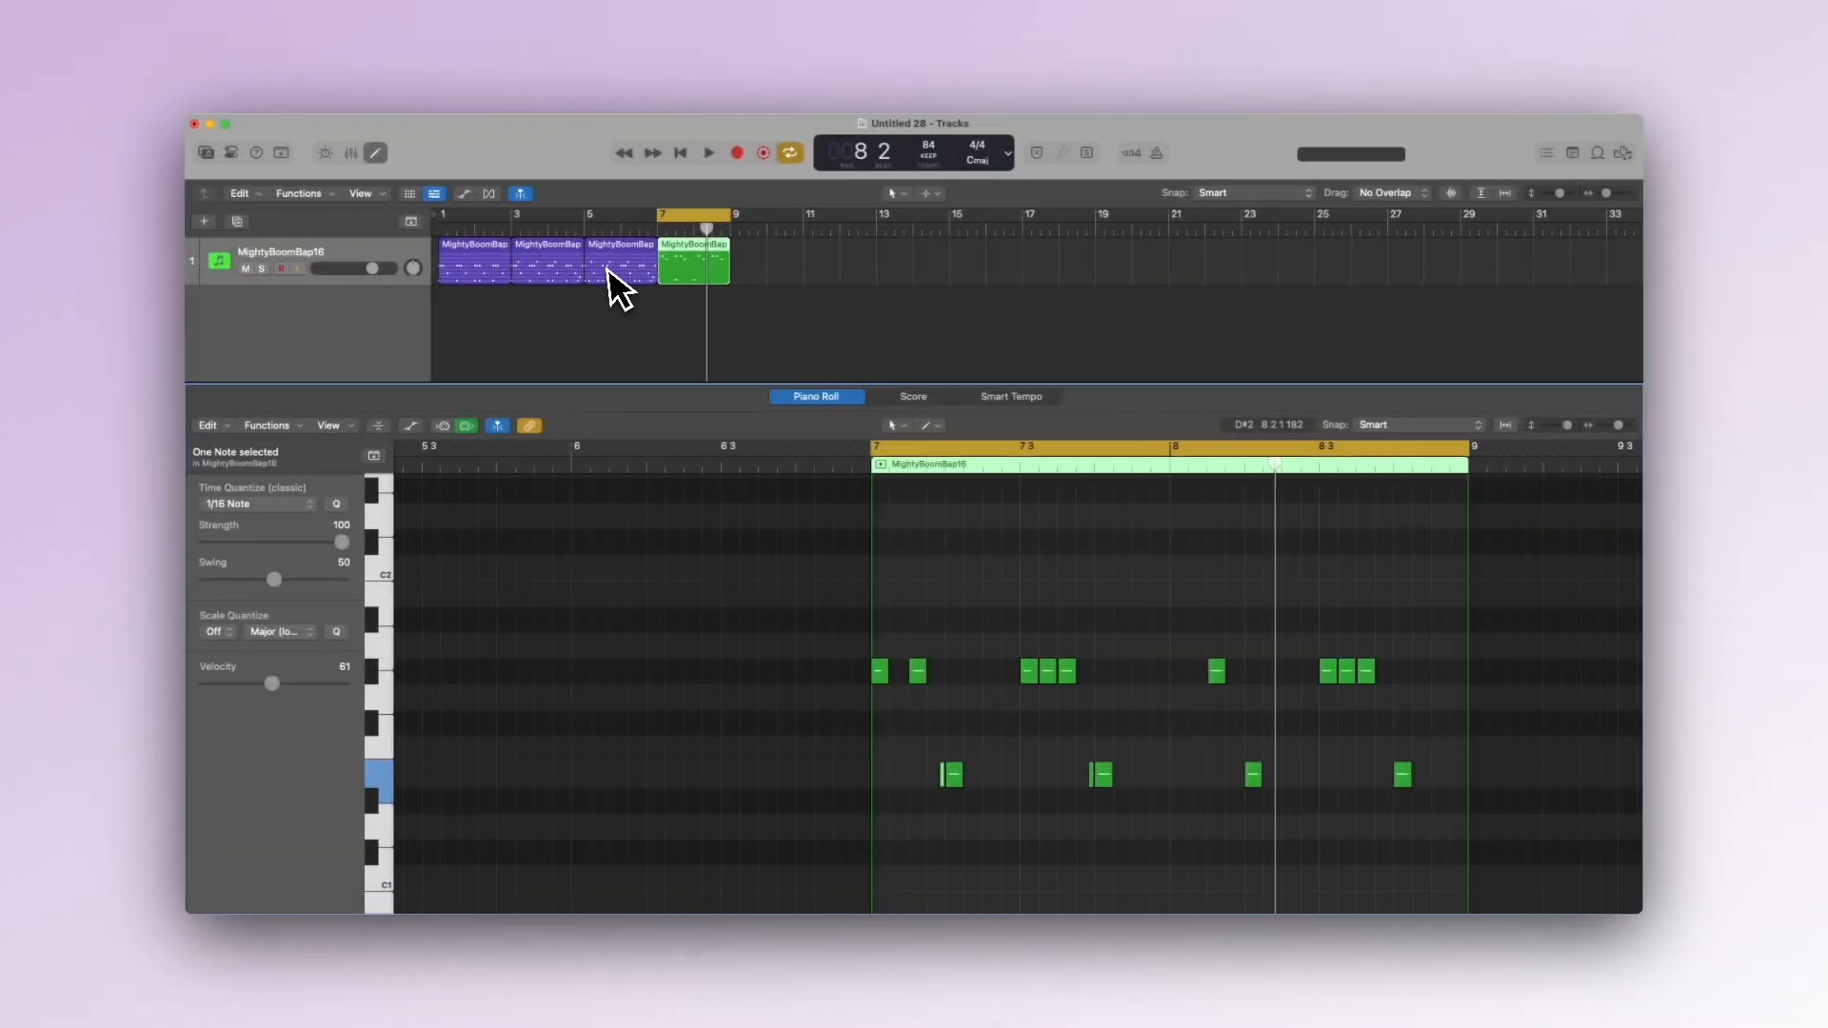
# Step: Copy the original pattern region from bar 1 to bar 11 and set the cycle range to bars 11–13
pyautogui.click(615, 263)
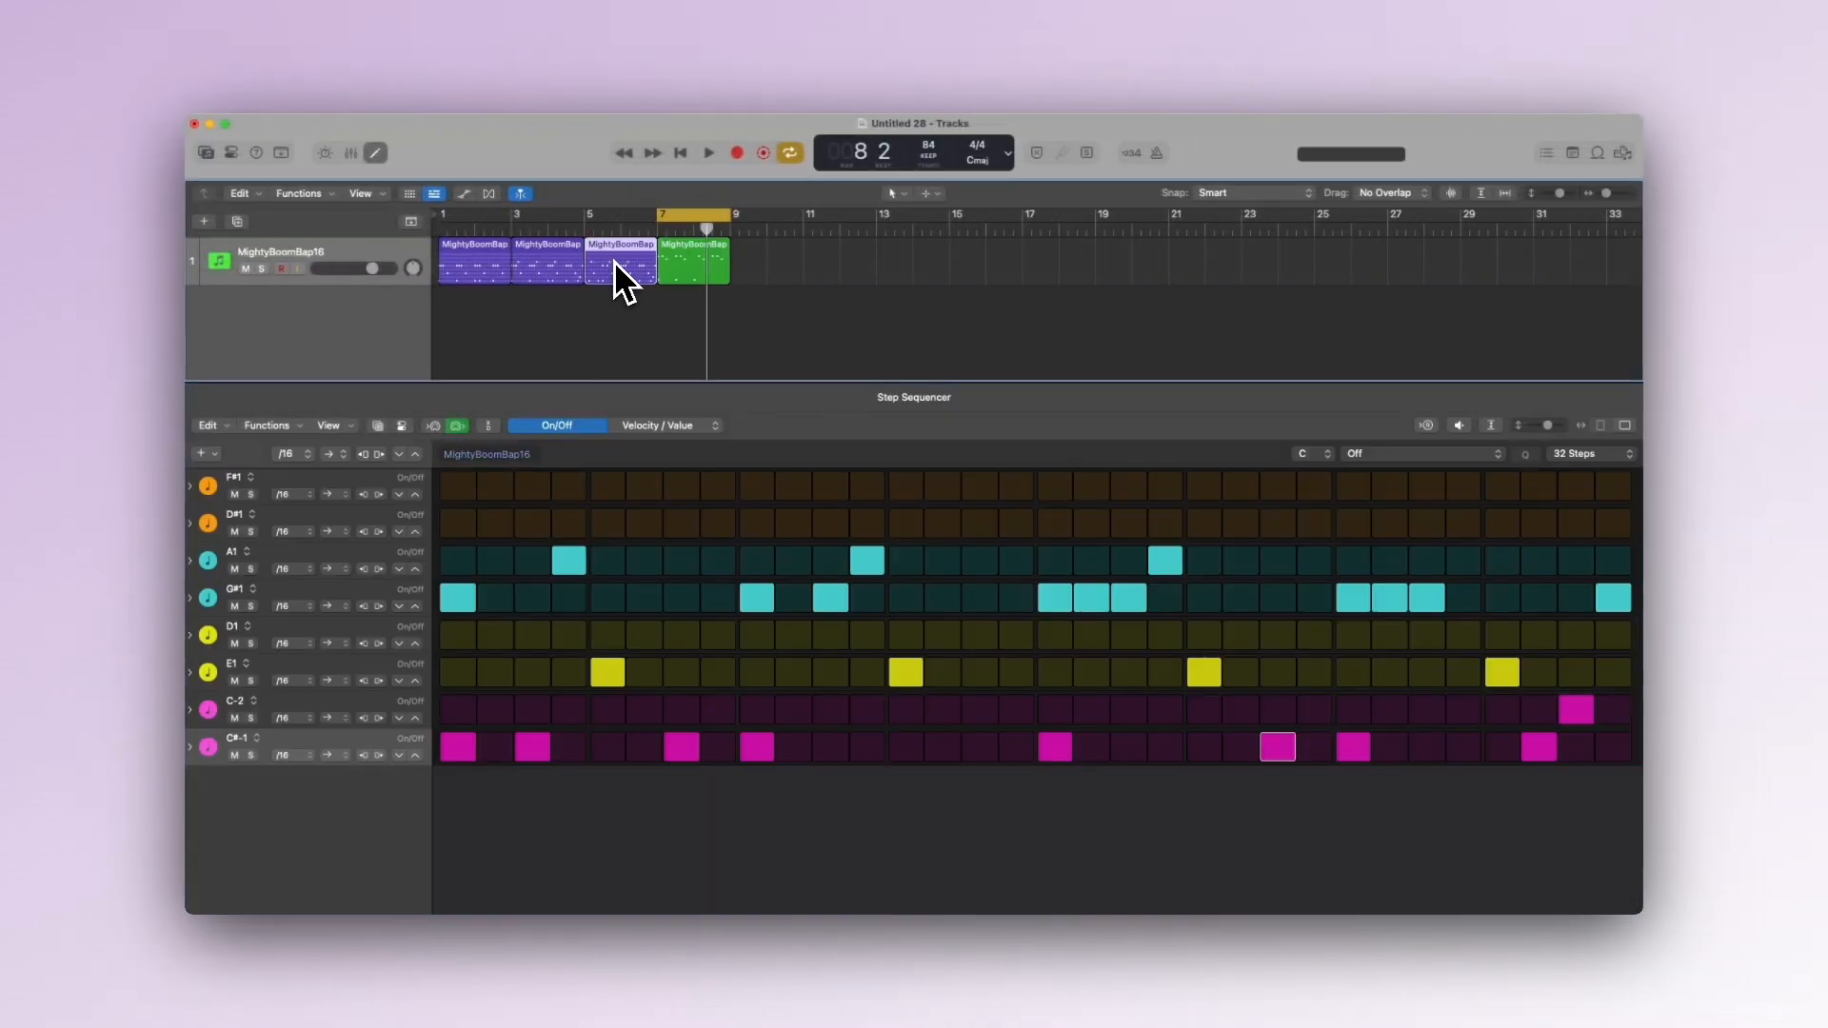
pyautogui.click(469, 271)
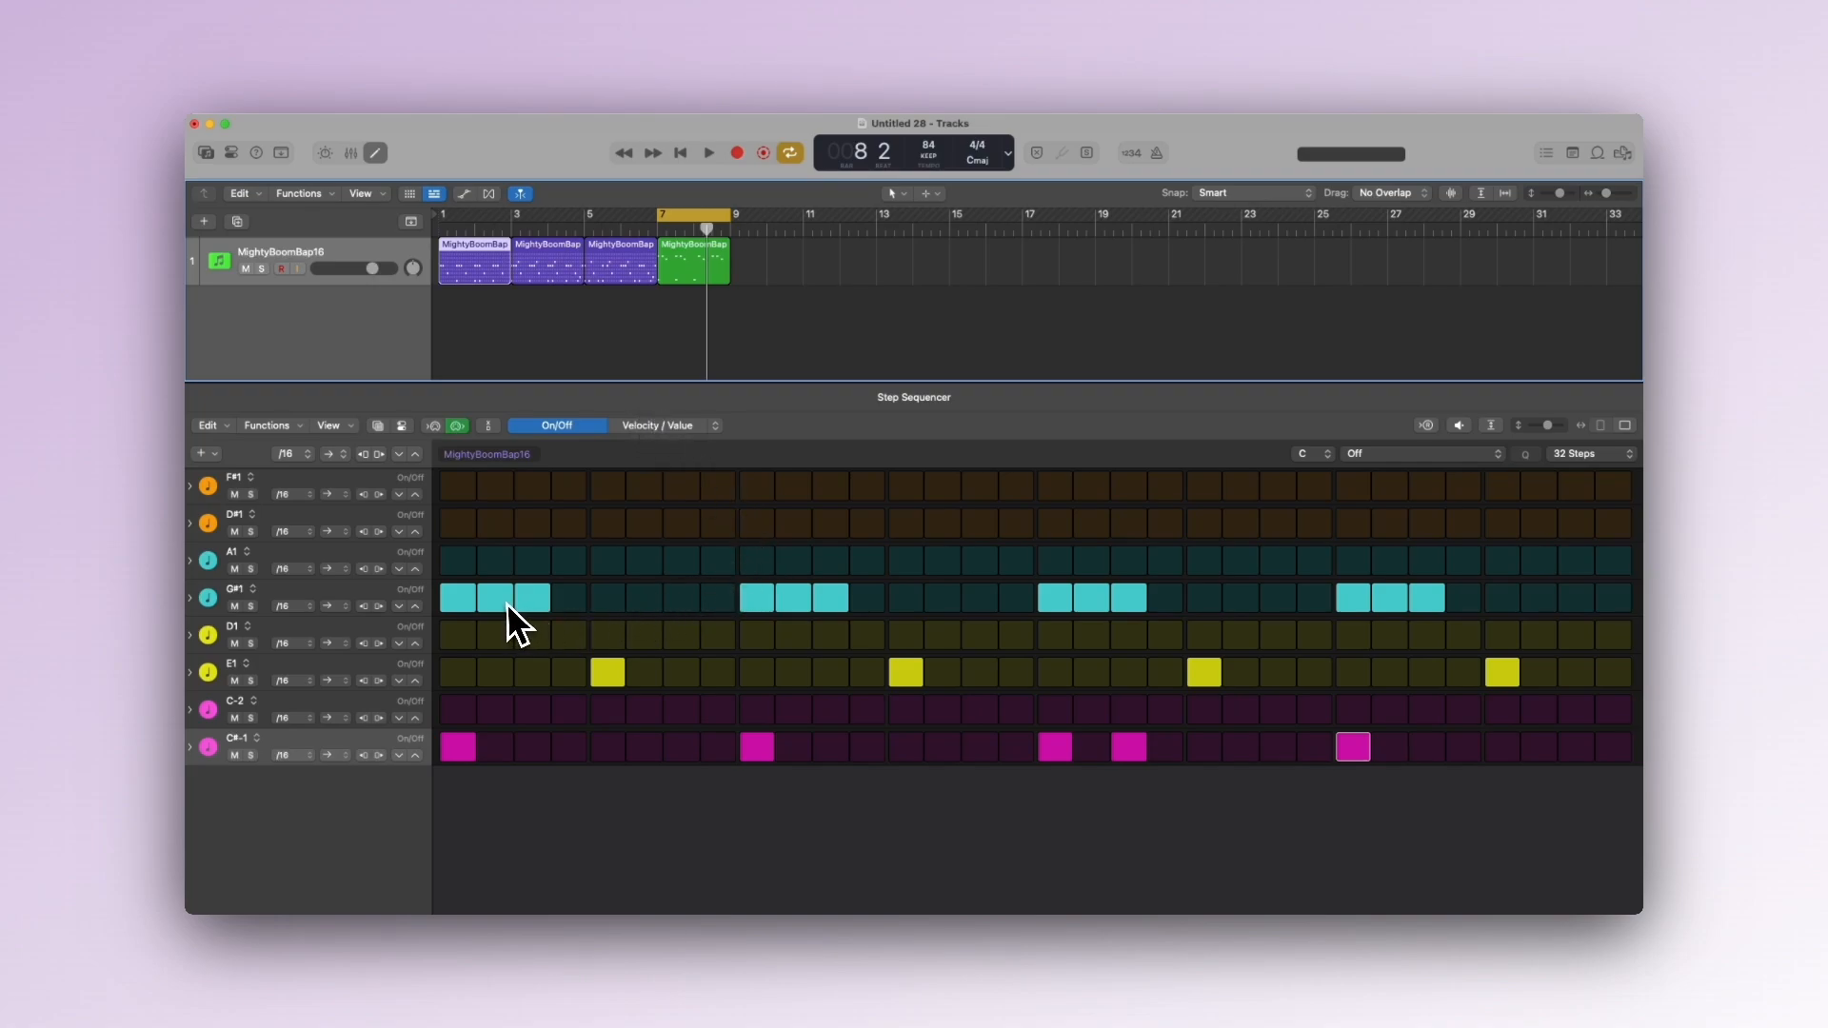
pyautogui.moveTo(471, 276); pyautogui.dragTo(838, 291)
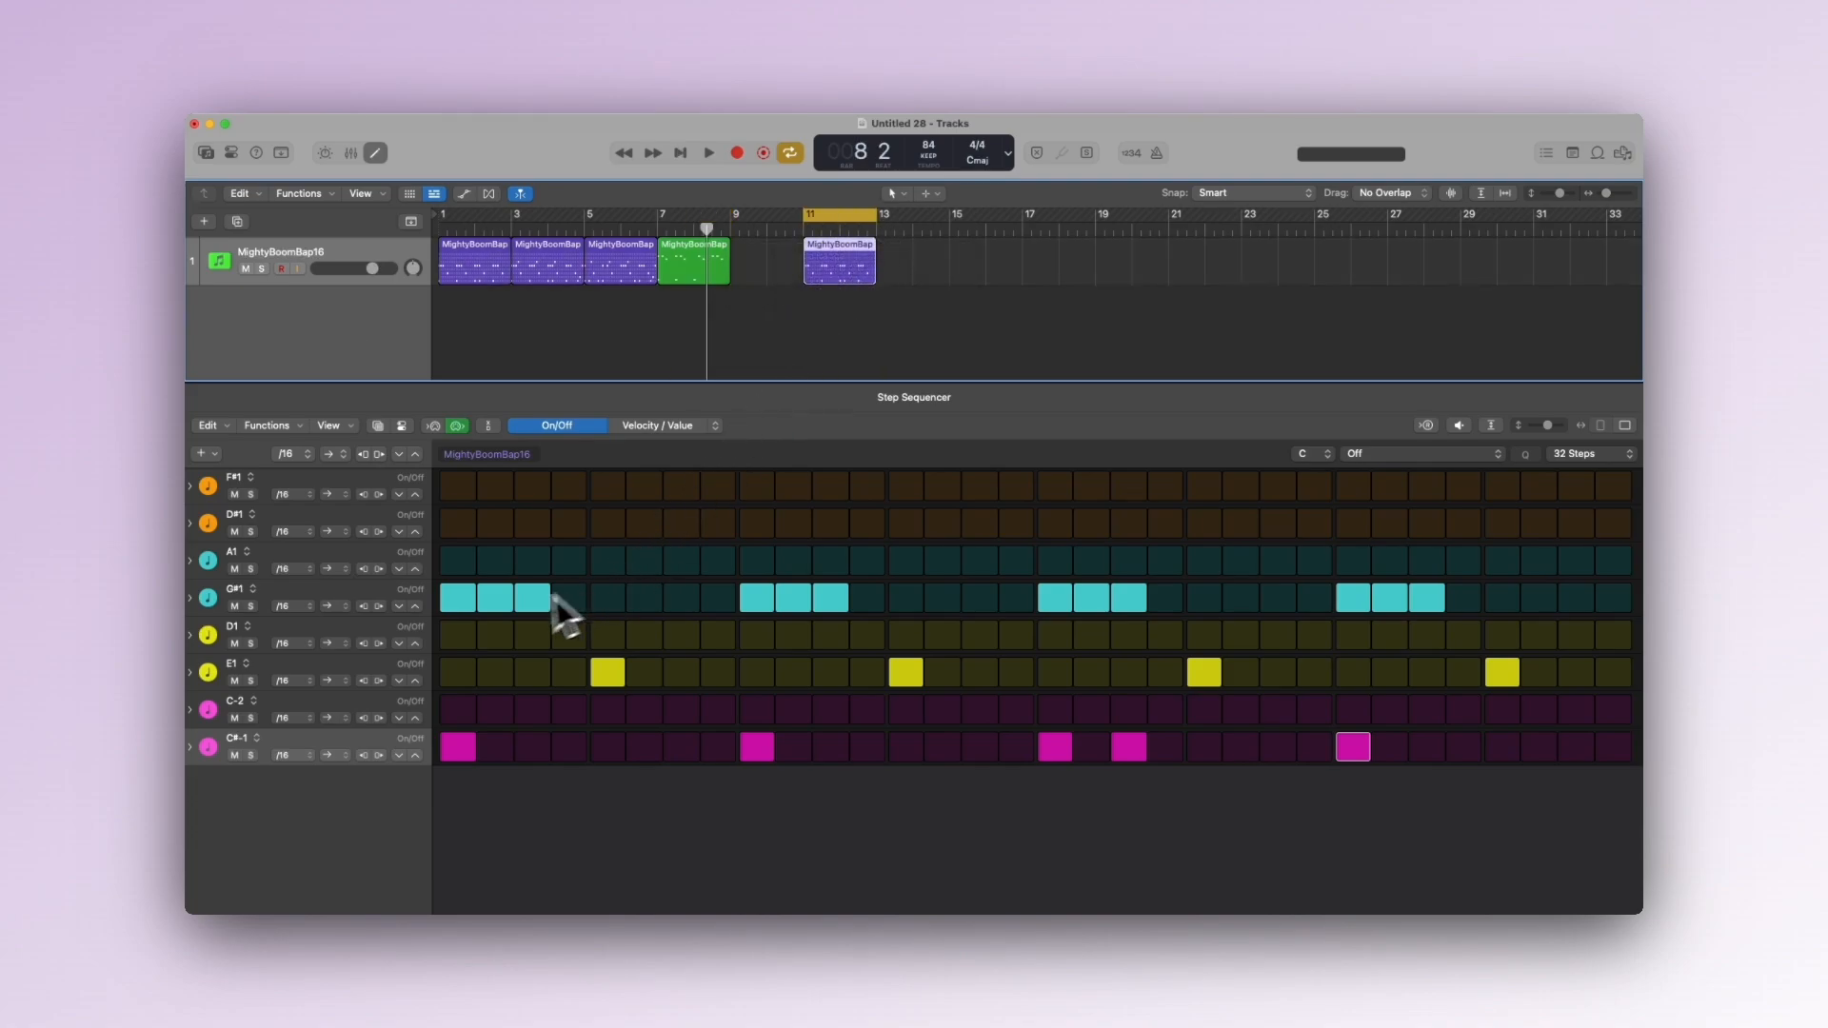
# Step: Change the copied pattern's G#1 hi-hats to hit every second step, from step 1 to step 31, and audition them
pyautogui.click(497, 600)
pyautogui.click(607, 598)
pyautogui.click(681, 598)
pyautogui.click(793, 598)
pyautogui.click(899, 600)
pyautogui.click(981, 600)
pyautogui.click(1088, 597)
pyautogui.click(1202, 598)
pyautogui.click(1279, 598)
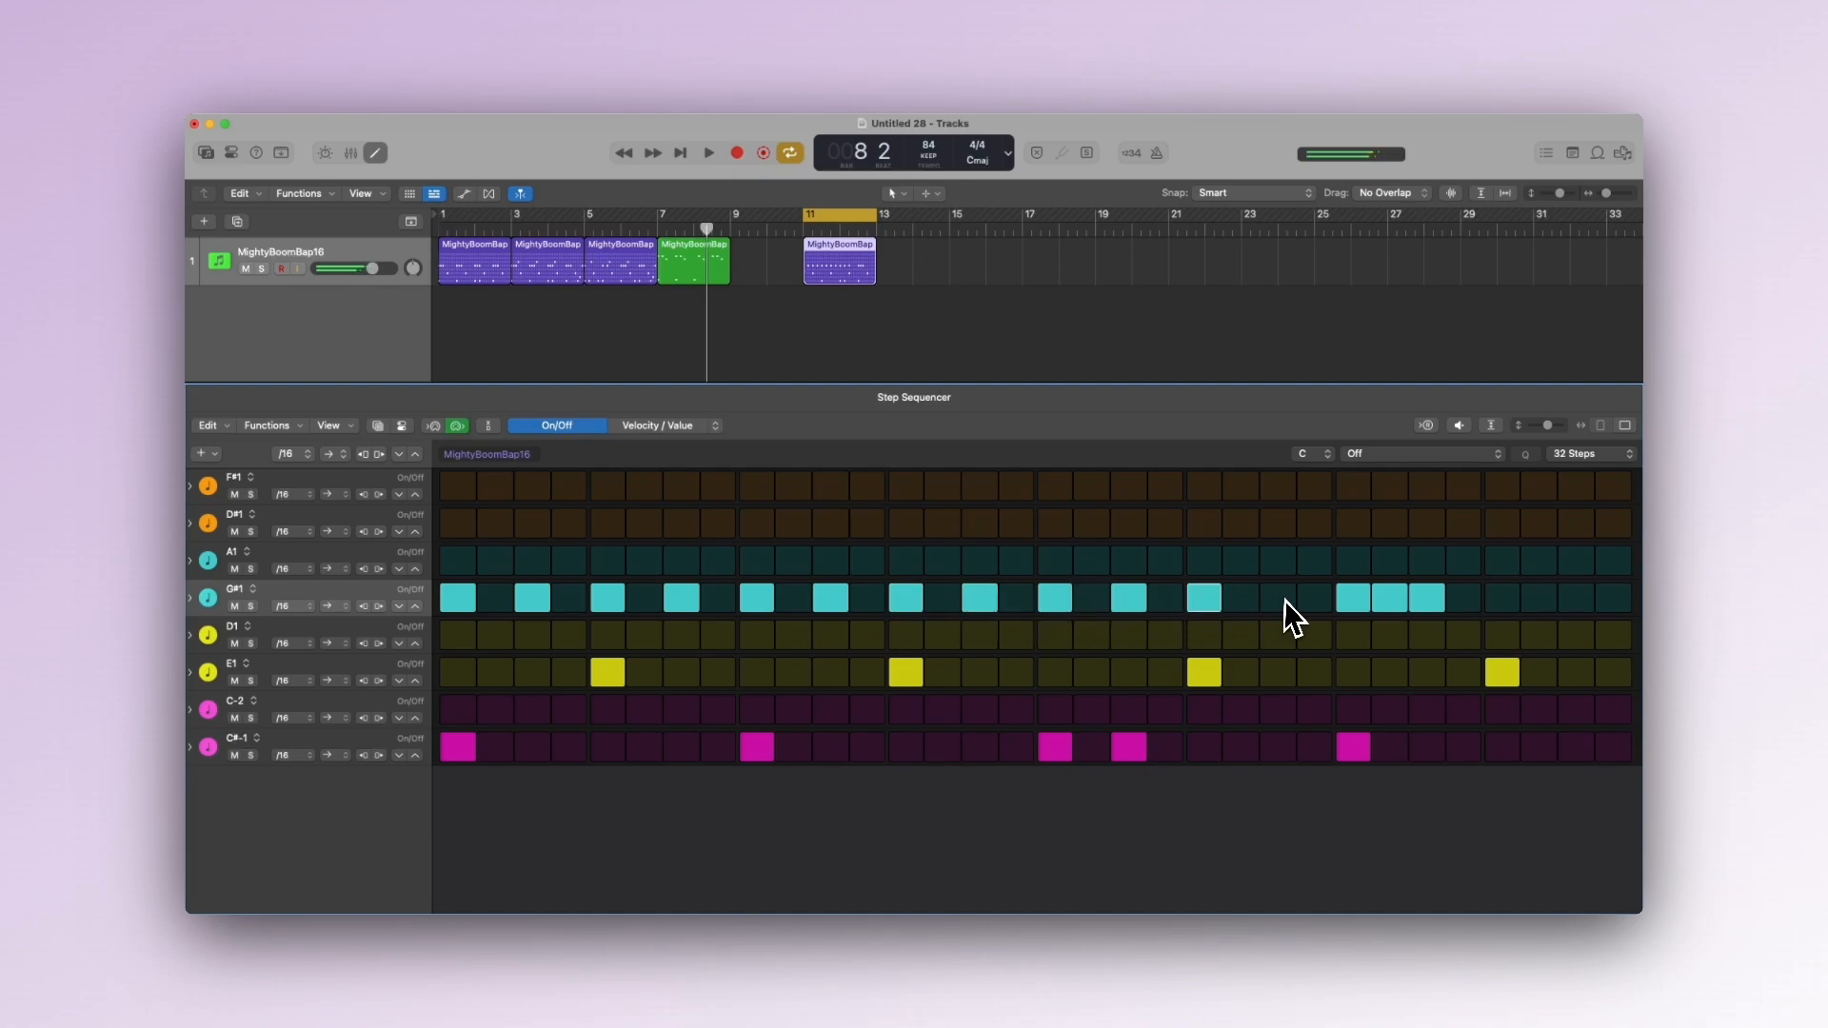
pyautogui.click(1390, 600)
pyautogui.click(1502, 600)
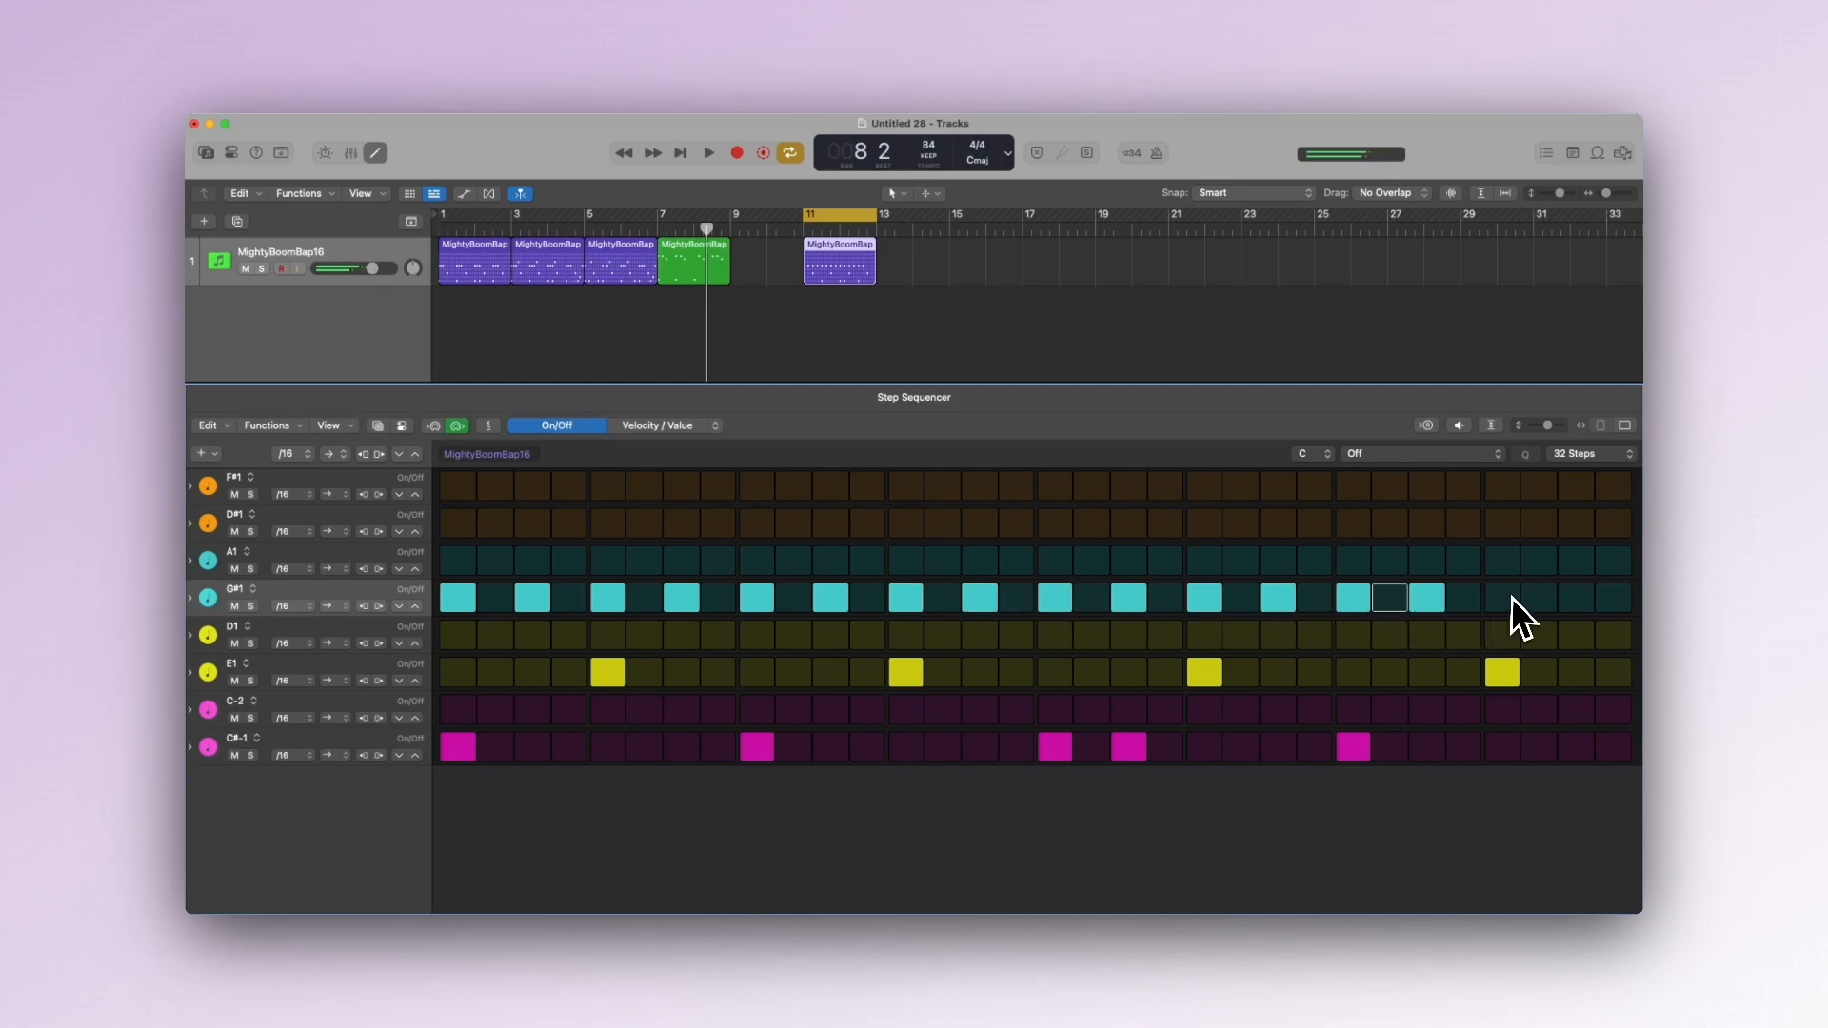
pyautogui.click(1573, 598)
pyautogui.press('space')
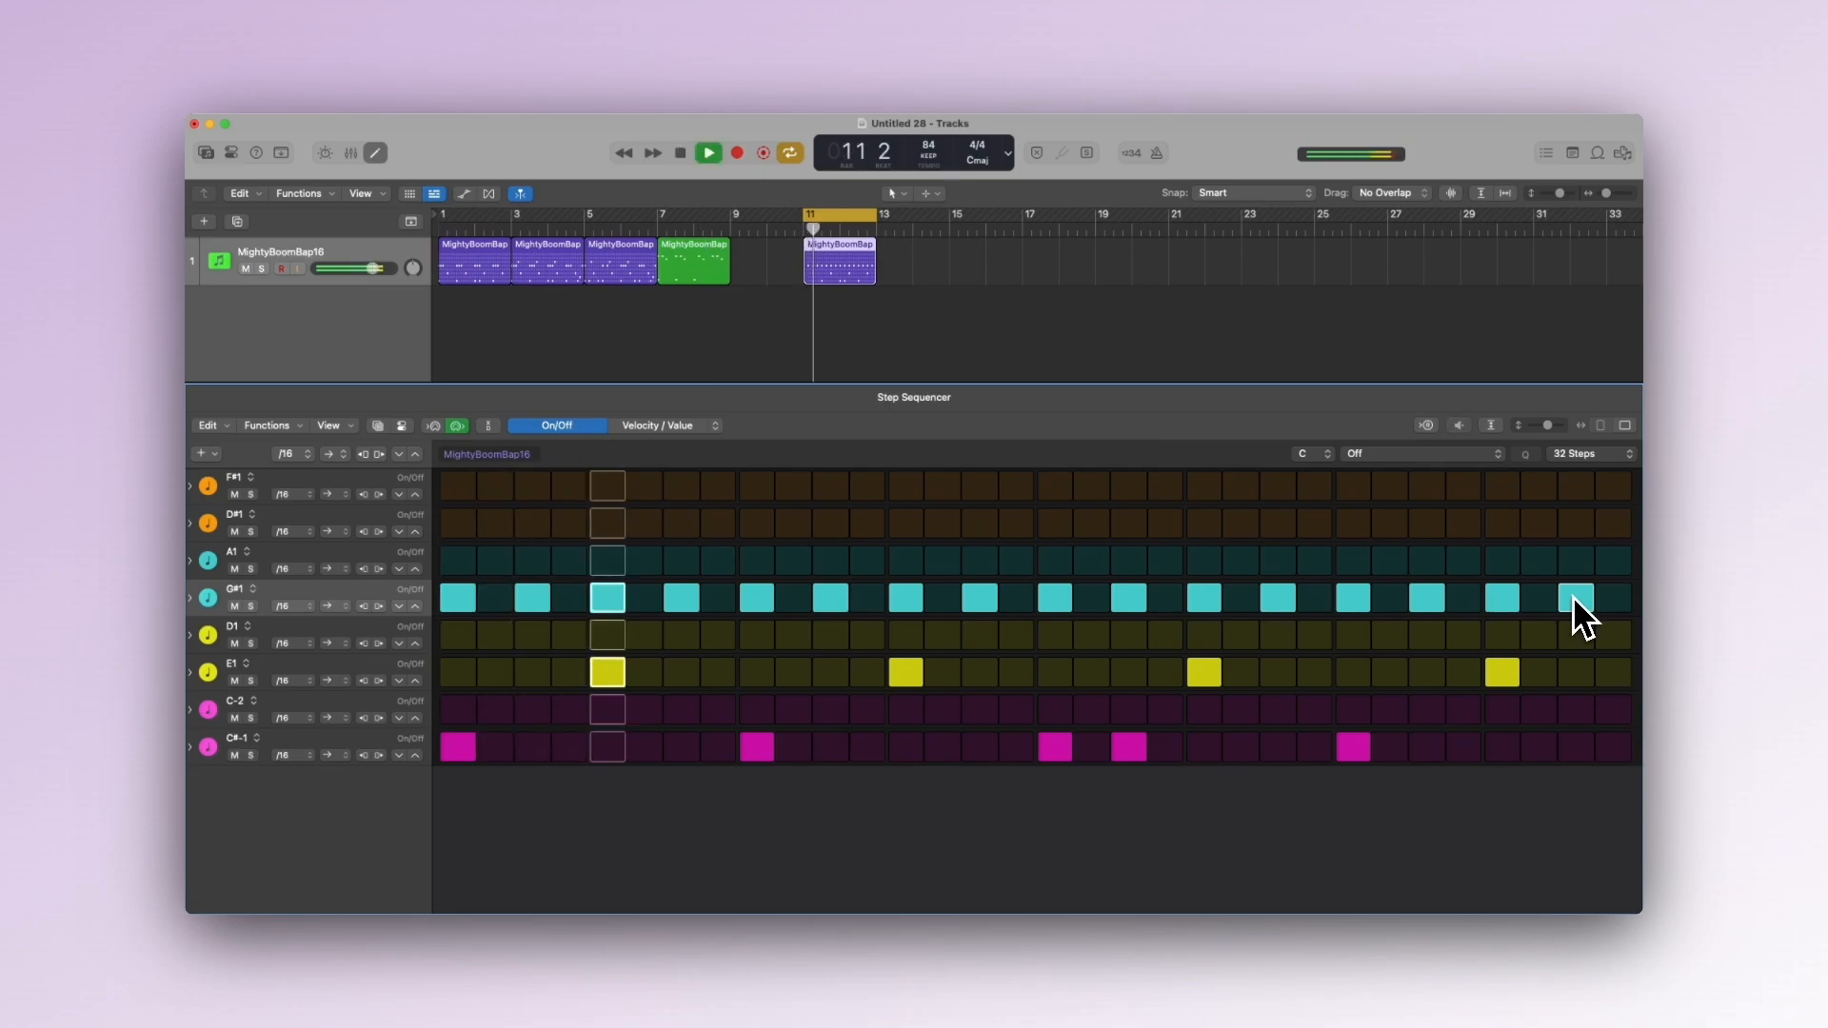
pyautogui.press('space')
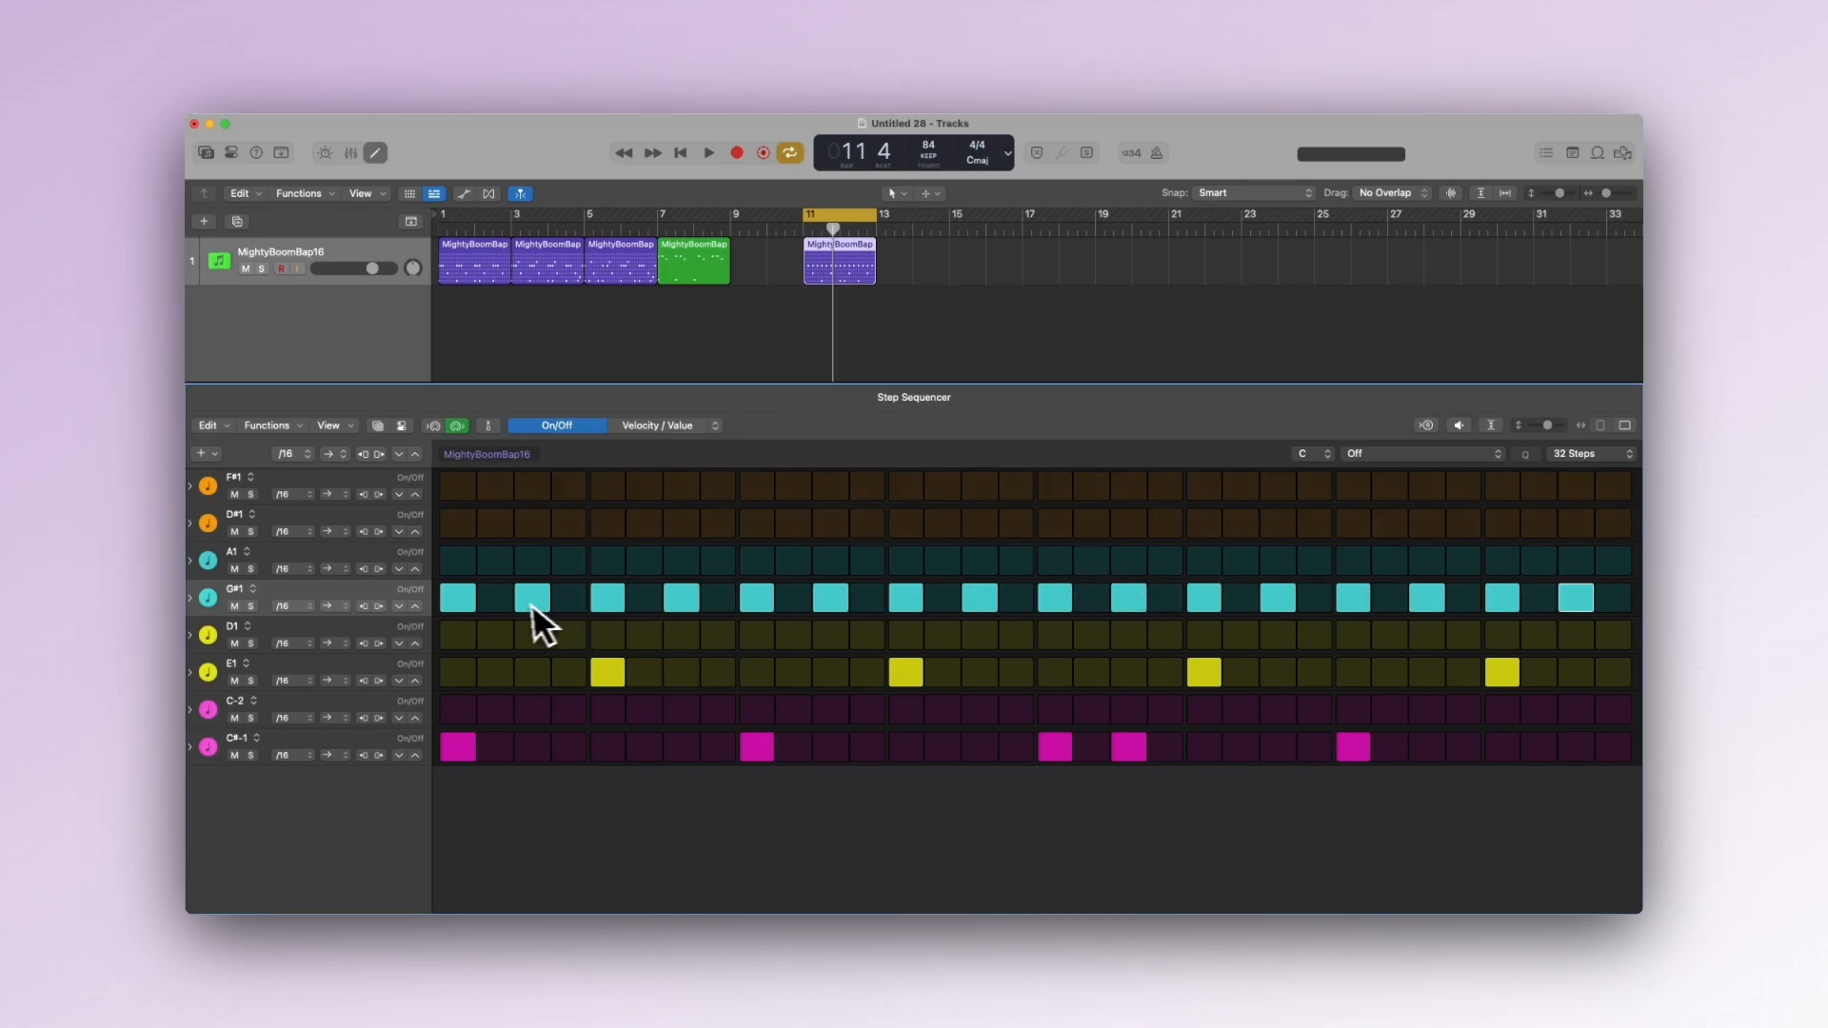
# Step: Remove the G#1 hi-hats on steps 1, 5, 9, 13, 17, 21, 25 and 29, and audition the offbeat pattern
pyautogui.click(462, 600)
pyautogui.click(605, 600)
pyautogui.click(760, 600)
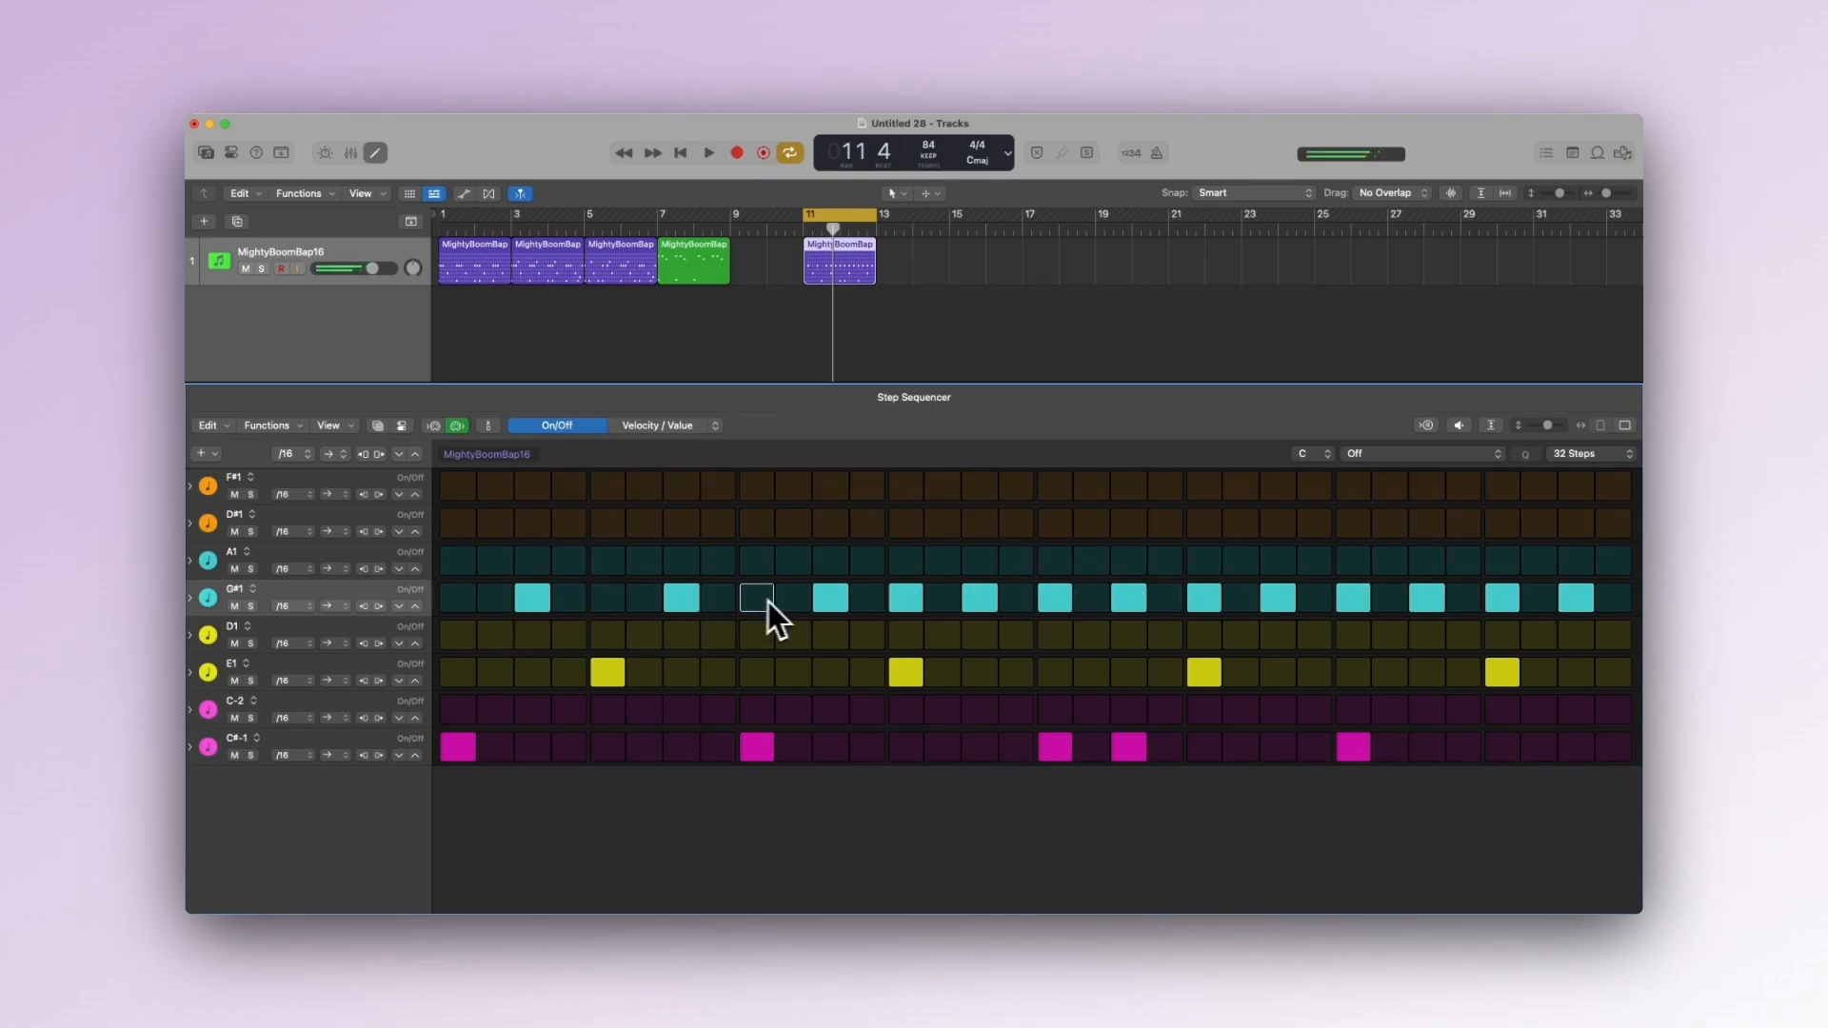
pyautogui.click(909, 600)
pyautogui.click(1055, 600)
pyautogui.click(1205, 599)
pyautogui.click(1349, 599)
pyautogui.click(1502, 600)
pyautogui.press('space')
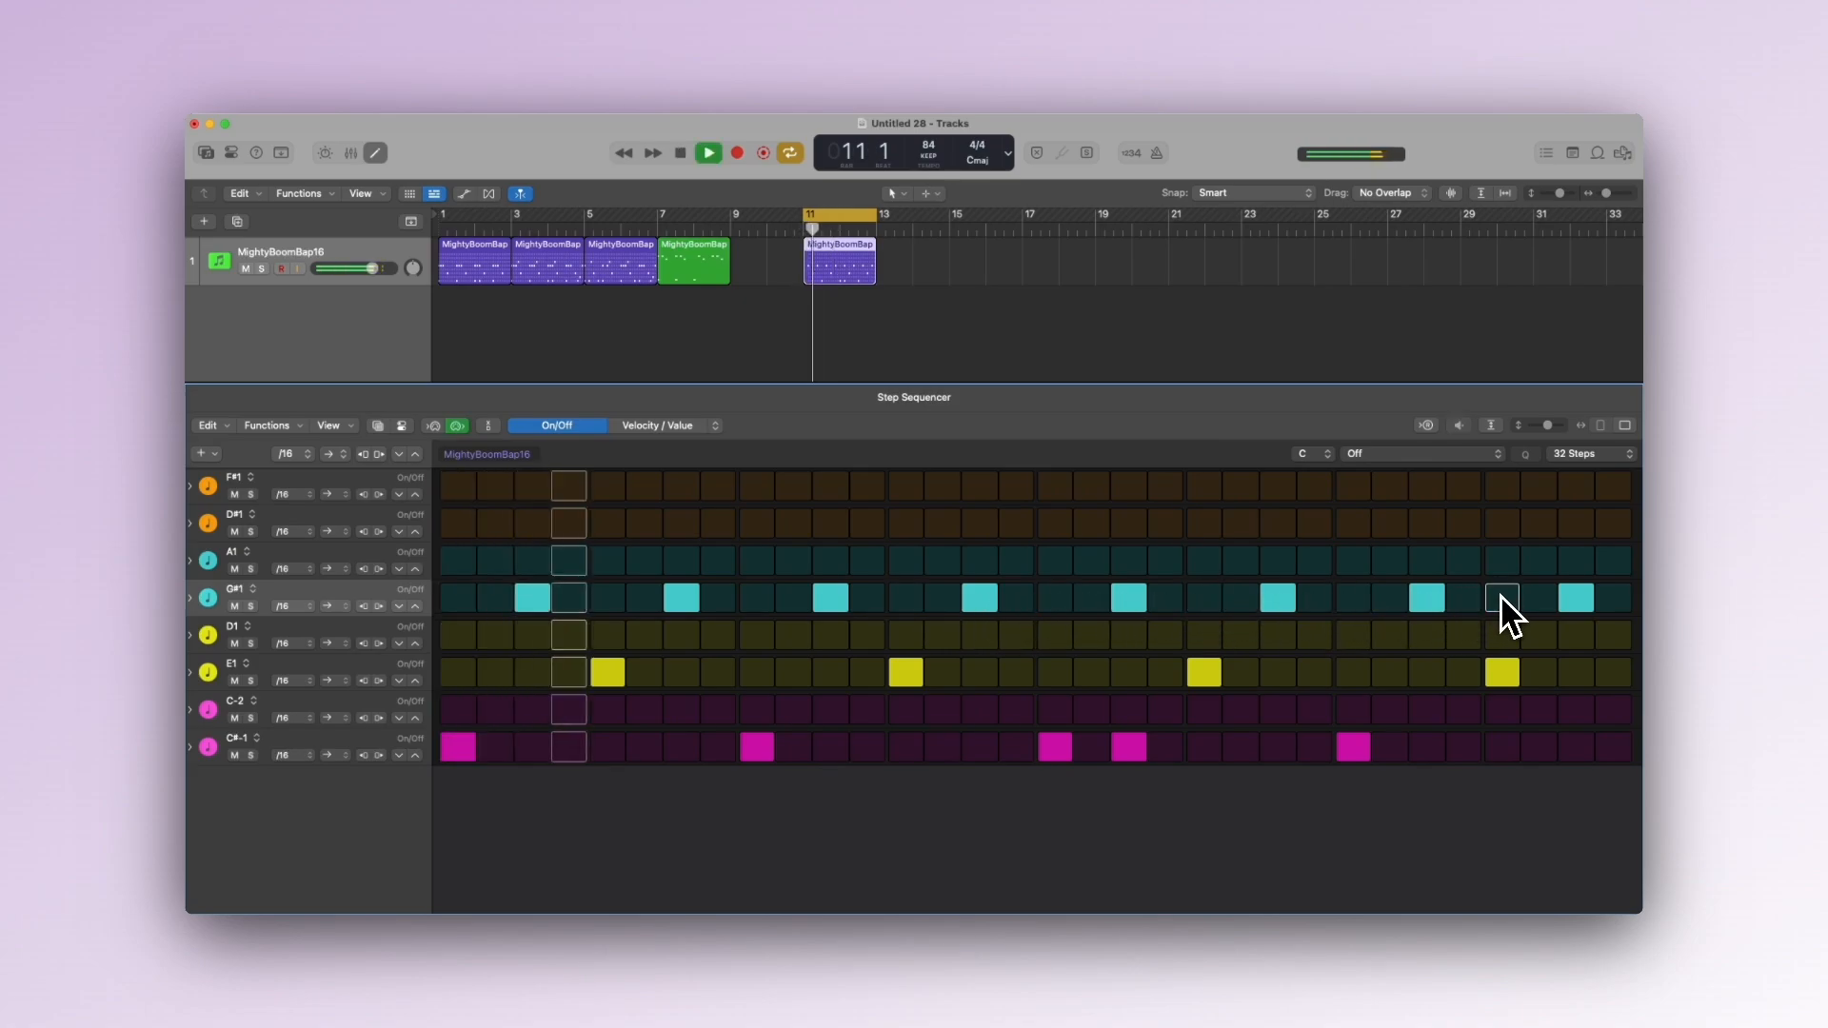
pyautogui.press('space')
# Step: Fill the first two steps of every four-step group with G#1 hi-hats across the whole pattern, and play it
pyautogui.click(454, 604)
pyautogui.moveTo(607, 604); pyautogui.dragTo(641, 606)
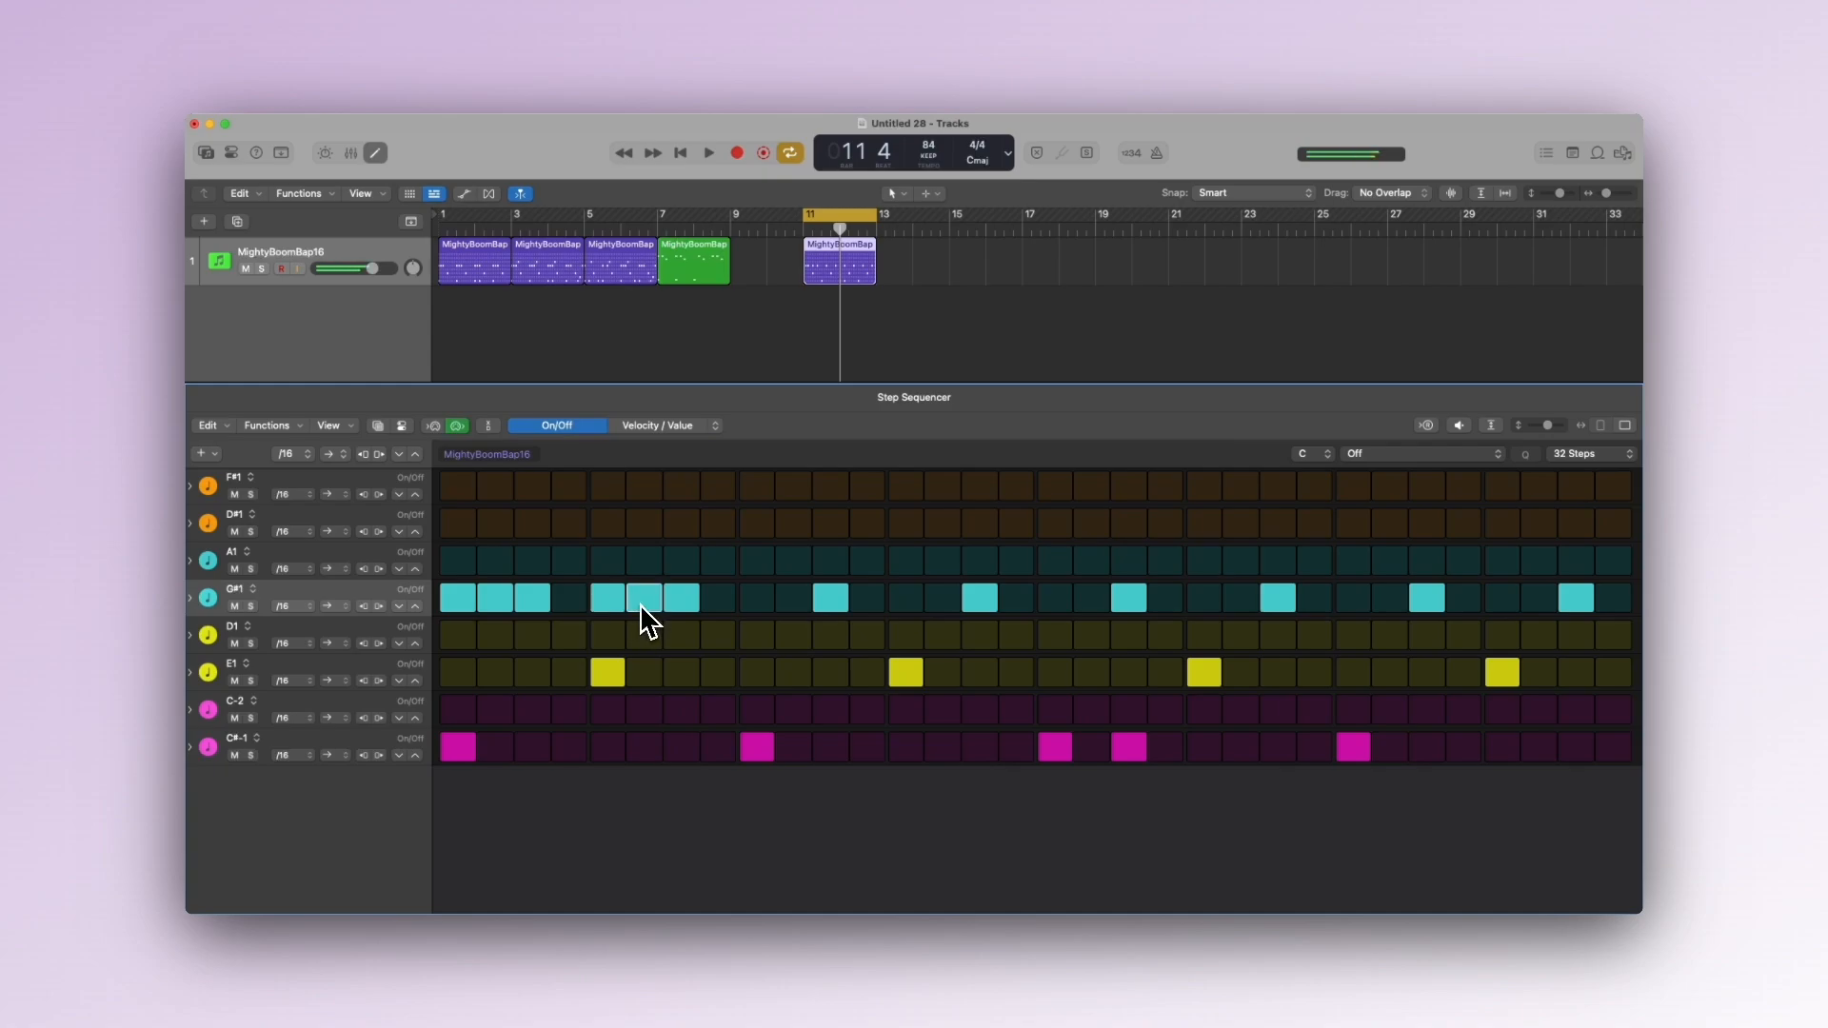
pyautogui.moveTo(758, 602); pyautogui.dragTo(931, 596)
pyautogui.moveTo(1043, 598); pyautogui.dragTo(1091, 596)
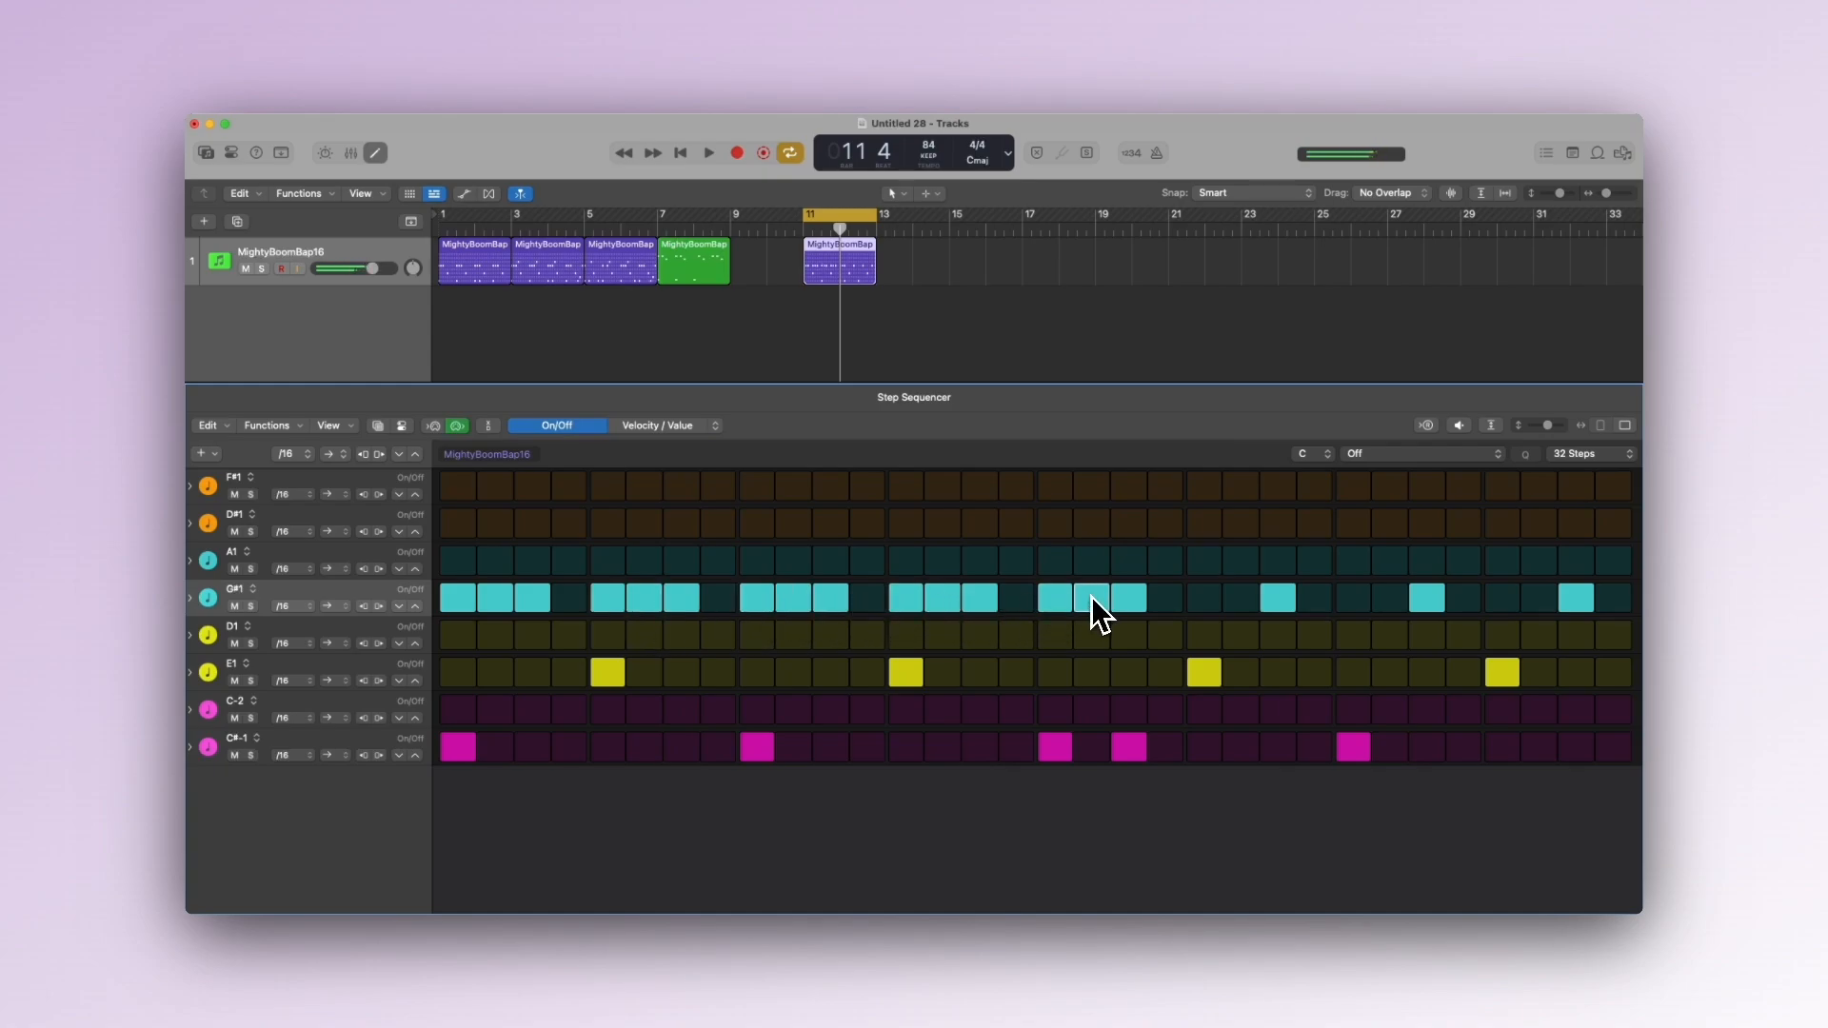
pyautogui.moveTo(1201, 598); pyautogui.dragTo(1382, 597)
pyautogui.moveTo(1494, 600); pyautogui.dragTo(1538, 597)
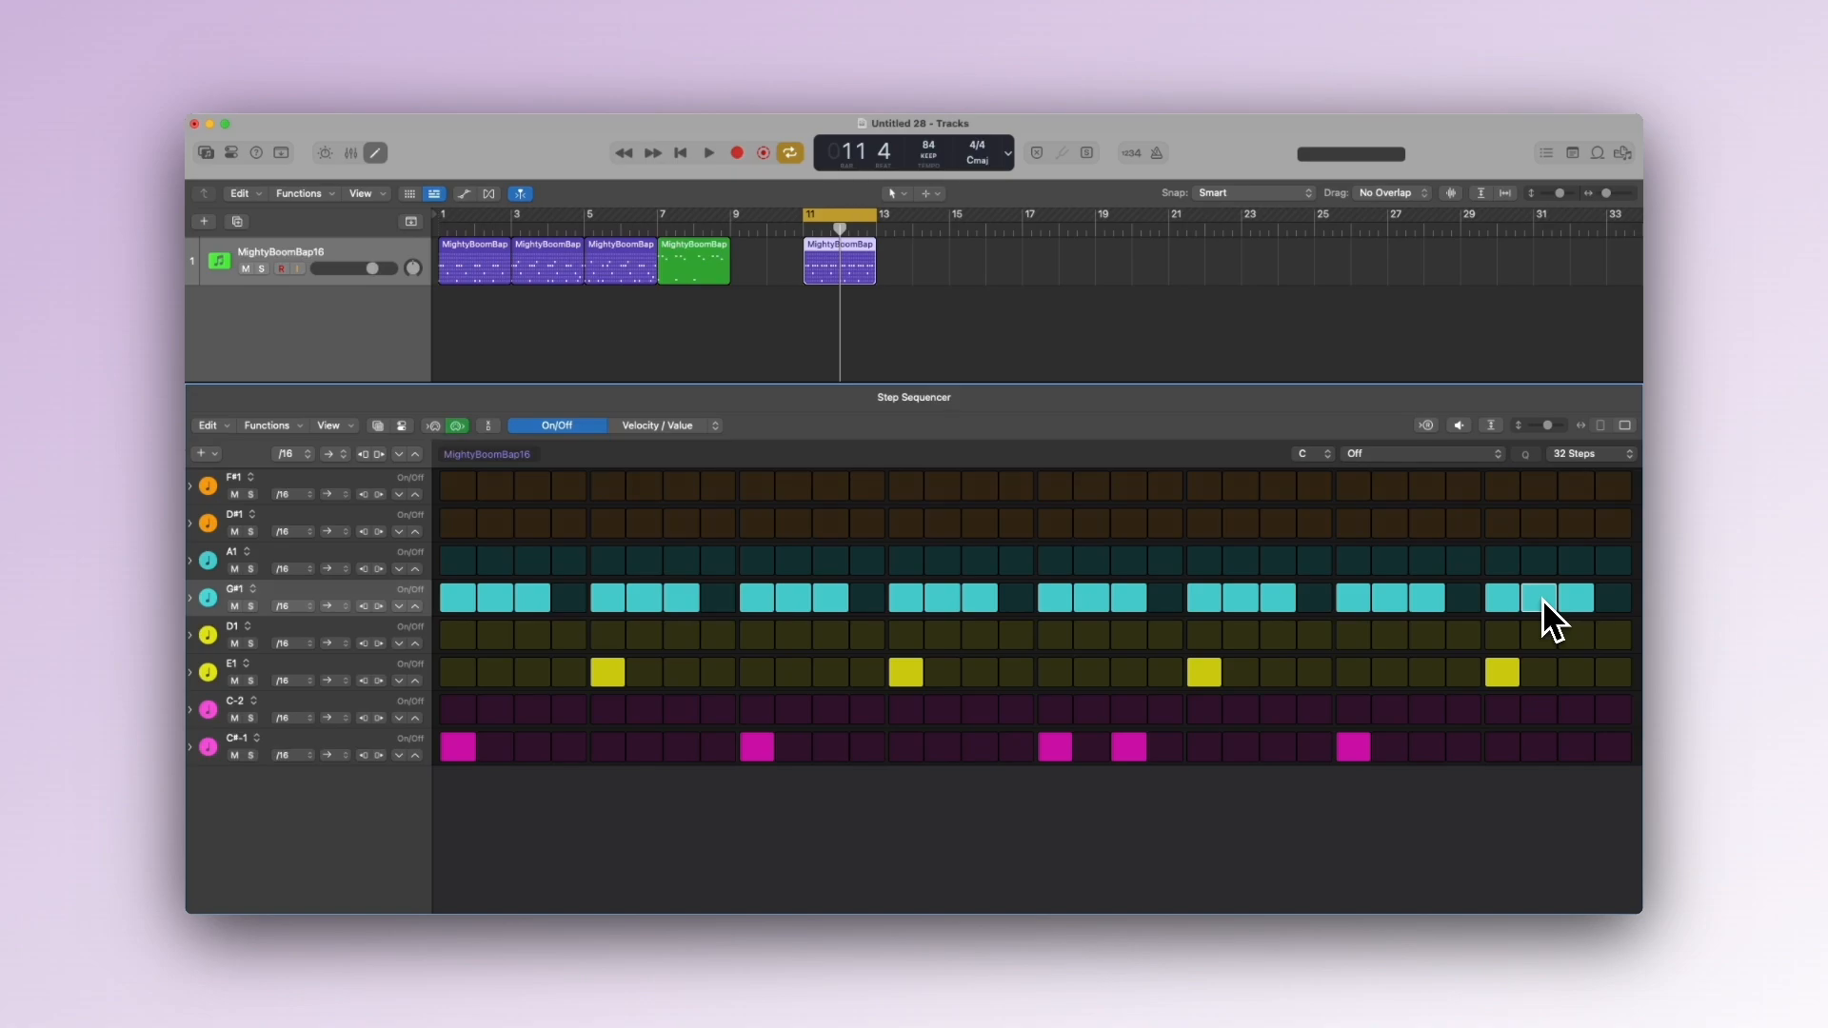
pyautogui.press('space')
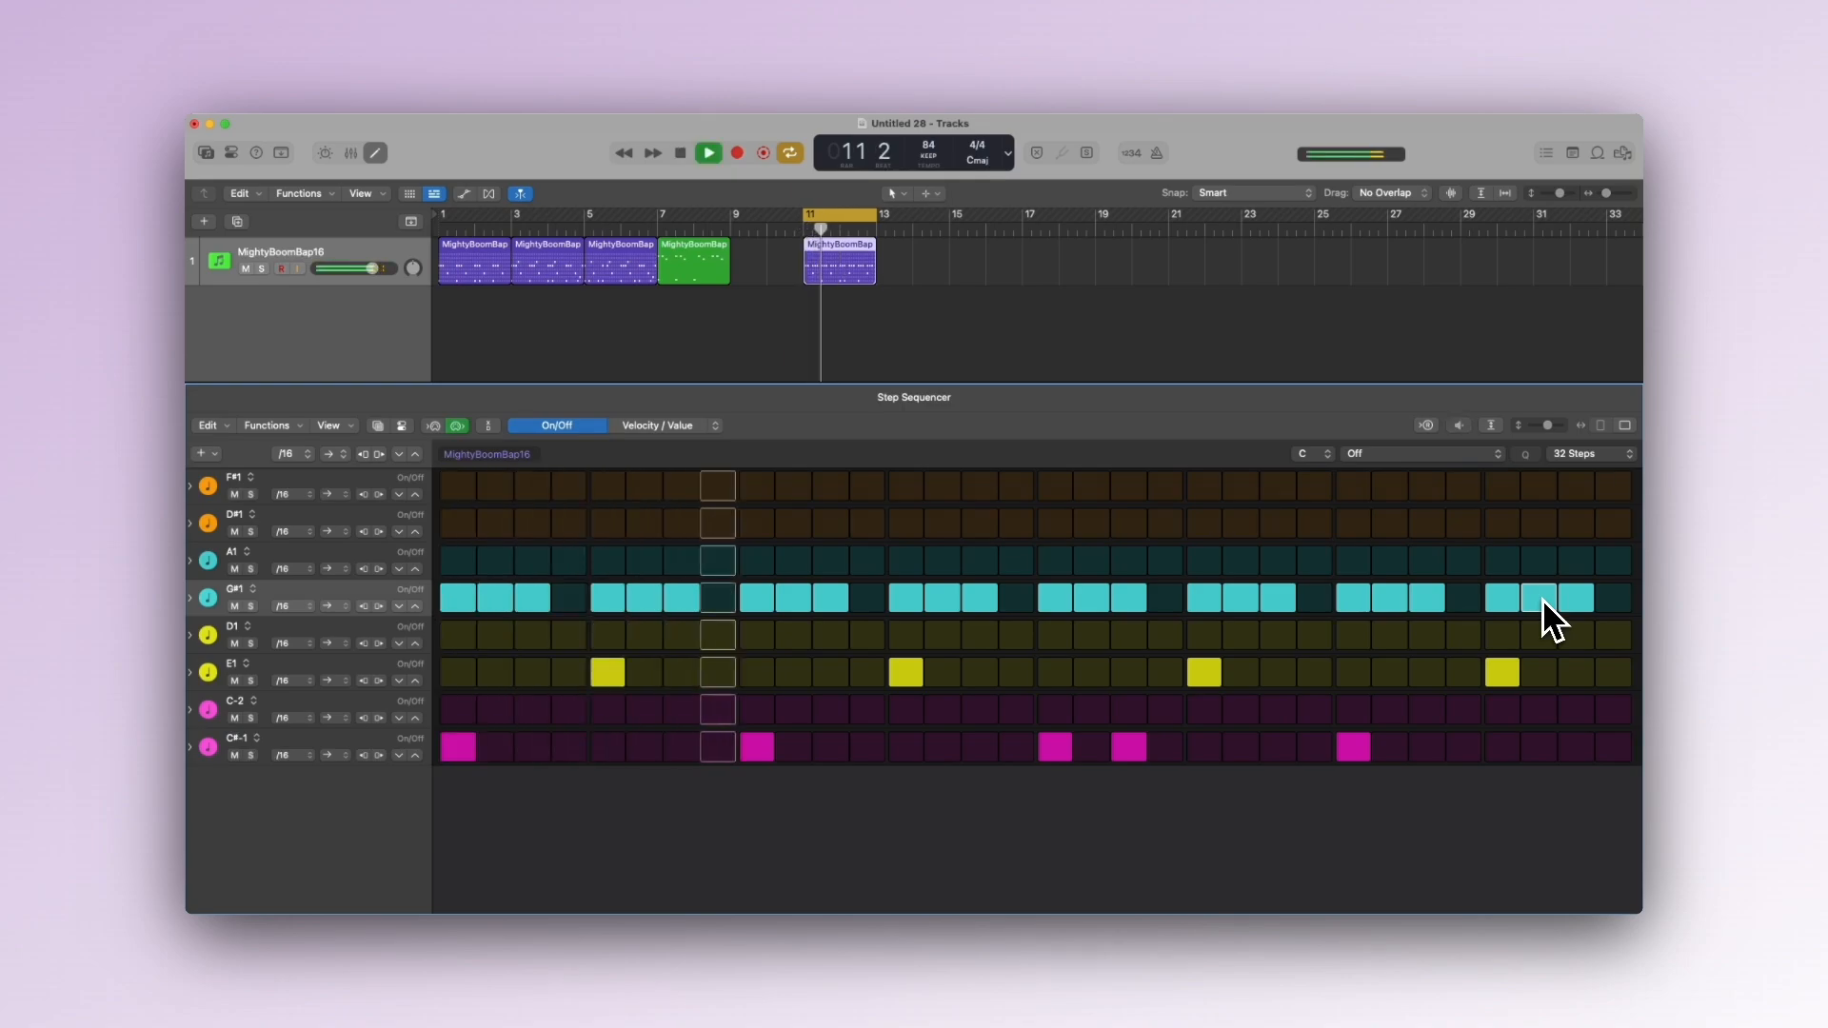
pyautogui.press('space')
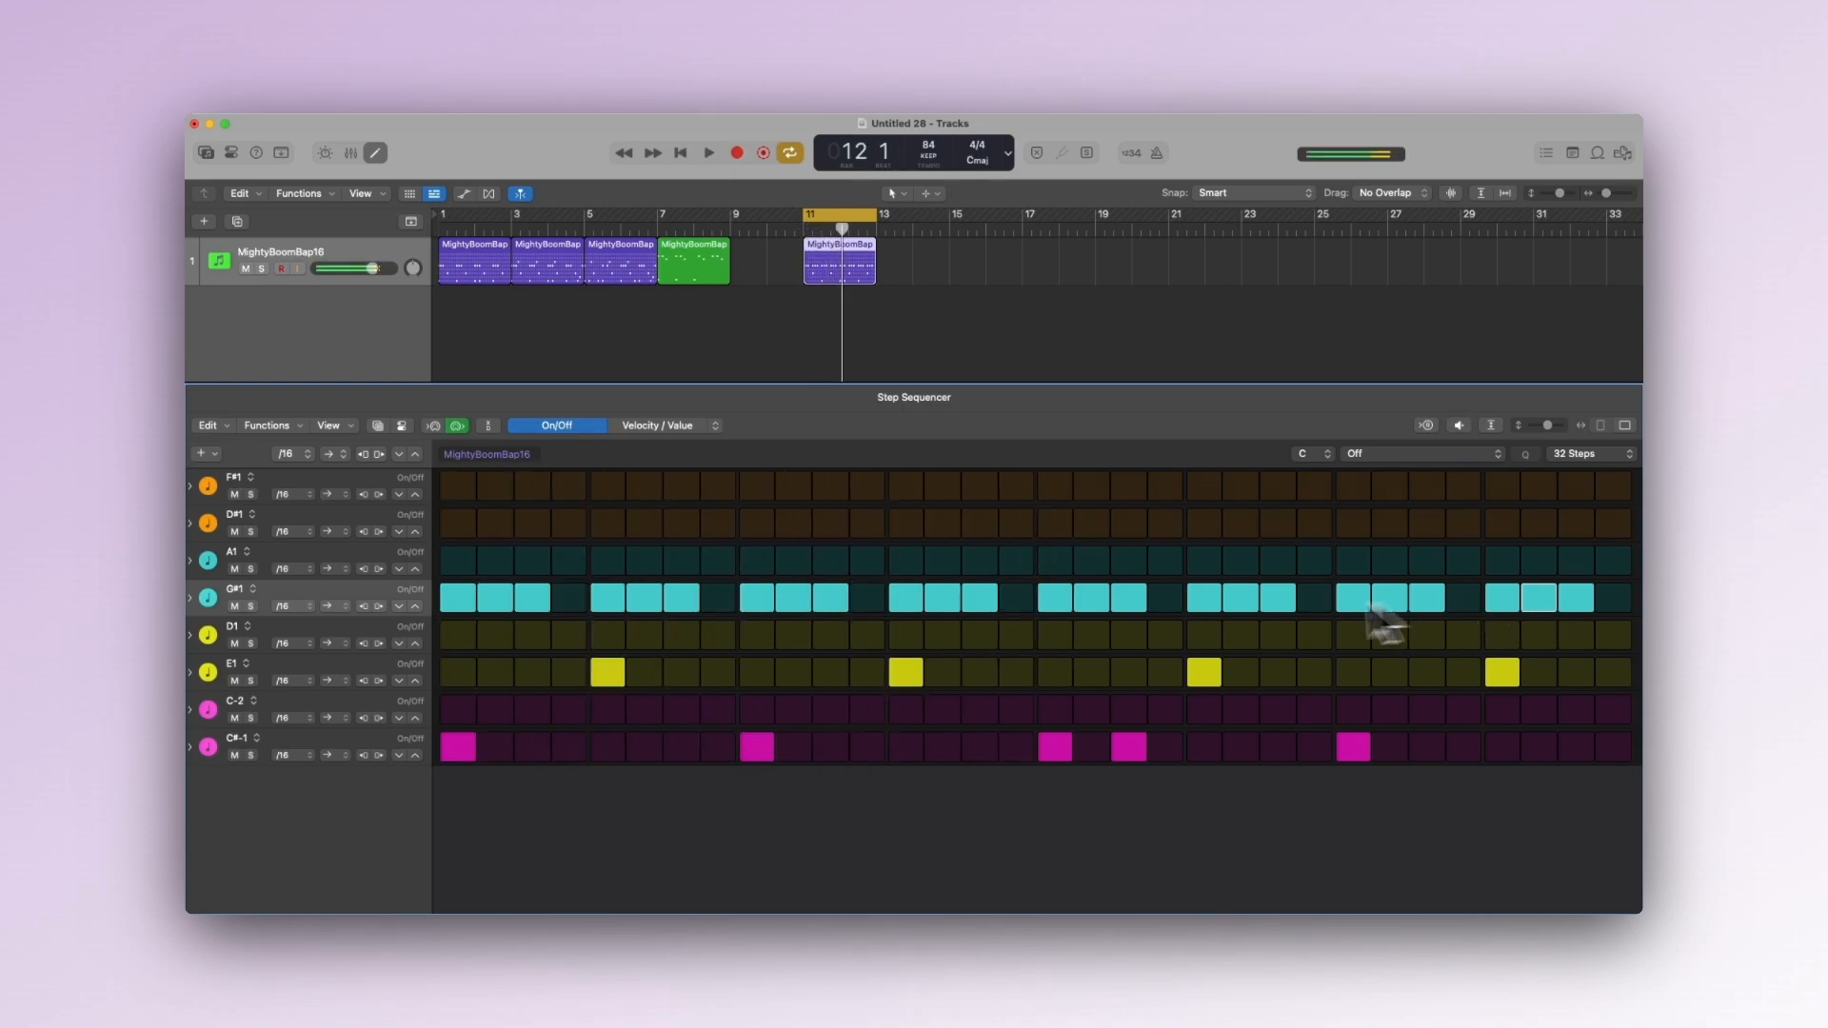
# Step: Clear the G#1 hi-hats on steps 5–7, 13–15, 21–23 and 29–31, and play the pattern
pyautogui.moveTo(609, 602); pyautogui.dragTo(685, 604)
pyautogui.moveTo(905, 604); pyautogui.dragTo(986, 604)
pyautogui.moveTo(1209, 604); pyautogui.dragTo(1294, 604)
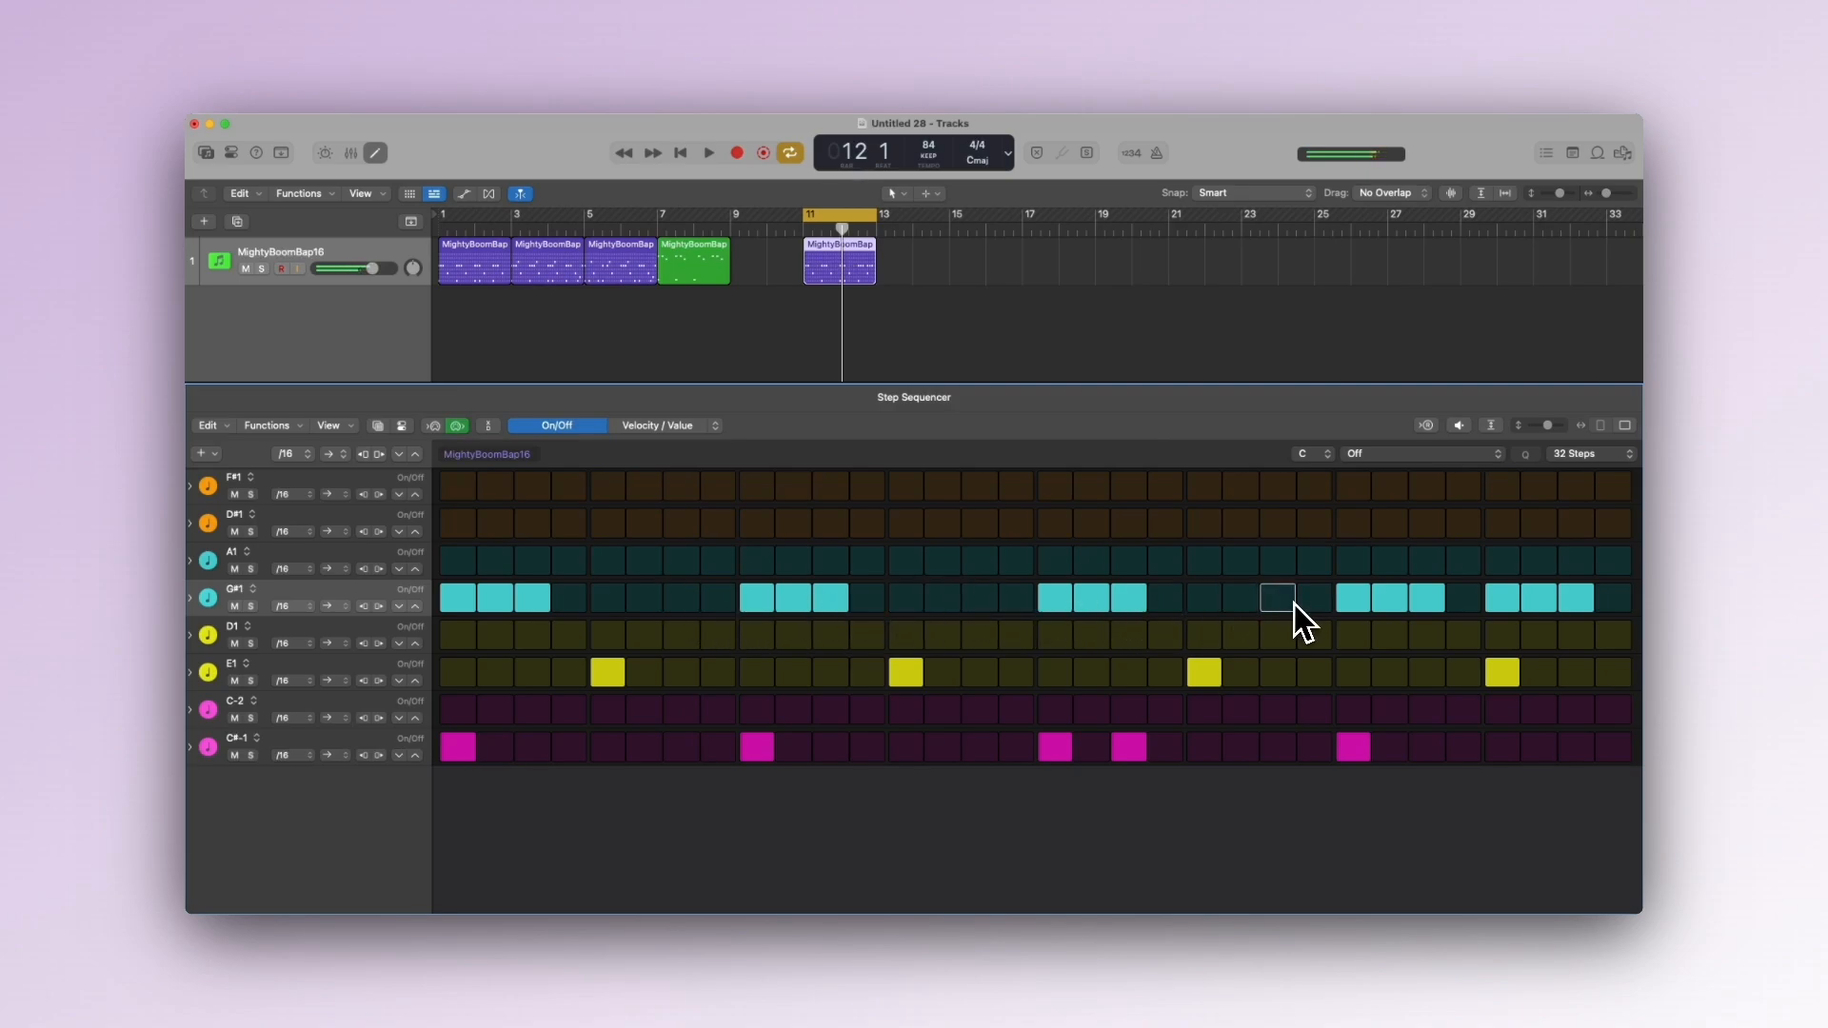
pyautogui.moveTo(1502, 603); pyautogui.dragTo(1592, 600)
pyautogui.press('space')
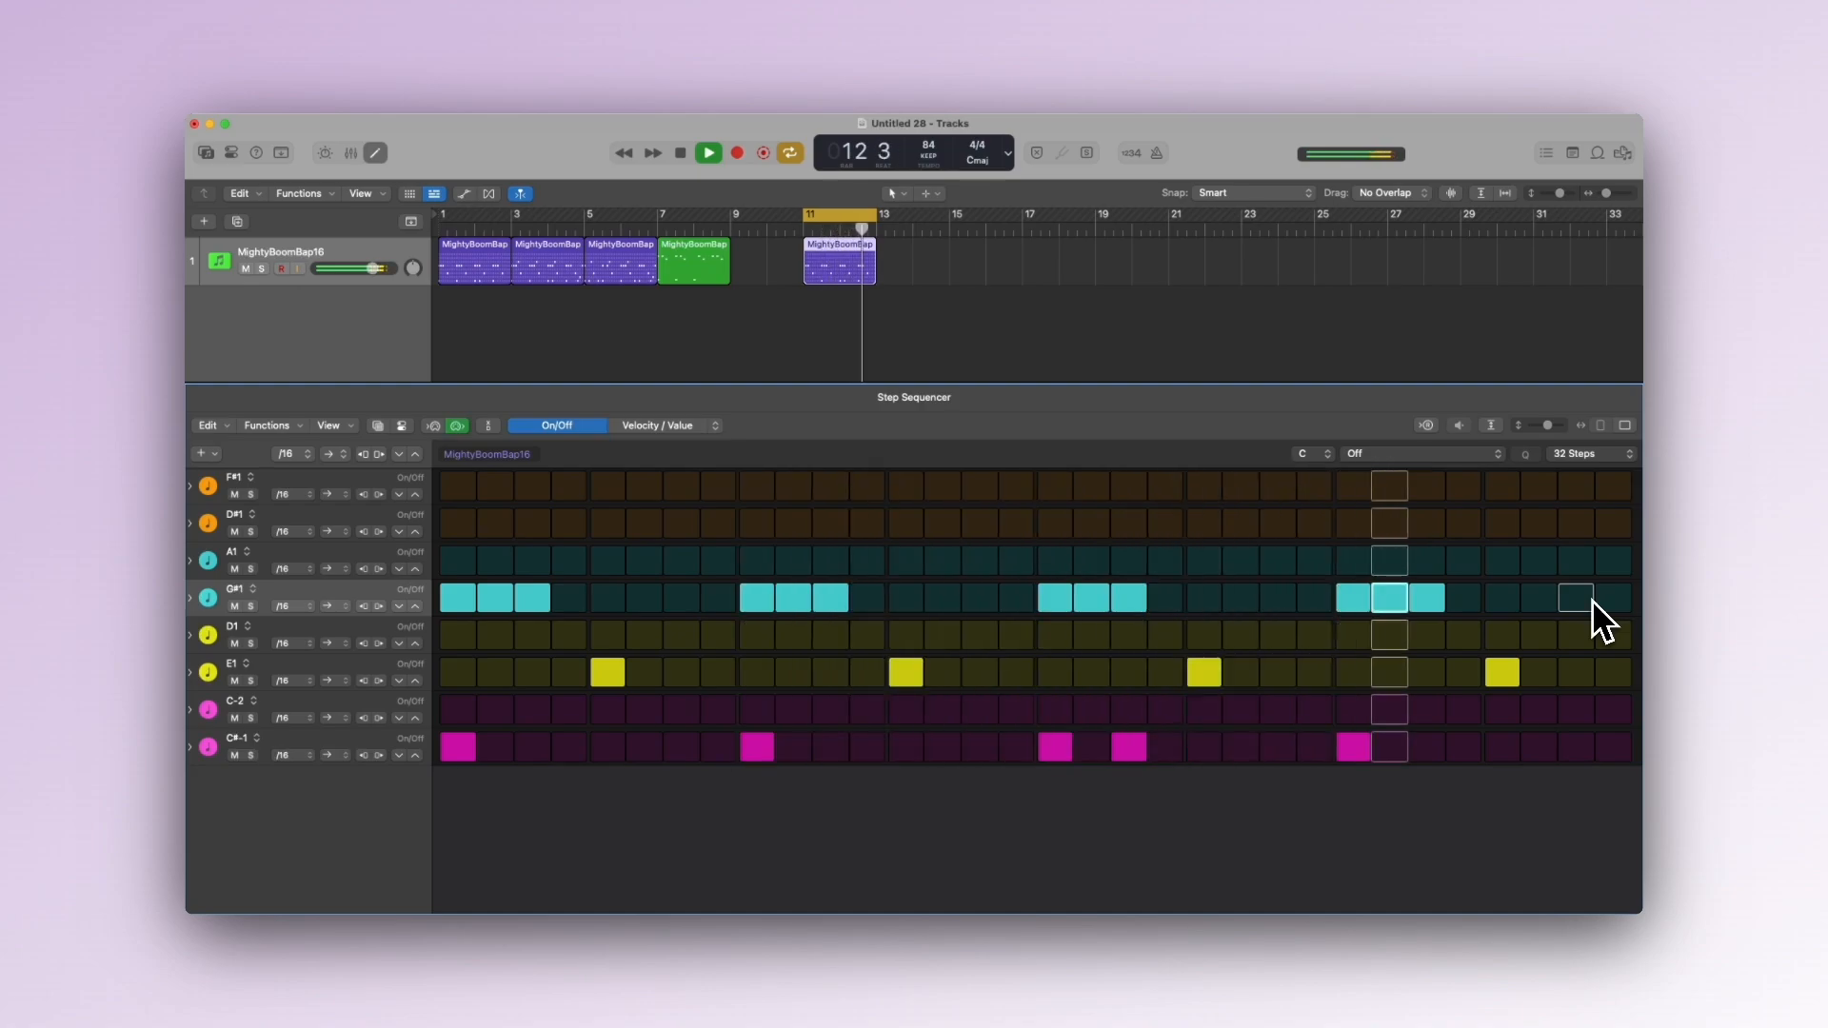
pyautogui.press('space')
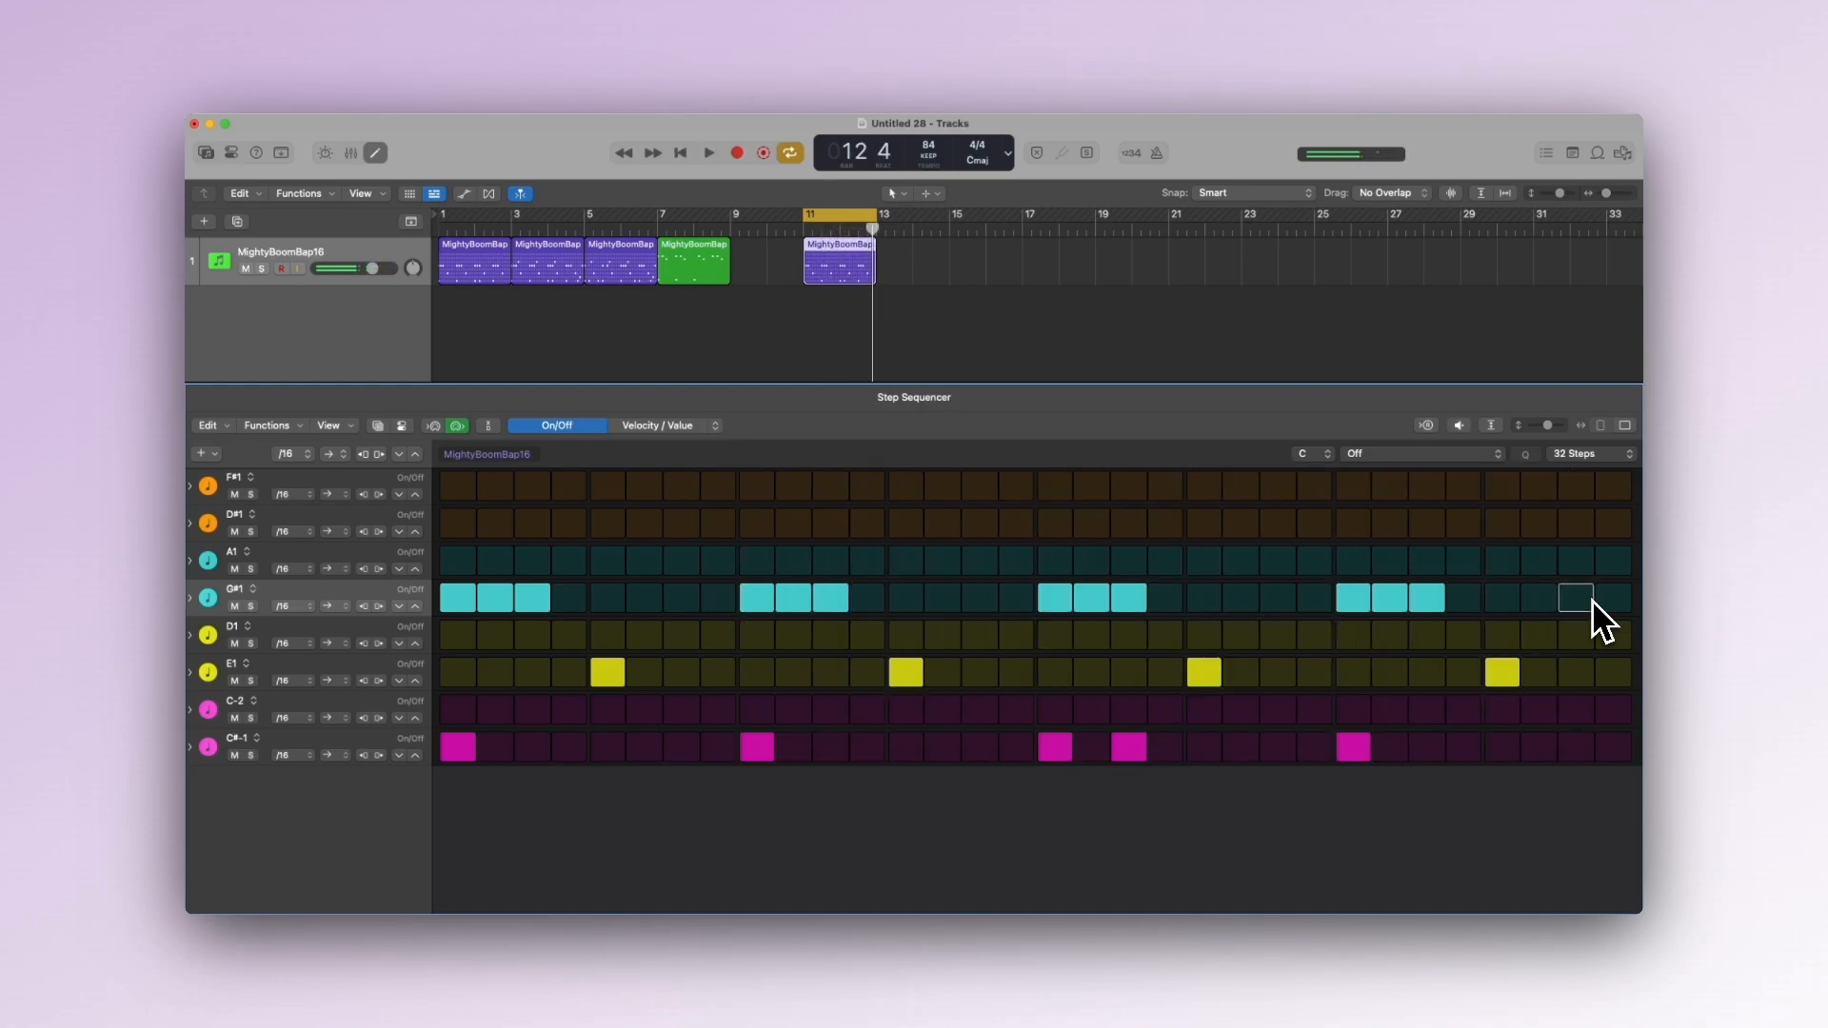